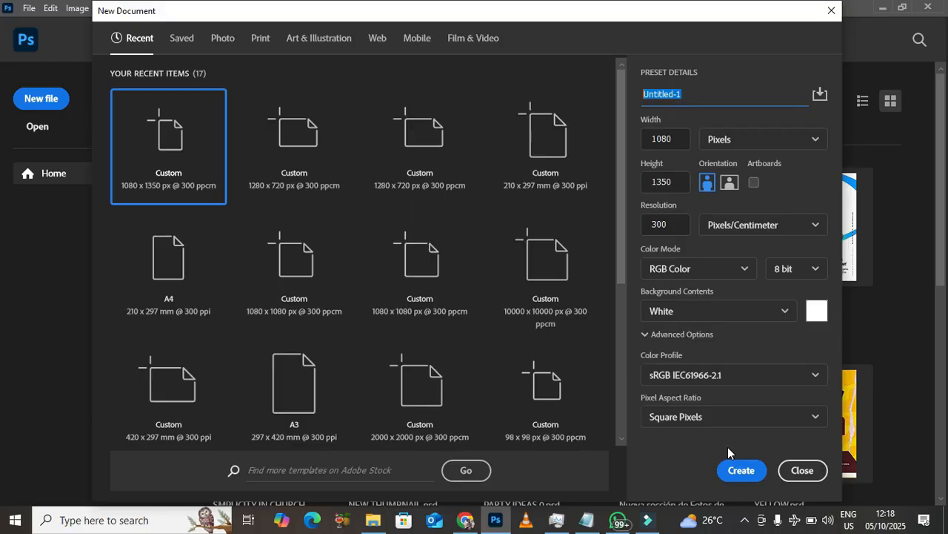
Create the Custom 1080 x 1350 px RGB document at 300 resolution with a white background.
click(741, 470)
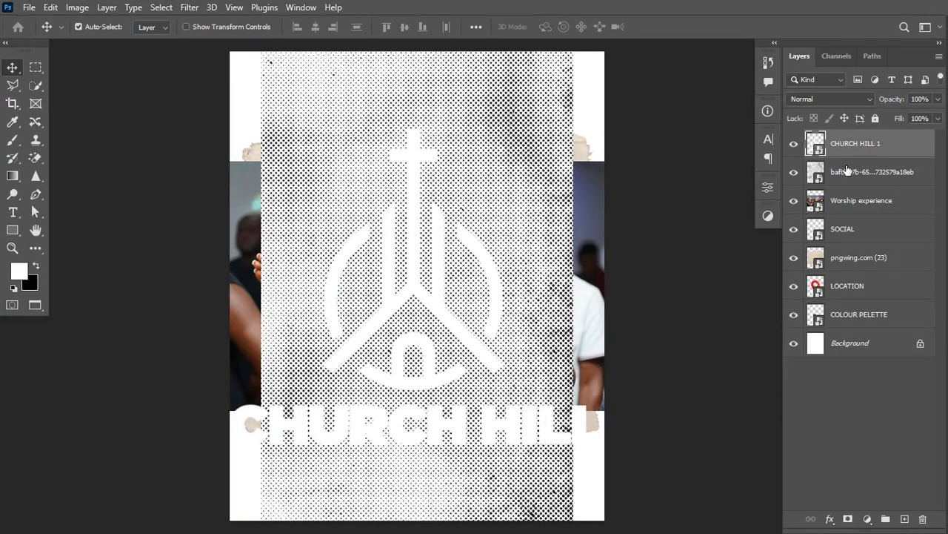
Hide the CHURCH HILL 1 text, halftone, worship photo, social icons, torn paper and location pin layers.
click(794, 143)
click(794, 171)
click(793, 200)
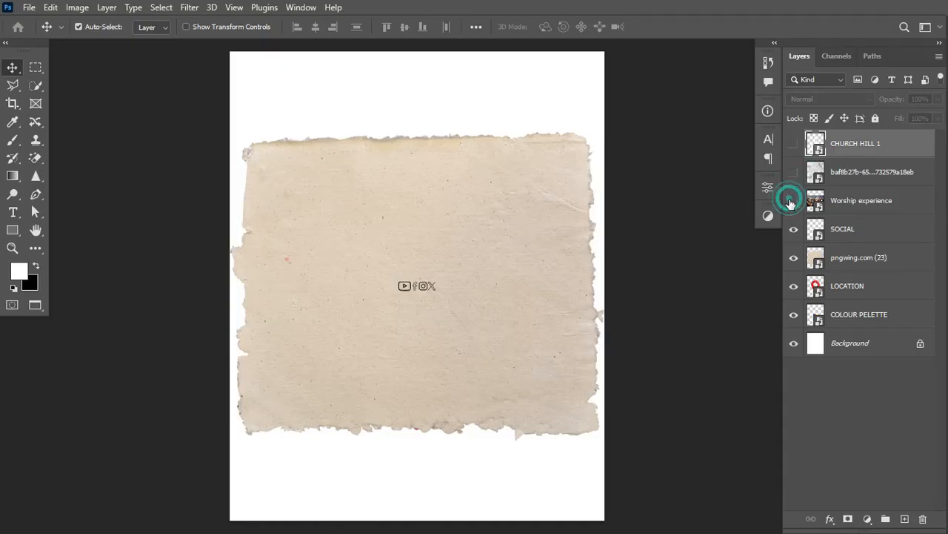
click(794, 229)
click(793, 258)
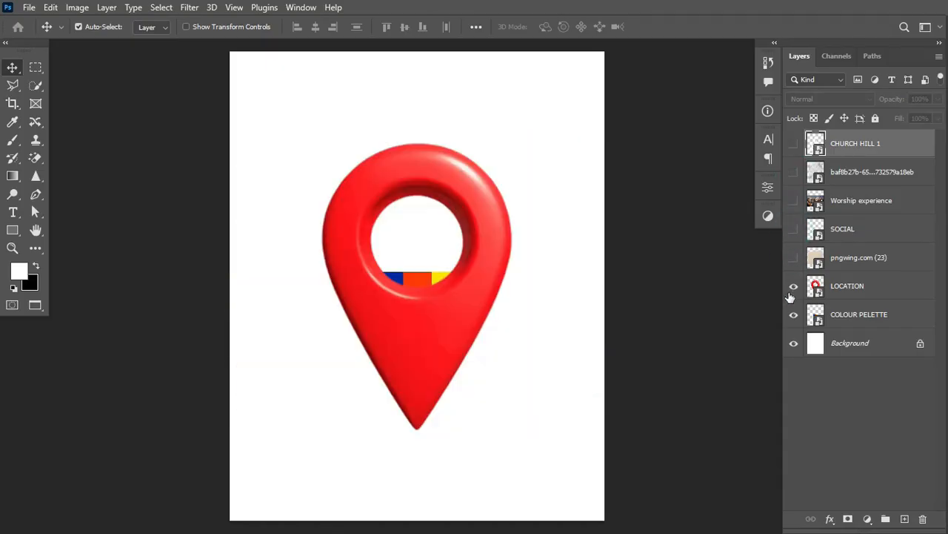
click(794, 286)
Select the COLOUR PELETTE layer and transform it toward the canvas's top-left corner.
click(792, 315)
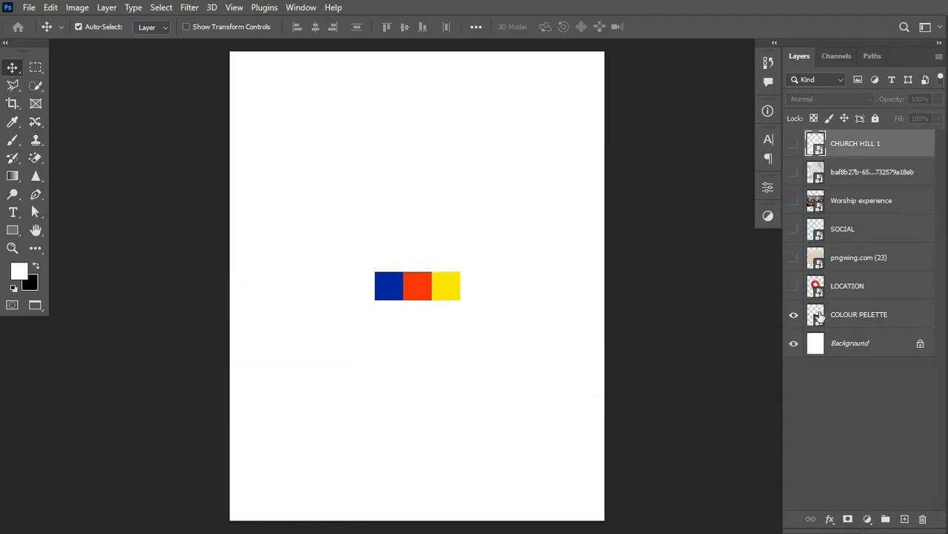
click(838, 318)
key(ctrl+t)
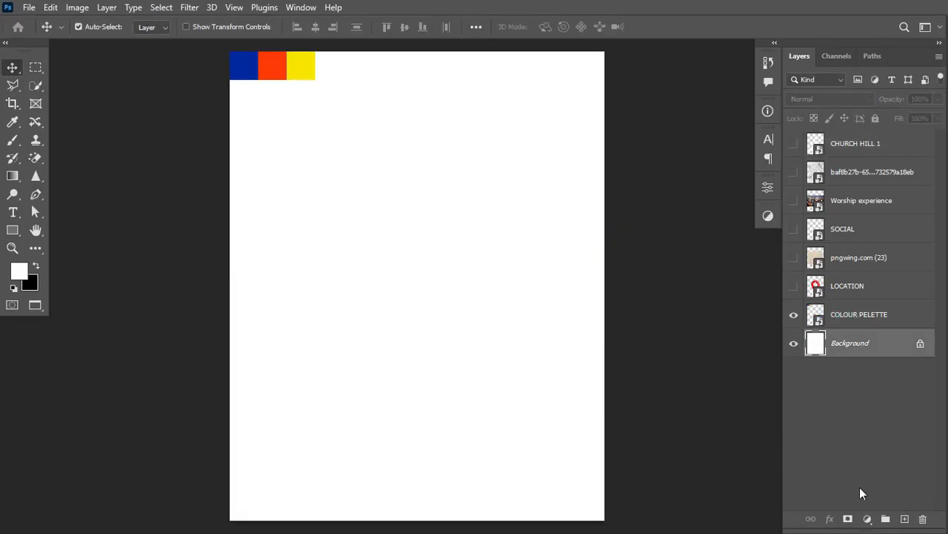
Add a Solid Color fill layer in orange ff3b06, sampled from the palette's orange swatch.
click(867, 519)
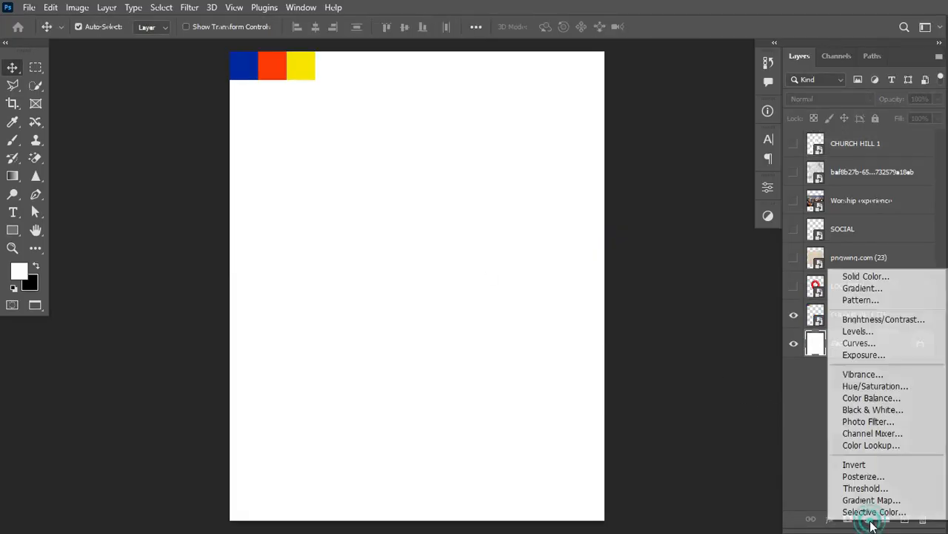
click(867, 277)
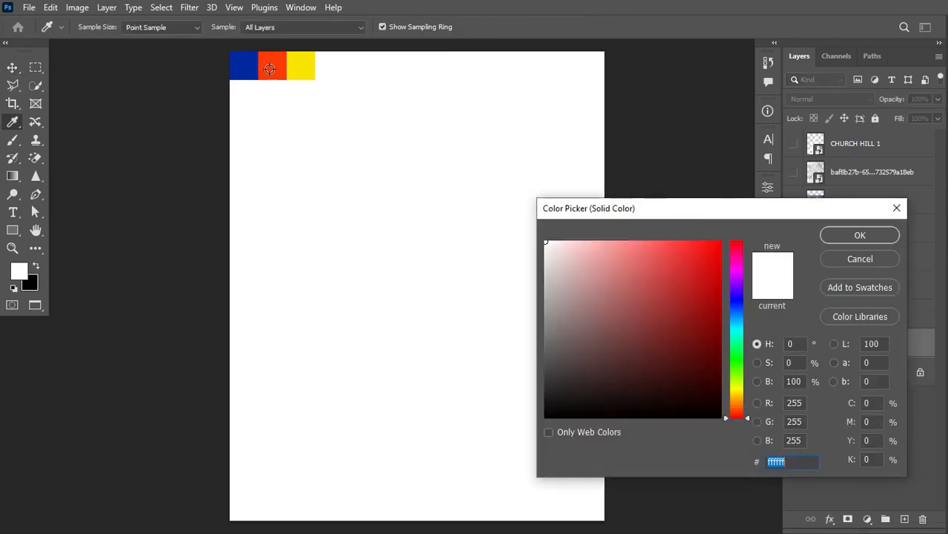
click(270, 69)
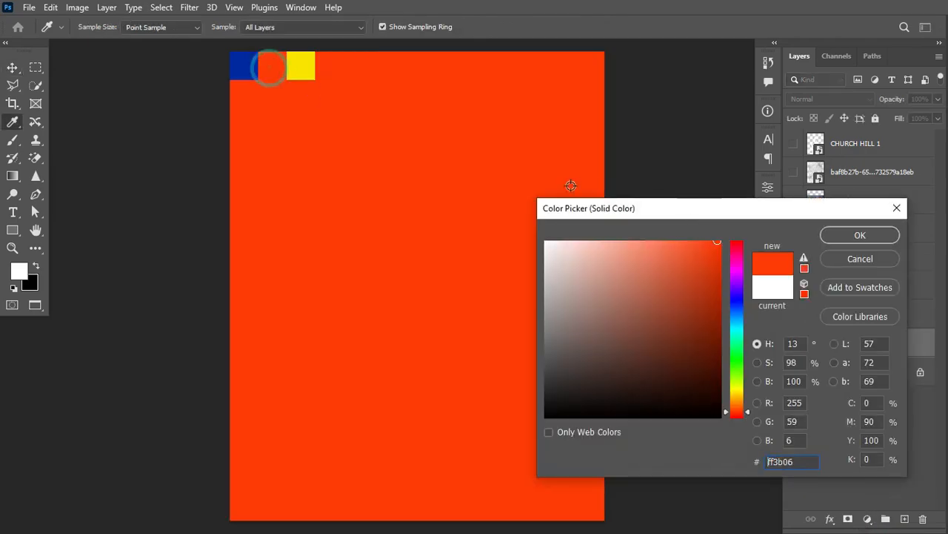
click(878, 235)
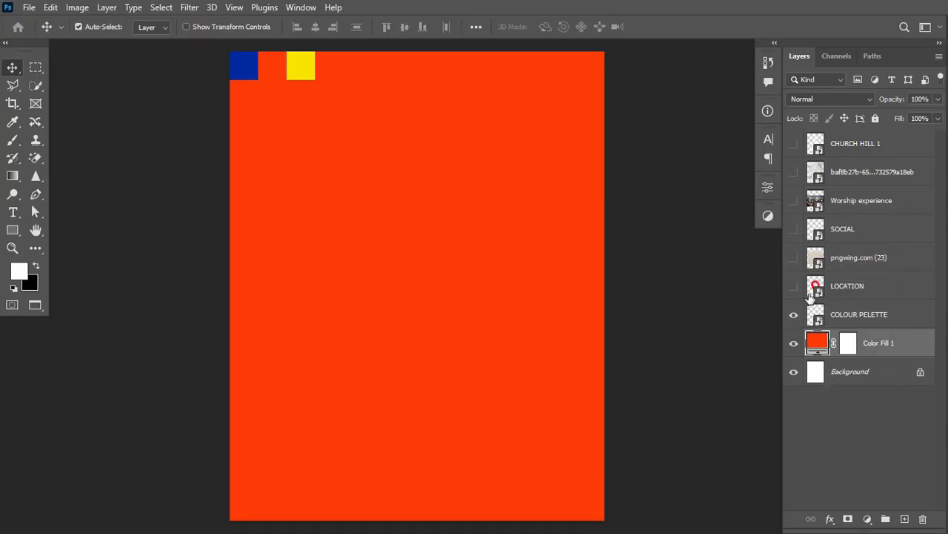
Move the torn paper above Color Fill 1, show it, stretch it full width, and stack Worship experience above.
drag(856, 257, 852, 318)
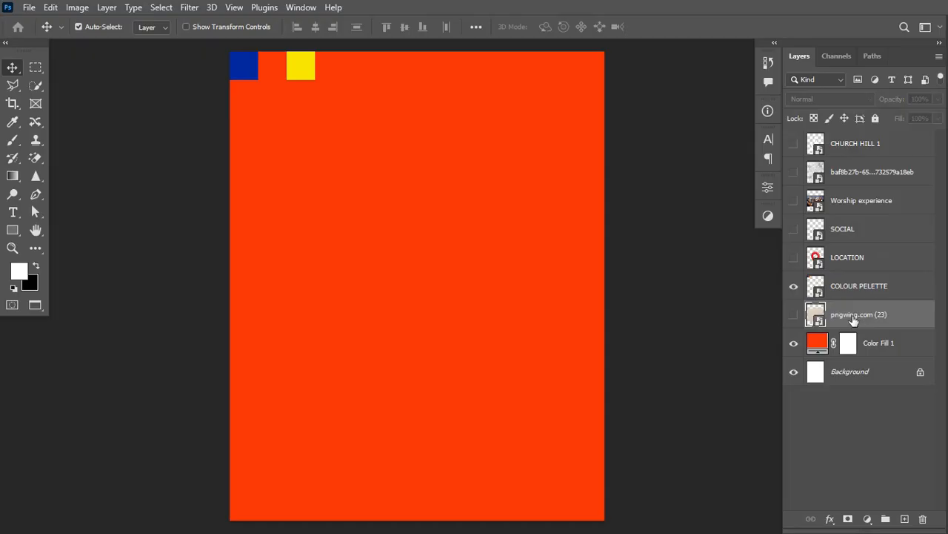
click(794, 314)
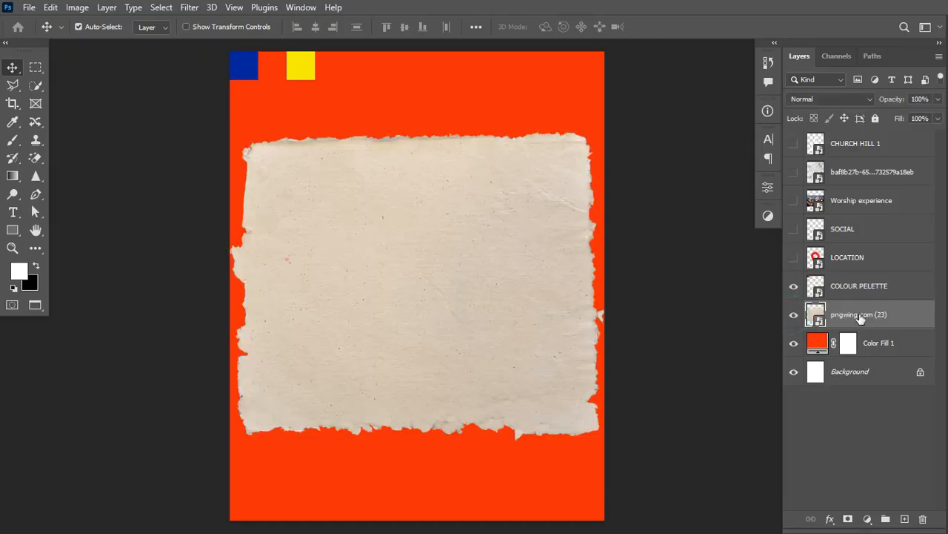
key(ctrl+t)
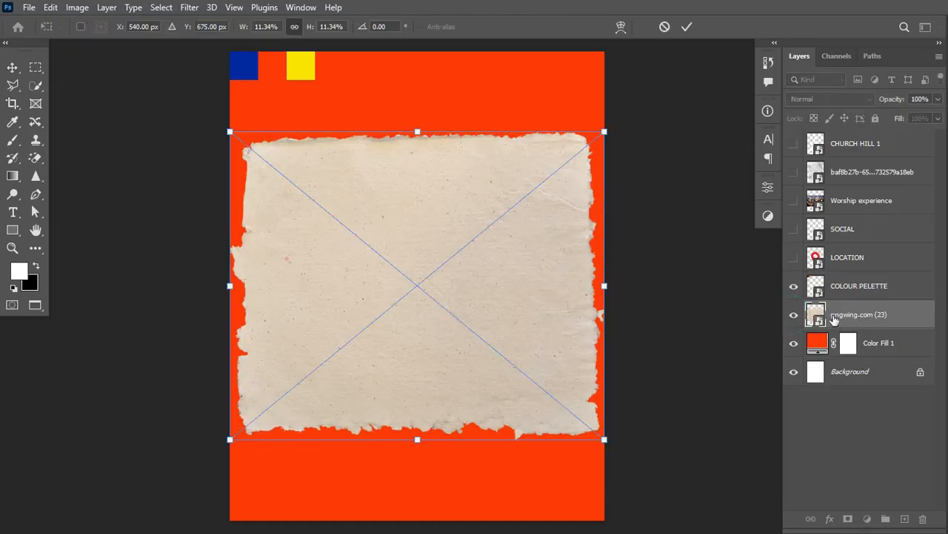
drag(607, 286, 626, 286)
key(Return)
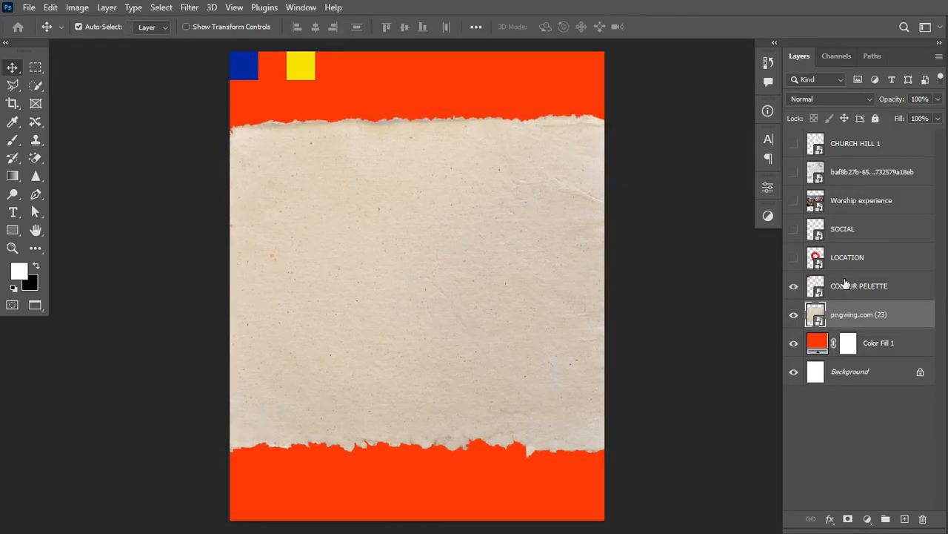
drag(859, 201, 859, 302)
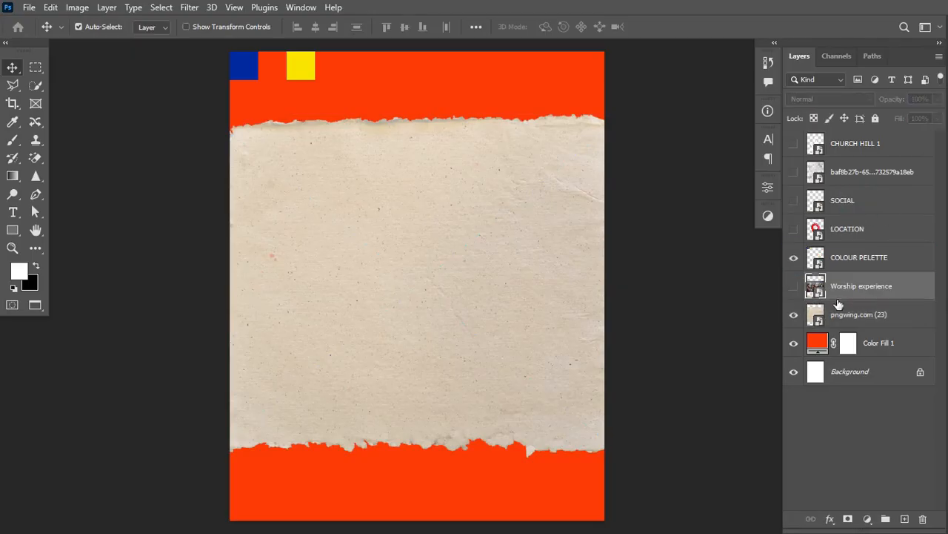
Show the worship photo, enlarge it and shift it slightly to the right.
click(795, 291)
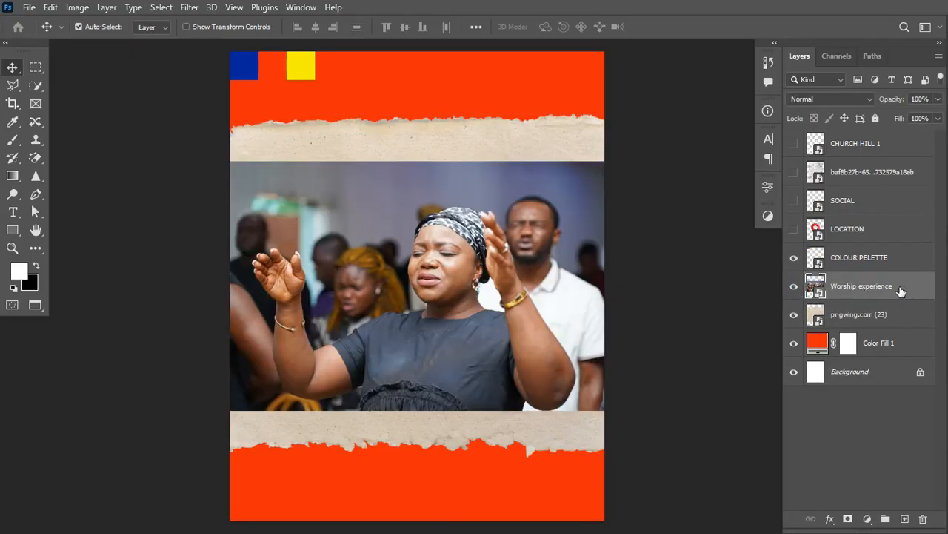
key(ctrl+t)
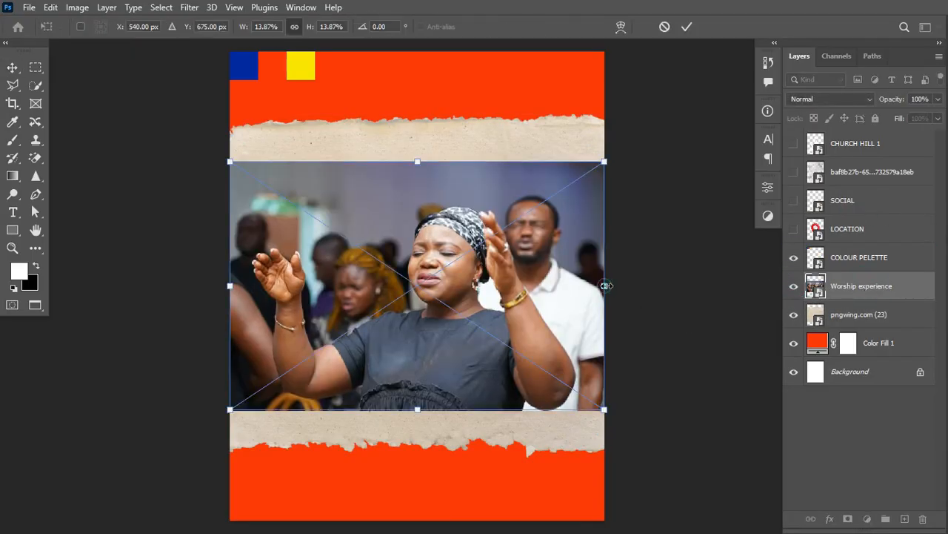
drag(606, 285, 677, 299)
drag(490, 304, 529, 303)
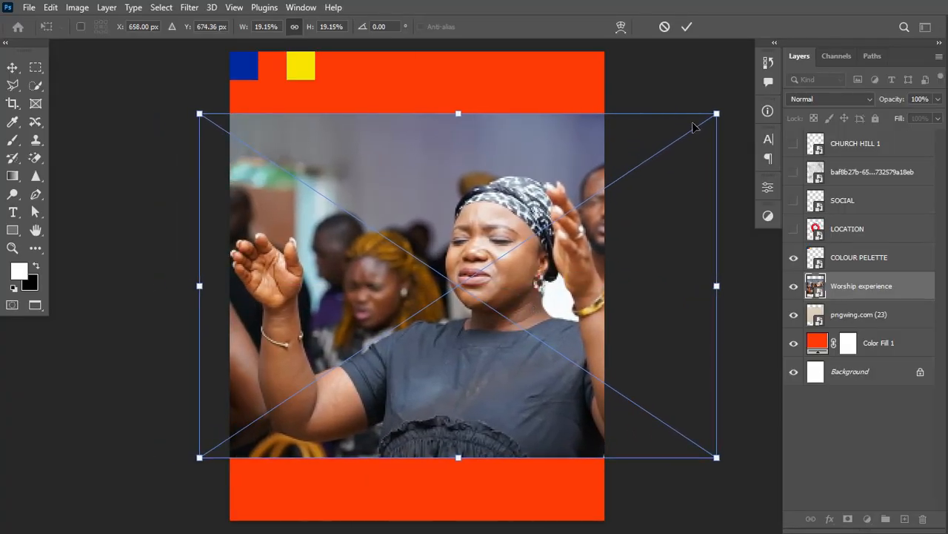
click(688, 26)
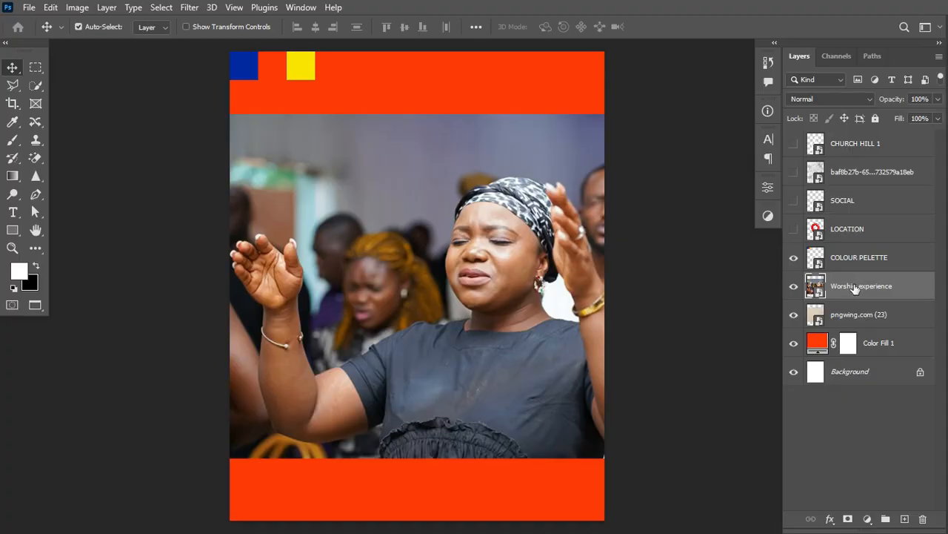
Clip the worship photo to the torn paper, hide it, and select the paper layer.
drag(855, 288, 878, 297)
alt+click(877, 297)
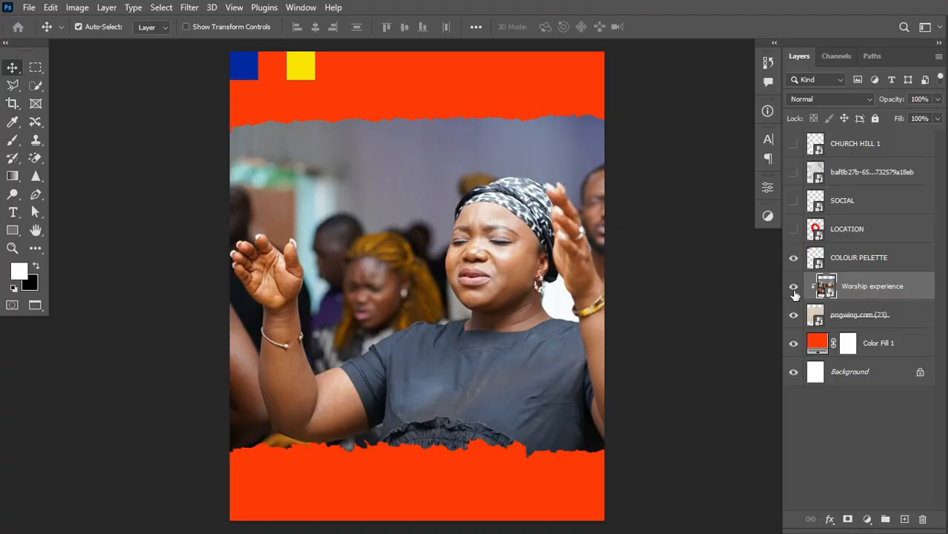
click(793, 286)
click(849, 317)
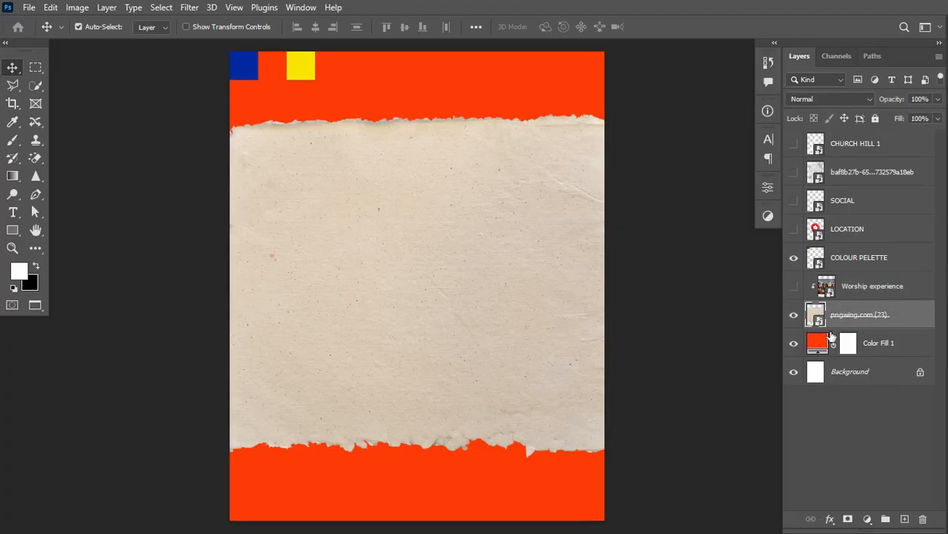
click(869, 519)
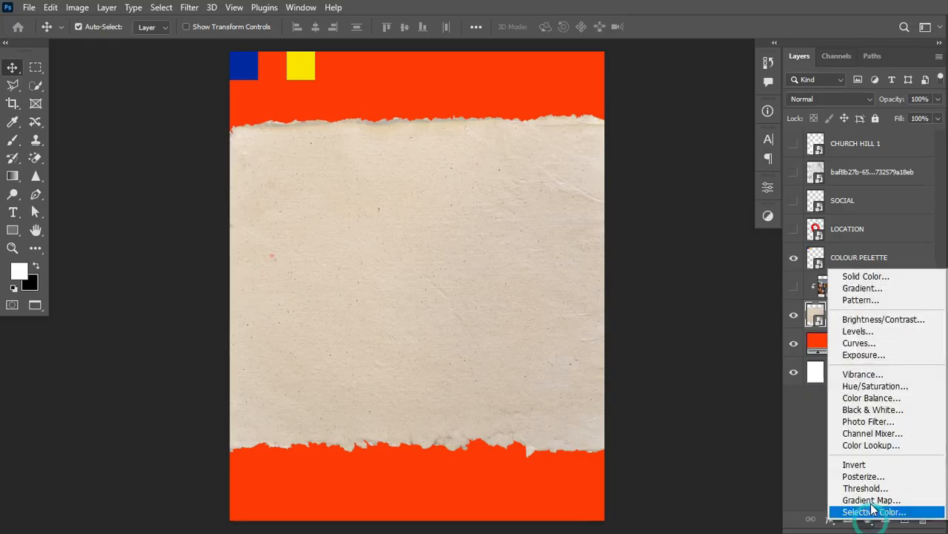
Give the torn paper a Hue/Saturation adjustment of Hue -180, Saturation +100, Lightness -51.
click(876, 385)
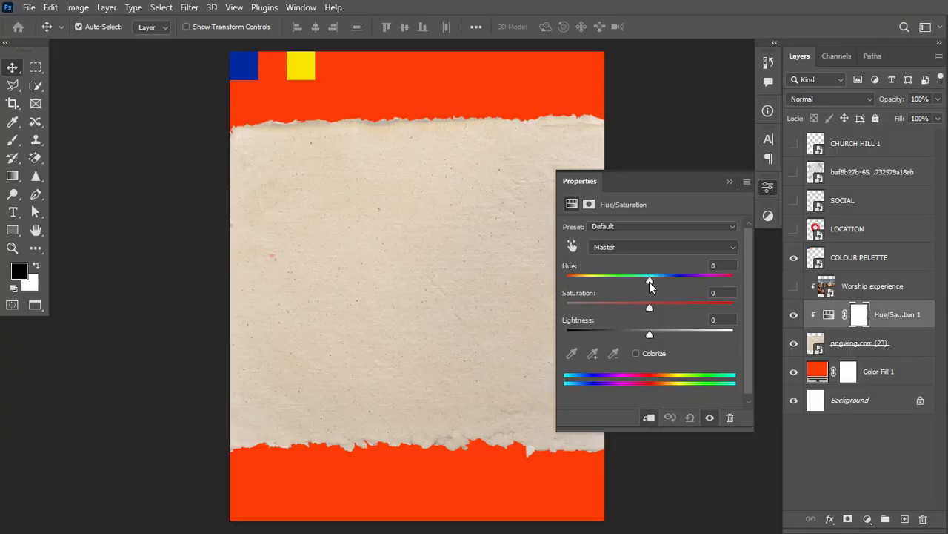
drag(650, 280, 547, 282)
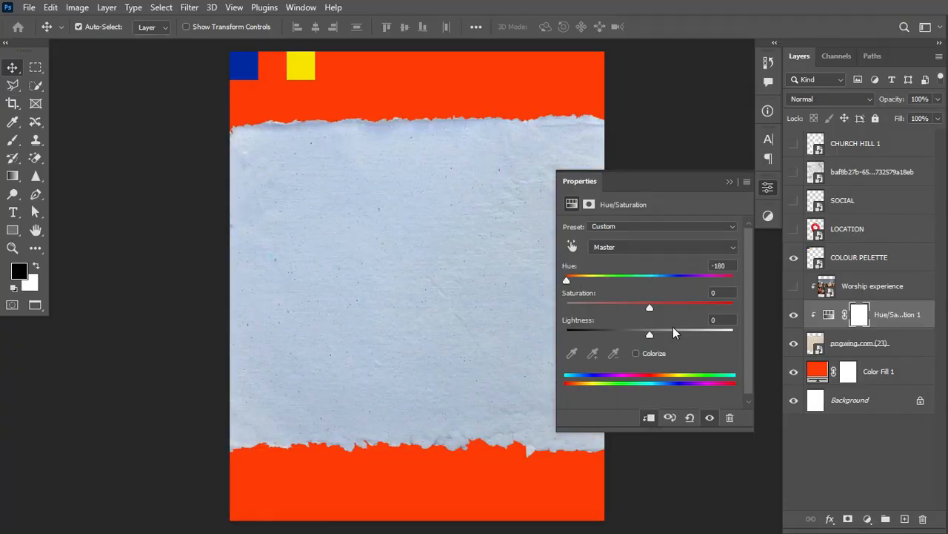
drag(658, 307, 688, 311)
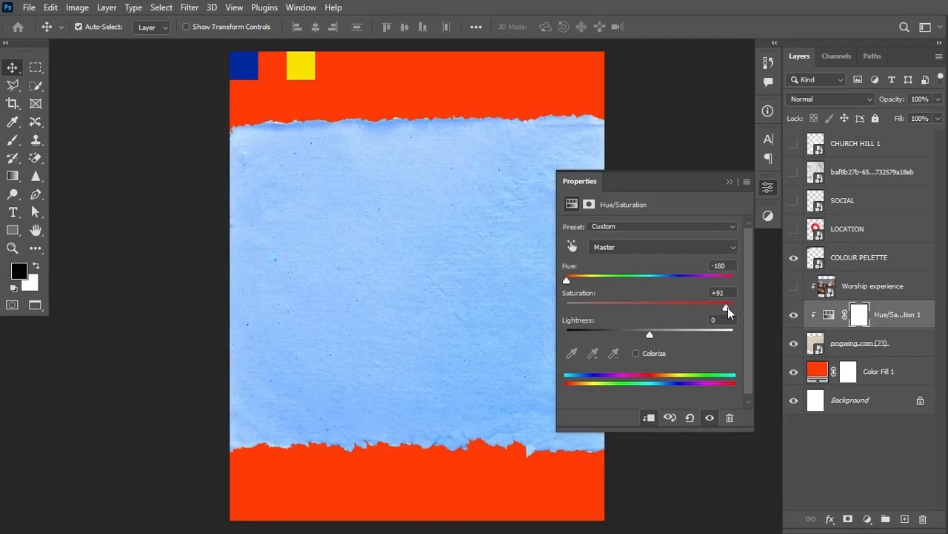
drag(650, 332, 608, 334)
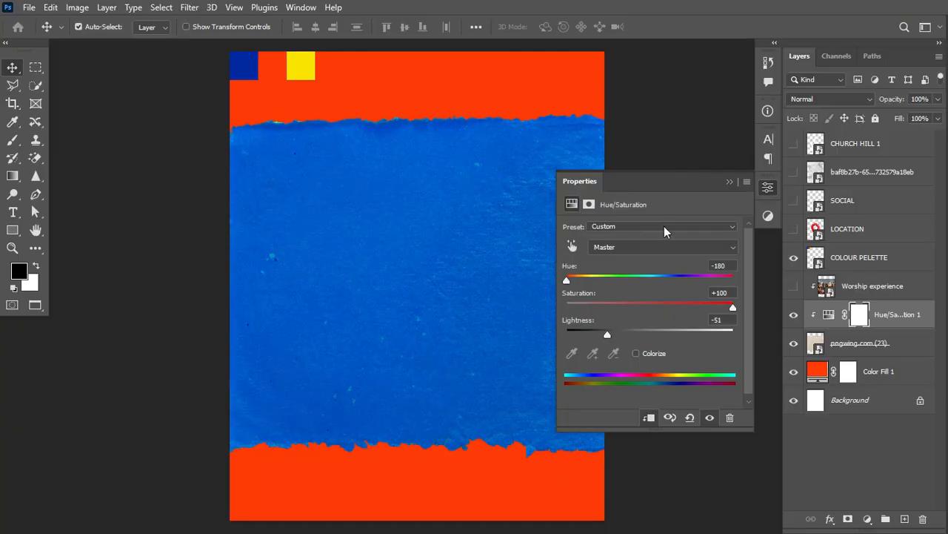
click(730, 182)
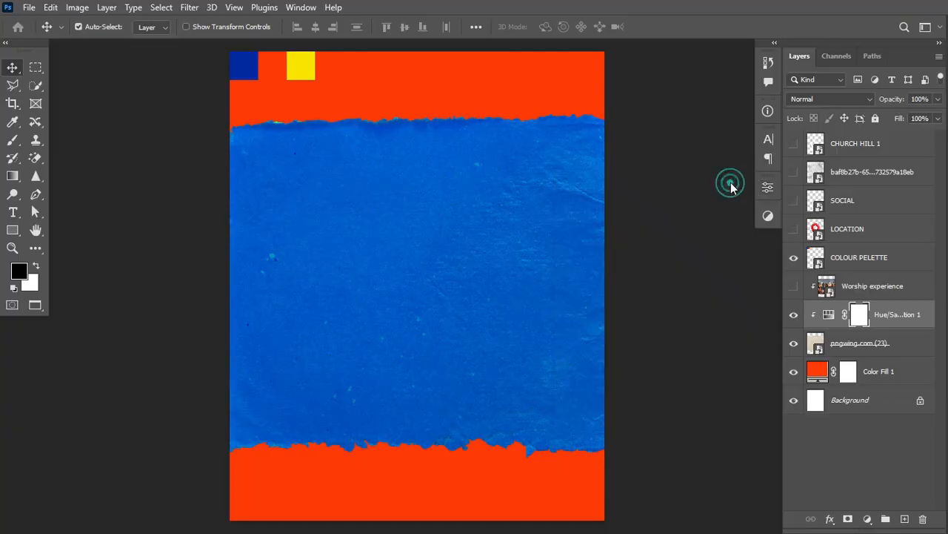
Show the worship photo in Soft Light and group it with Hue/Saturation and the torn paper.
click(793, 287)
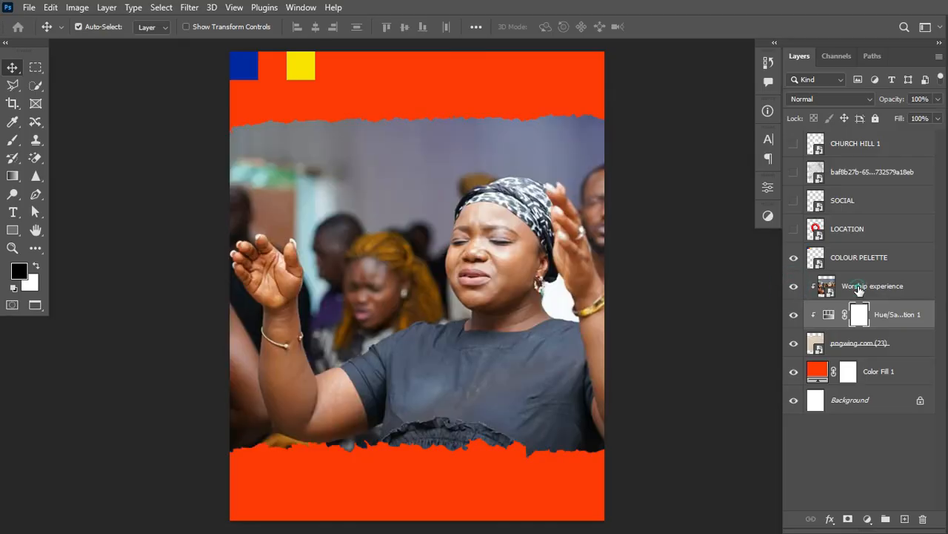
click(859, 287)
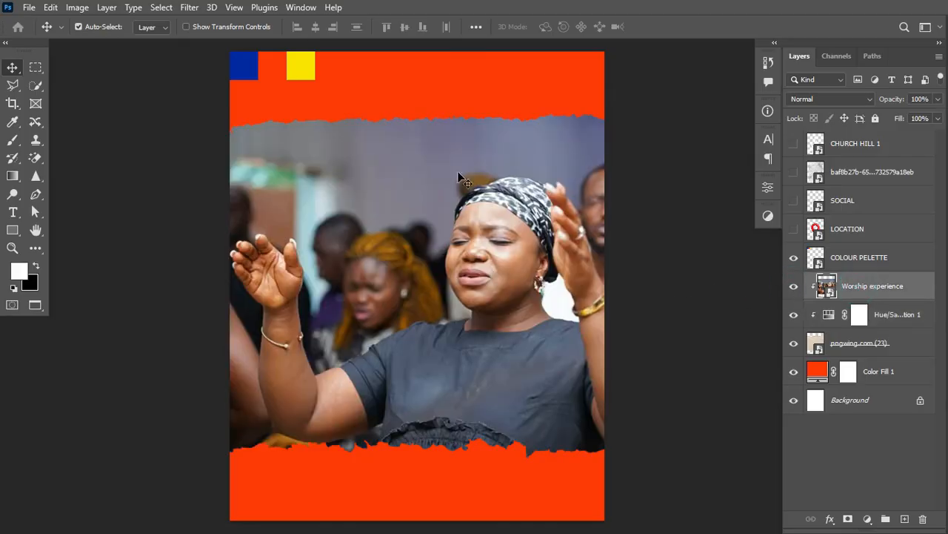
click(861, 98)
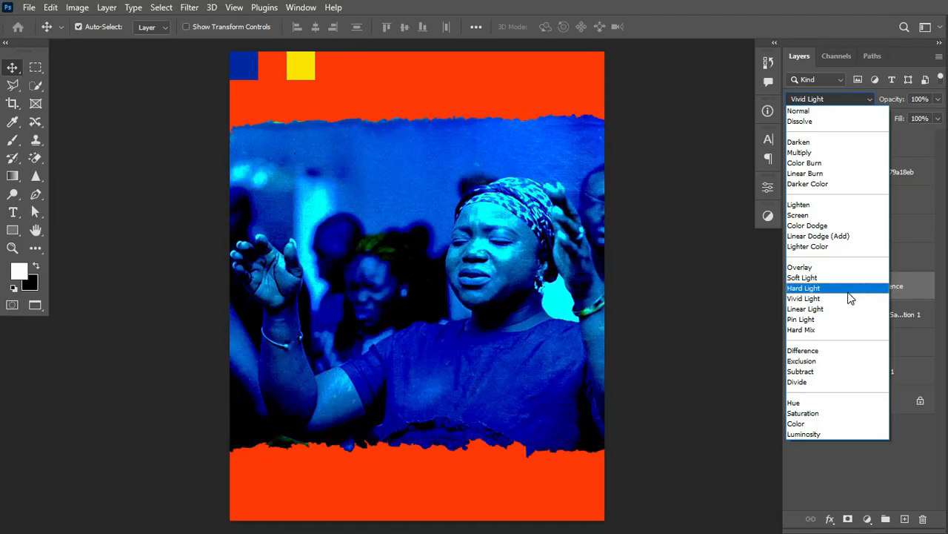
click(851, 277)
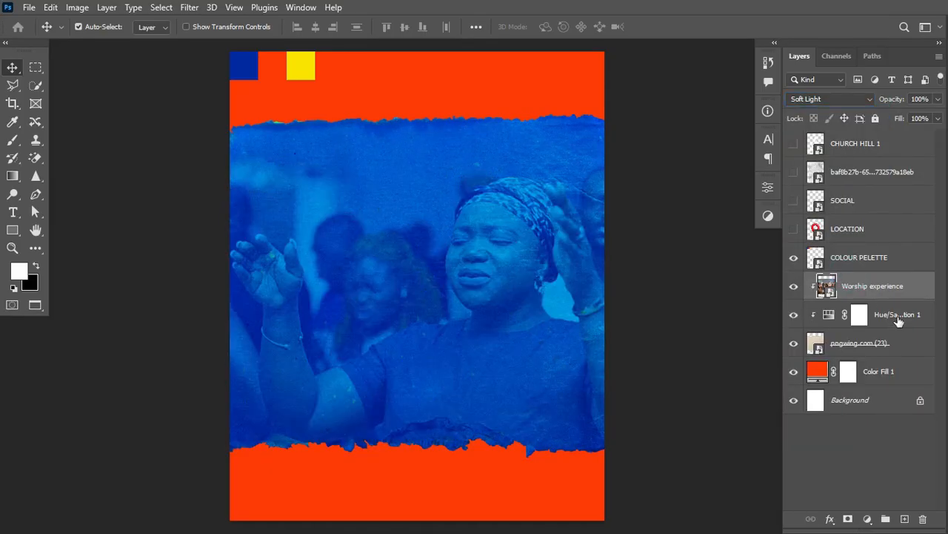
shift+click(902, 355)
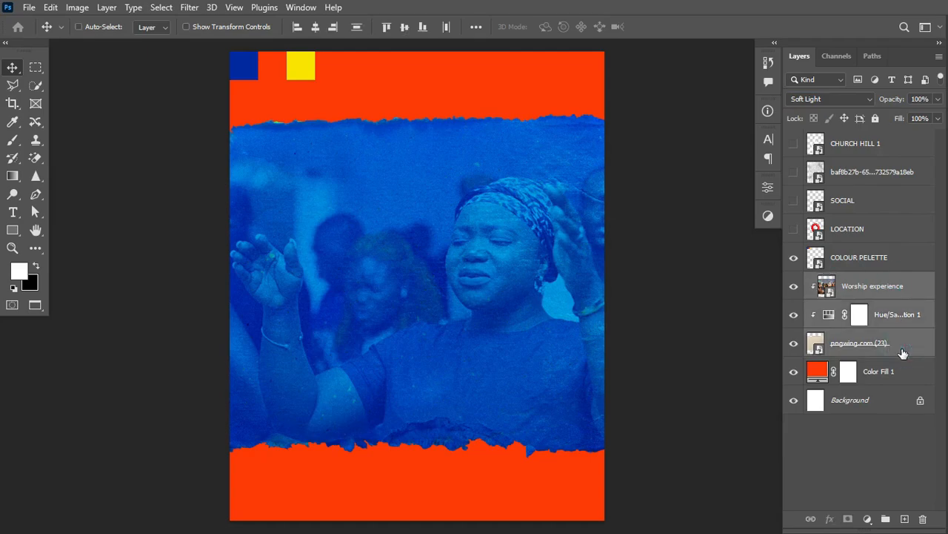
key(ctrl+g)
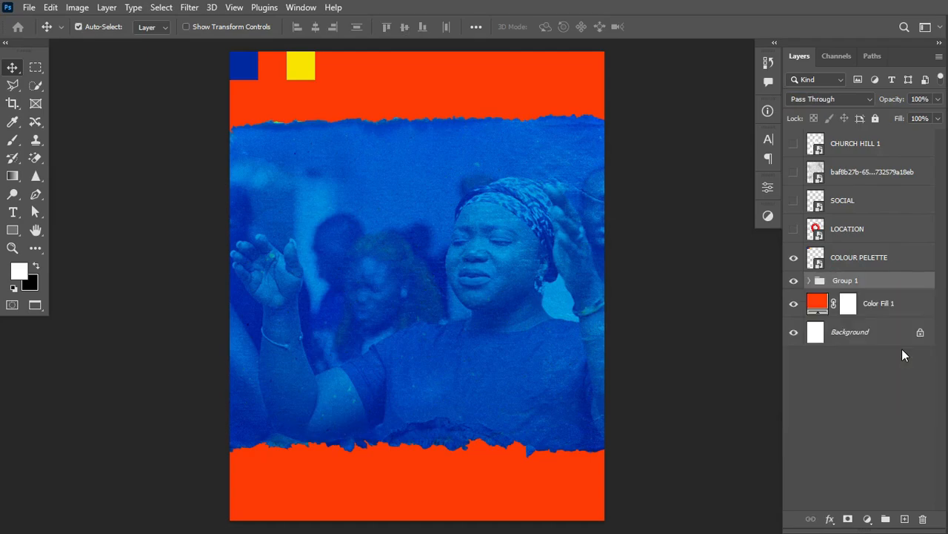
Rename Group 1 to WORSHIPPER.
double_click(841, 280)
text(WORSHIPPER)
key(Return)
Move the WORSHIPPER group up 206 px so the photo covers the flyer's top.
key(ctrl+t)
drag(540, 268, 532, 188)
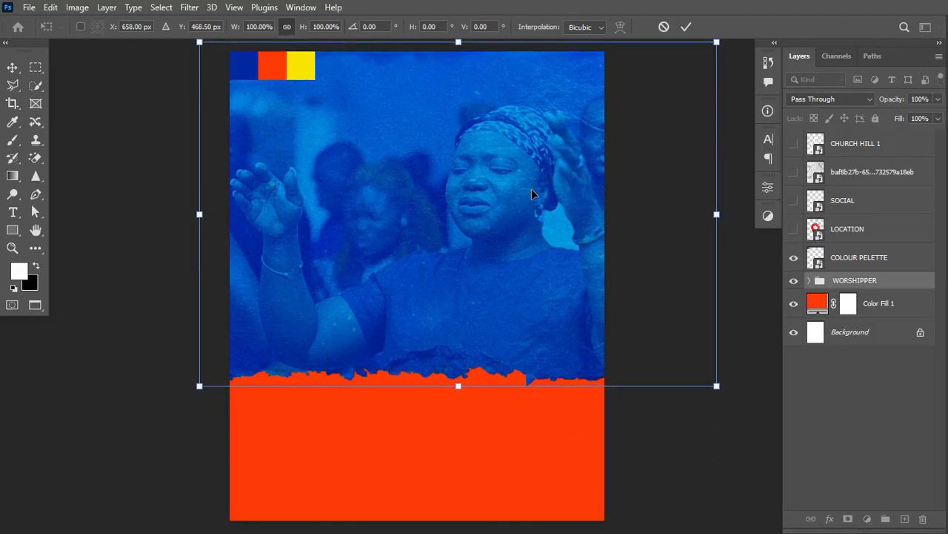
key(Return)
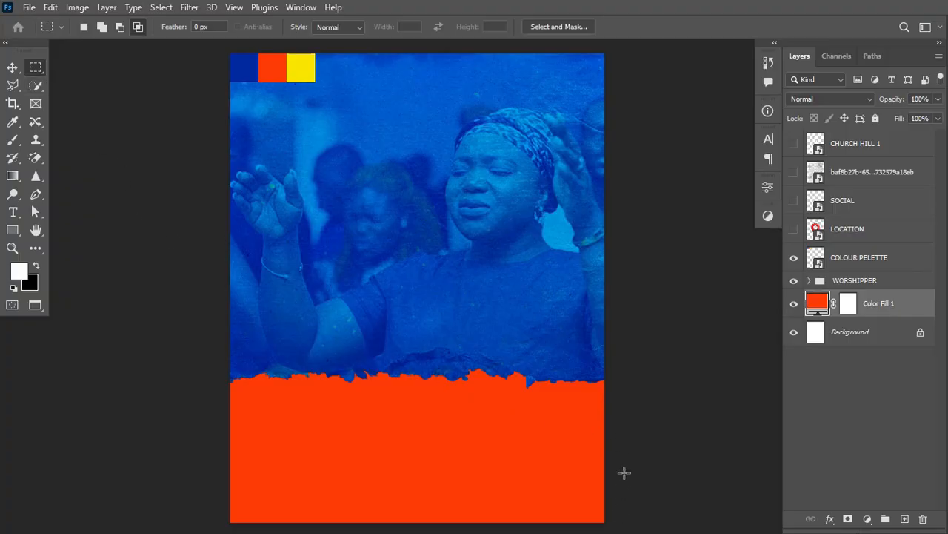
Fill a marquee below the torn edge with black on the Color Fill 1 mask, then deselect.
drag(620, 353, 223, 507)
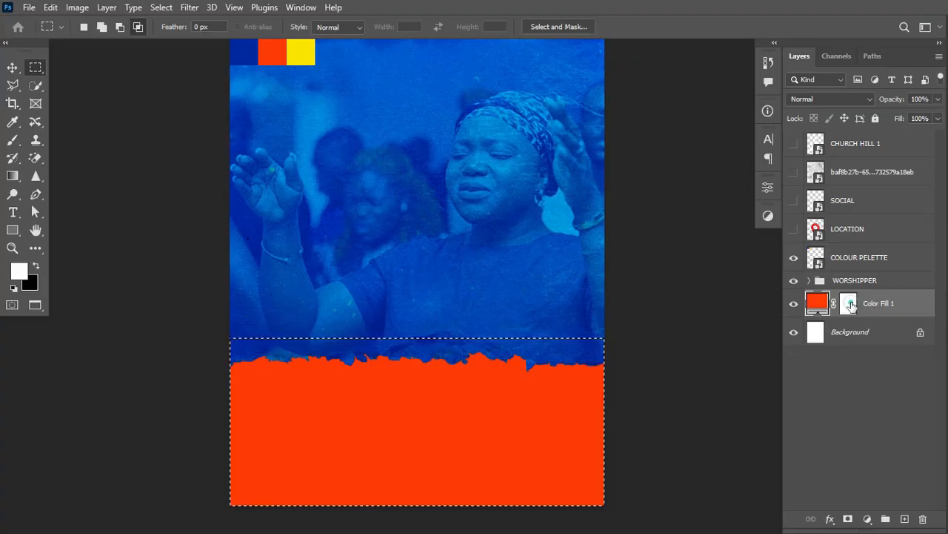
click(848, 304)
key(x)
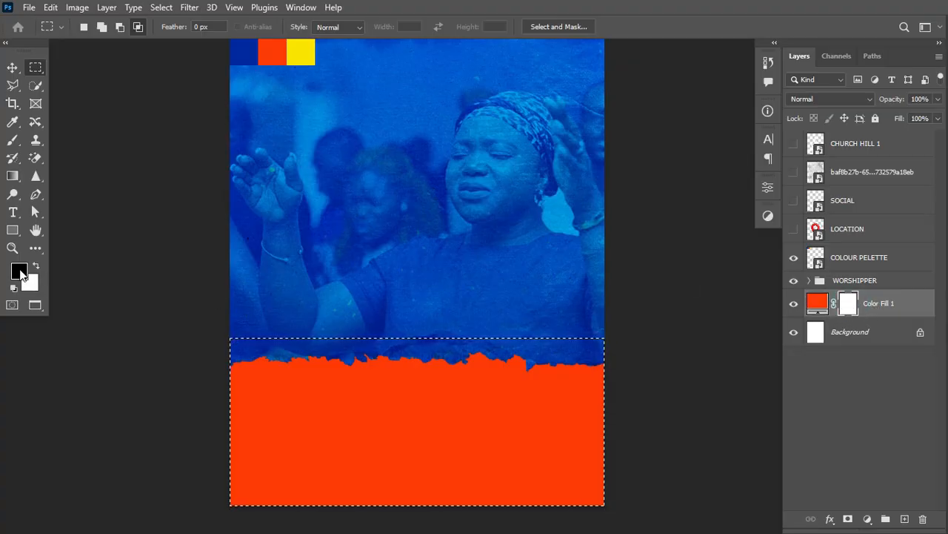
key(alt)
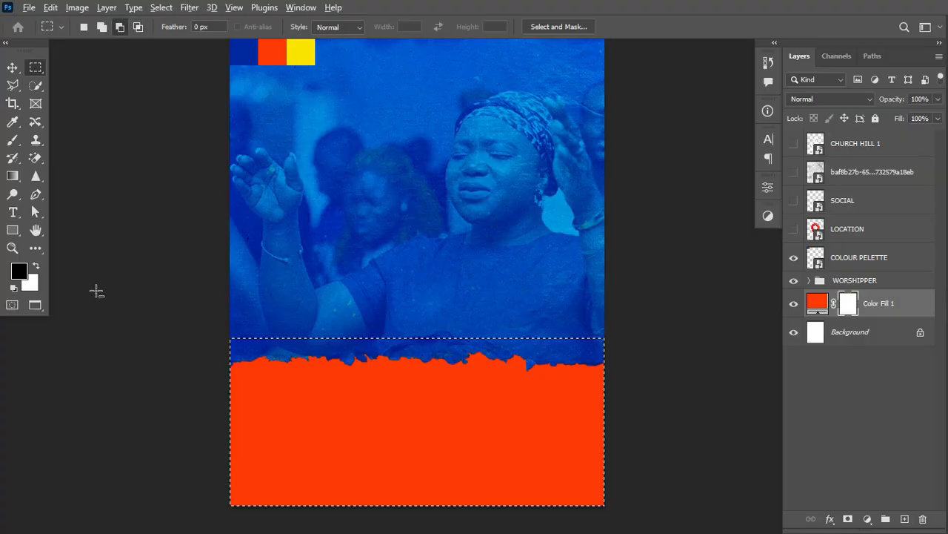
key(alt+BackSpace)
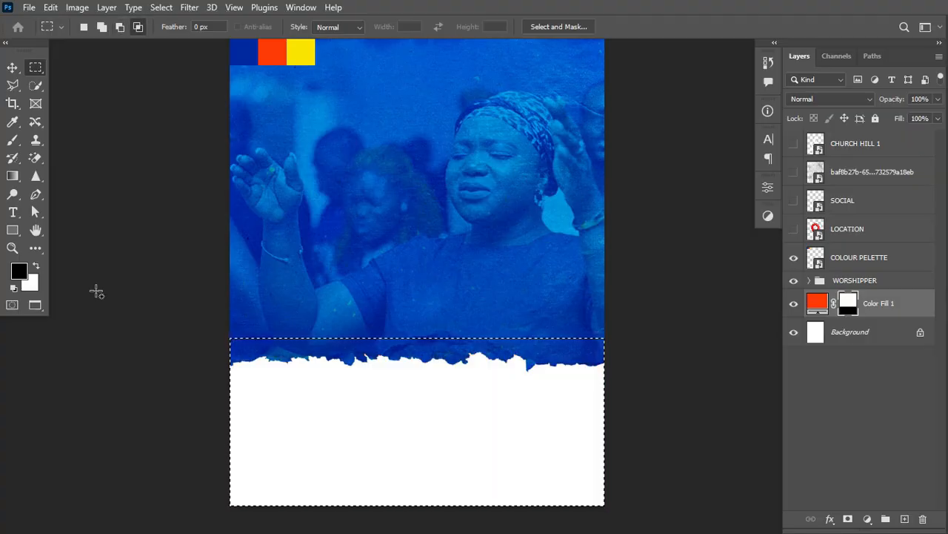
click(228, 313)
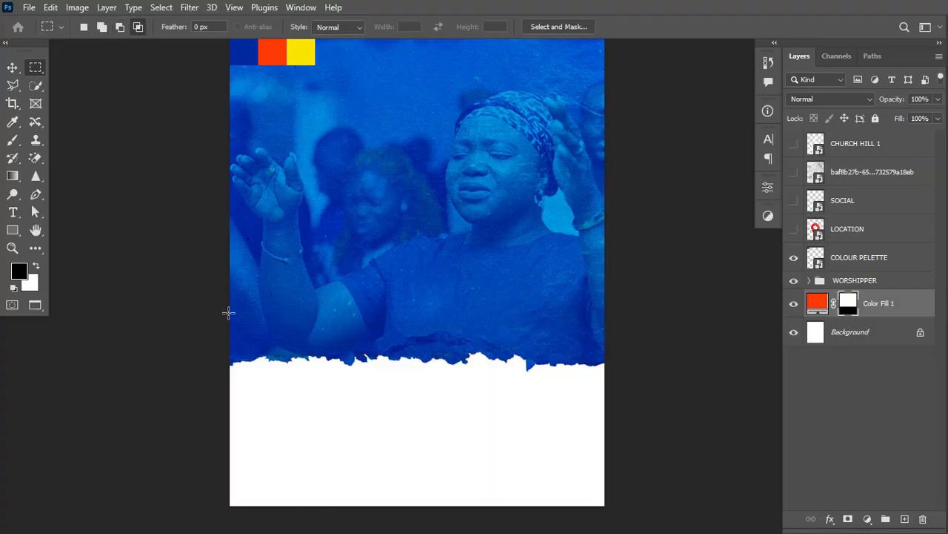
scroll(456, 415, up, 2)
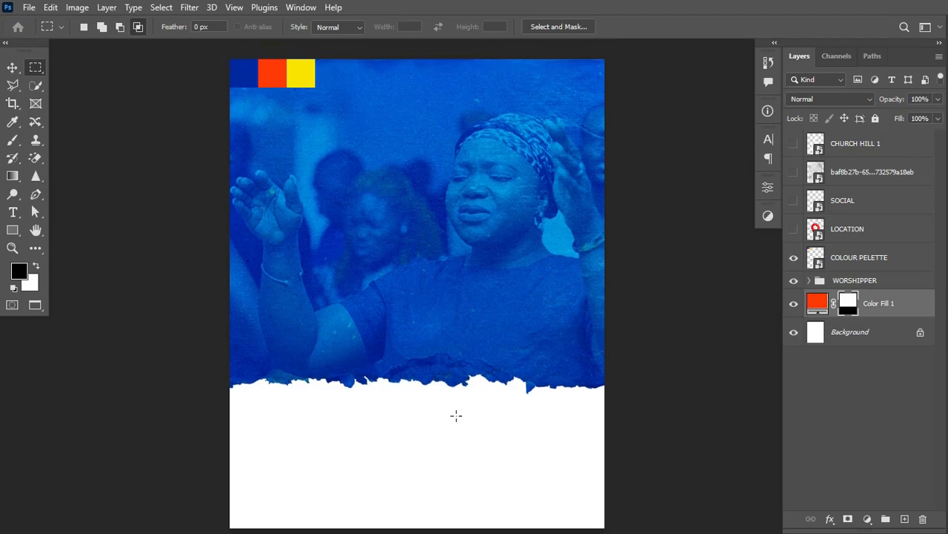
scroll(456, 415, left, 2)
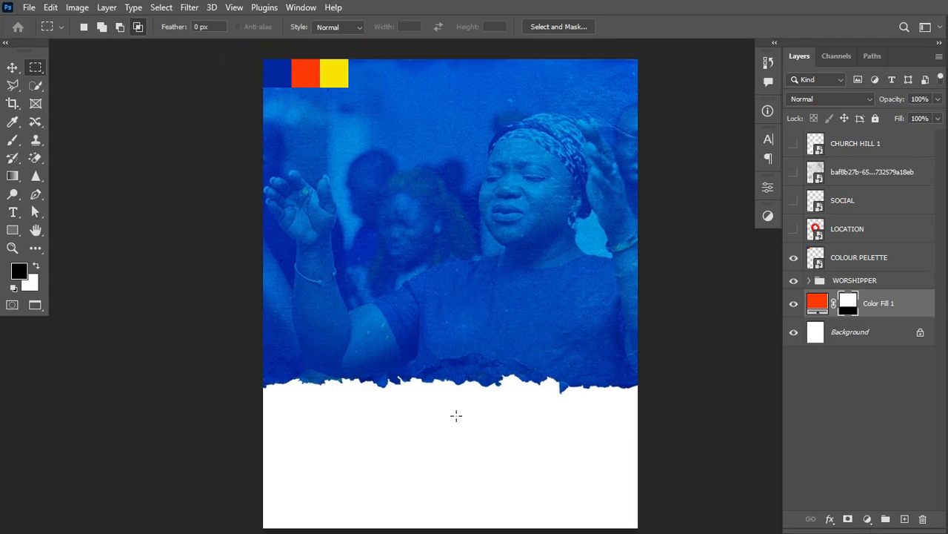
scroll(456, 415, down, 1)
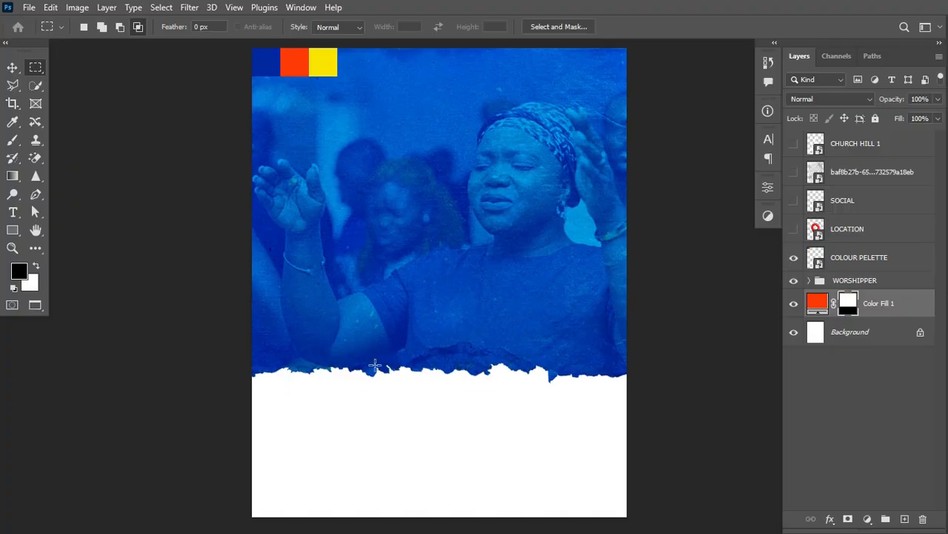
click(12, 68)
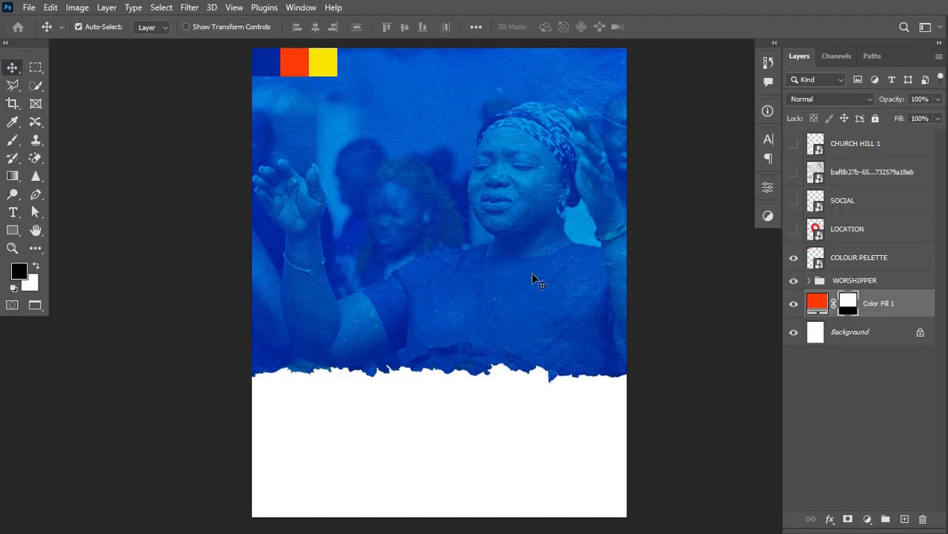
Select the Worship experience photo inside WORSHIPPER and open the Camera Raw Filter.
click(810, 280)
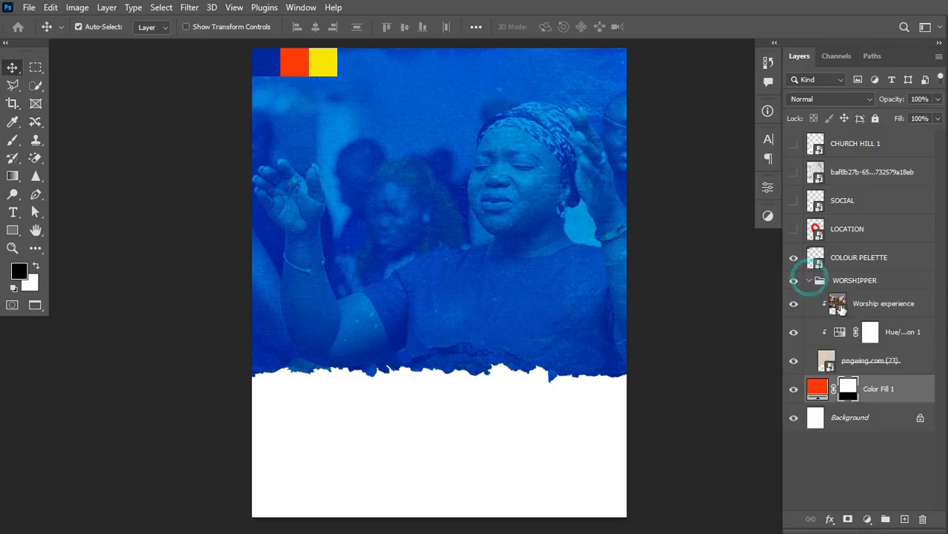
click(852, 303)
key(x)
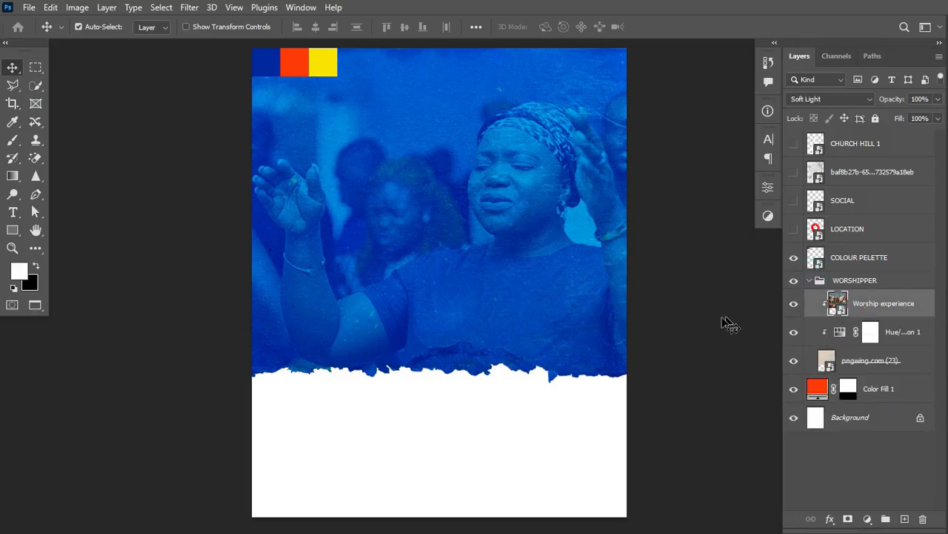
click(188, 8)
click(230, 114)
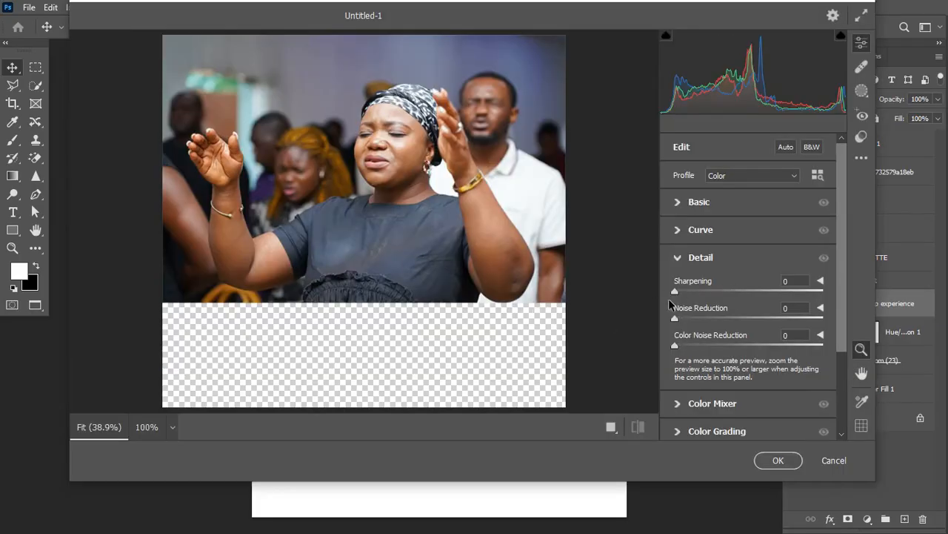
Raise Texture to +82 and Clarity to +46 in Camera Raw.
click(612, 426)
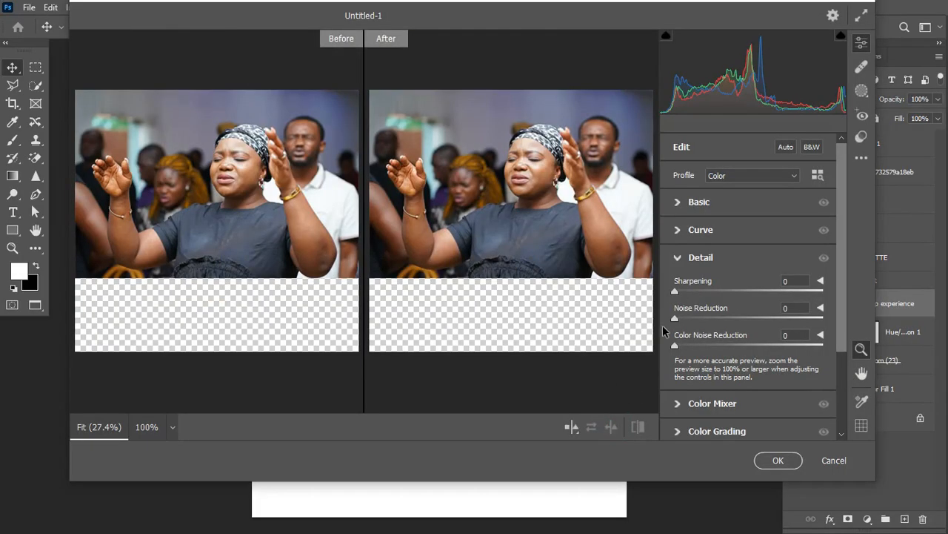
click(677, 258)
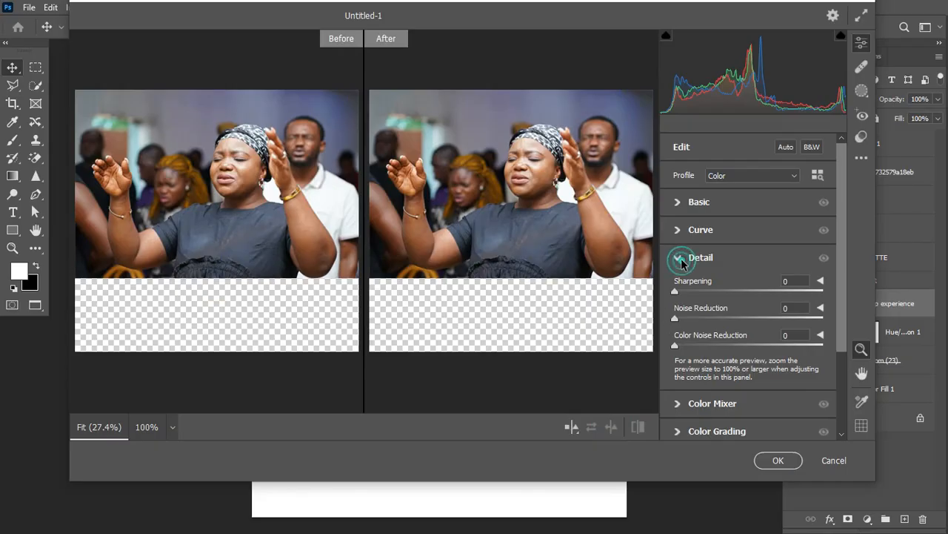
click(676, 201)
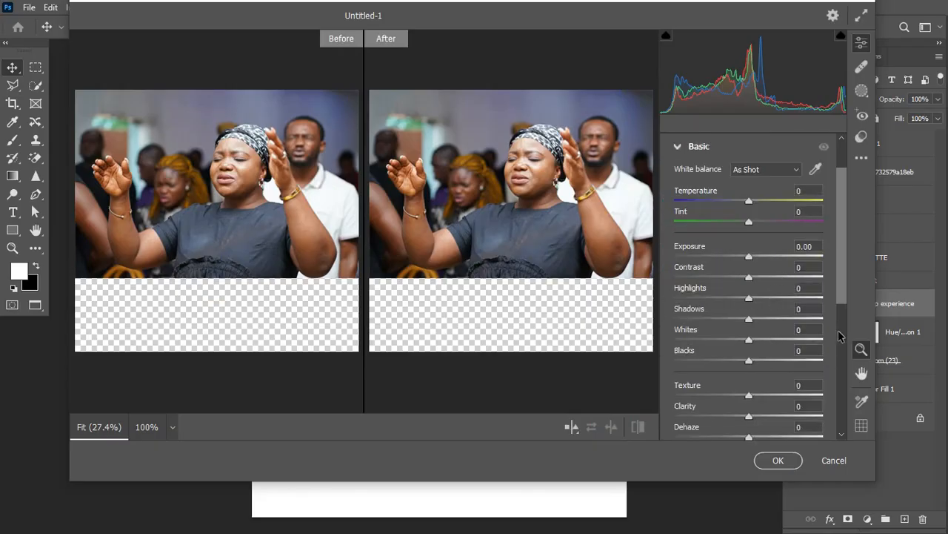
scroll(840, 302, down, 2)
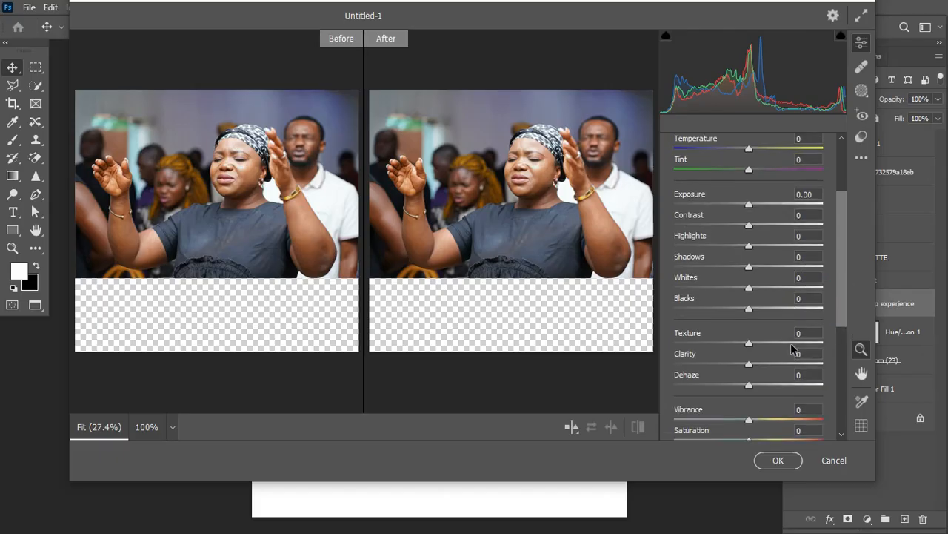
mouse_move(794, 349)
mouse_down()
mouse_move(805, 339)
mouse_move(810, 349)
mouse_up()
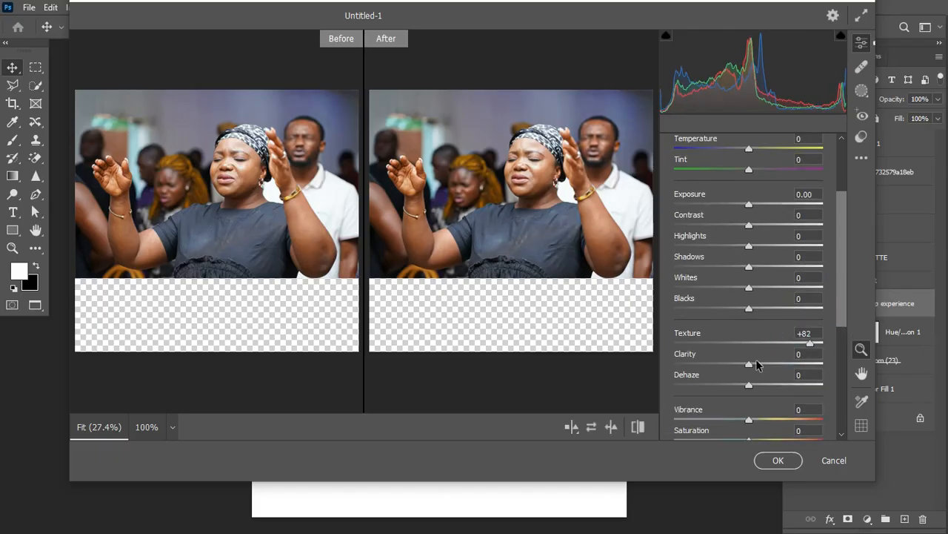
drag(758, 364, 783, 364)
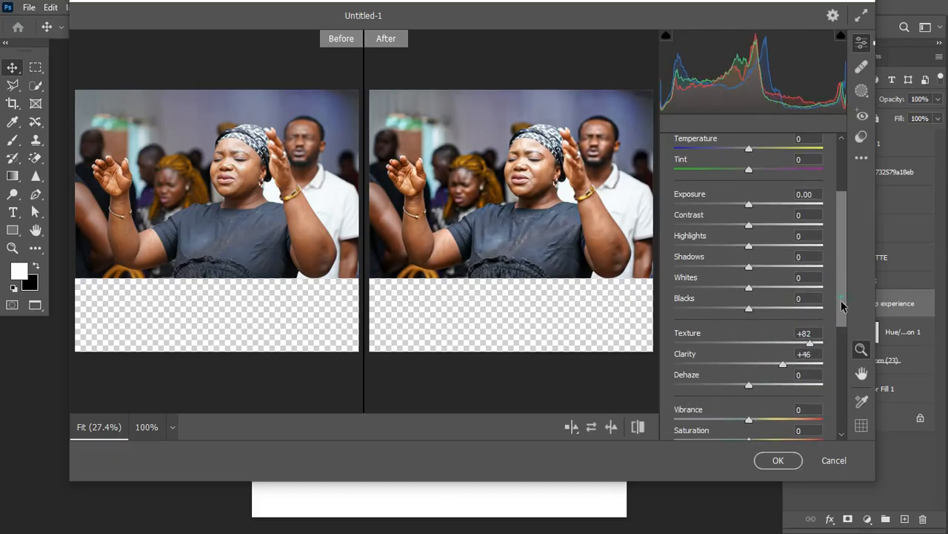
Set Sharpening to 97 and Noise Reduction to 15, then apply the filter.
scroll(842, 306, down, 4)
click(693, 392)
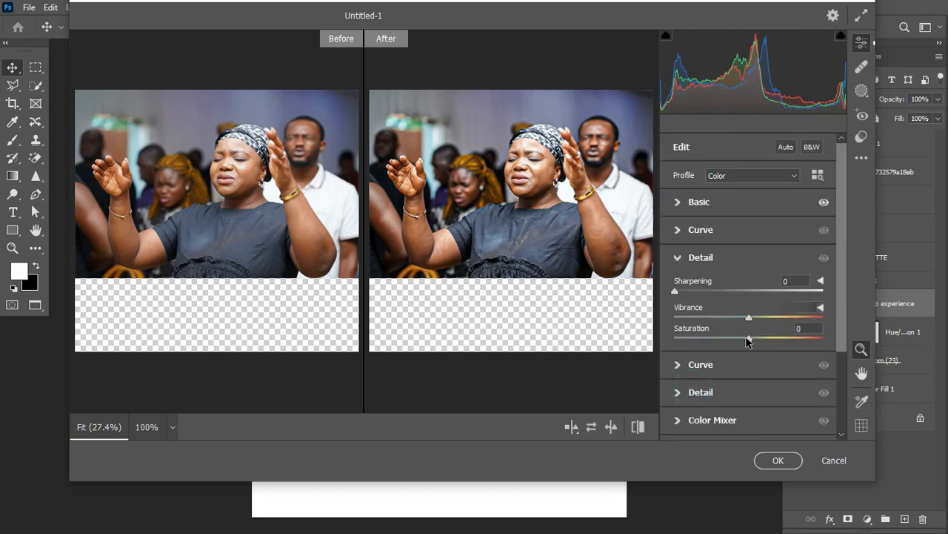
drag(758, 291, 771, 290)
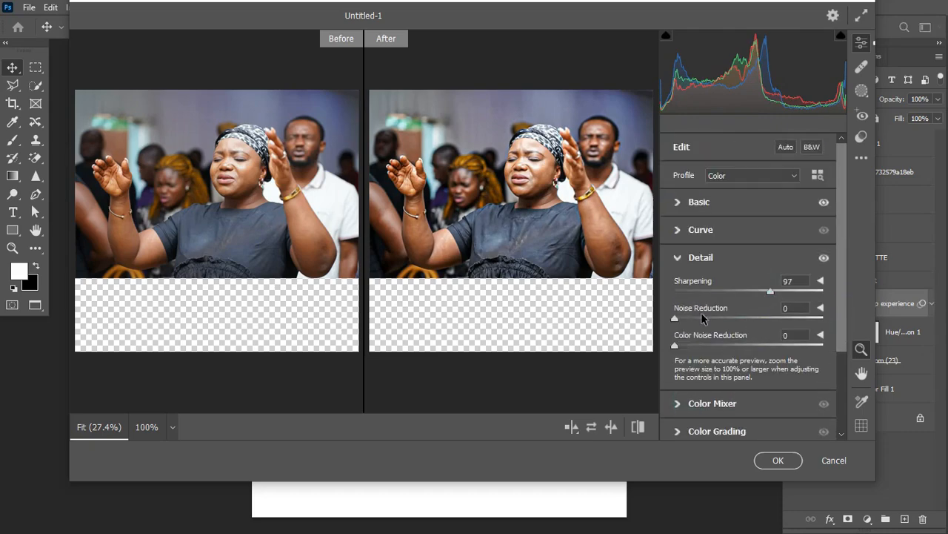
click(697, 318)
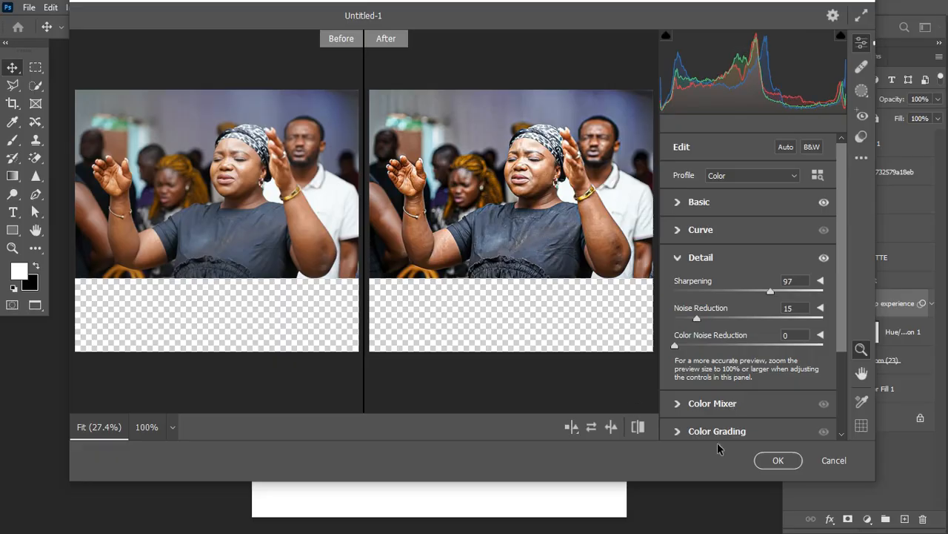
click(775, 459)
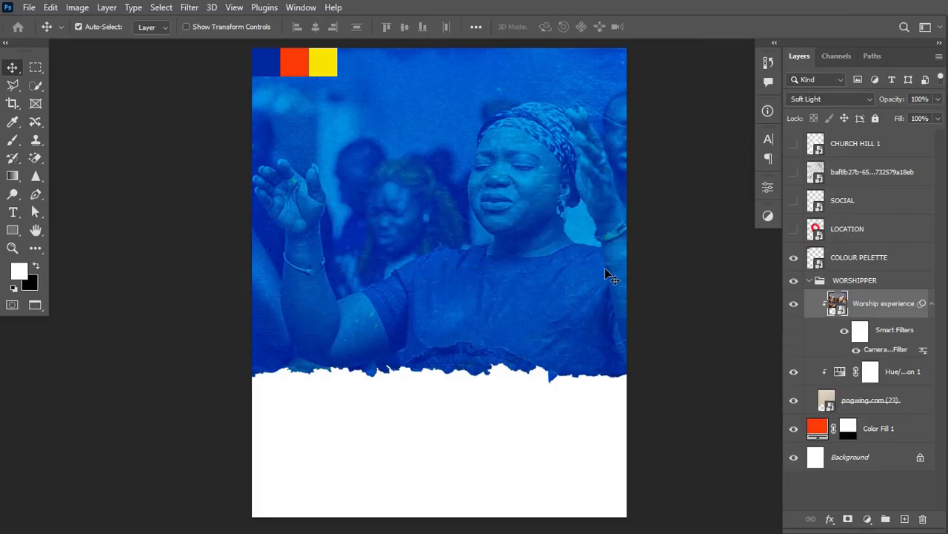
Select the WORSHIPPER group, then toggle the HEADLINE group's visibility off and back on.
click(809, 281)
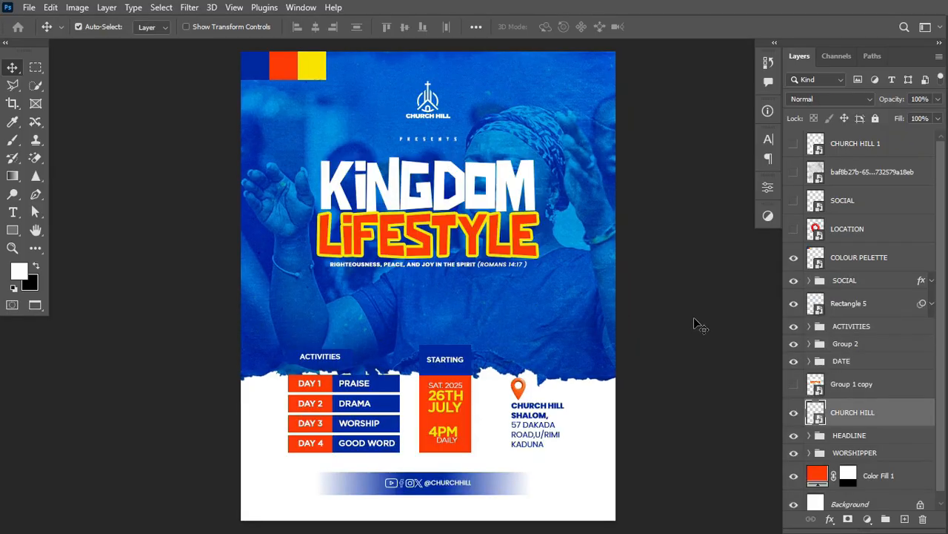
click(853, 438)
click(793, 435)
click(794, 436)
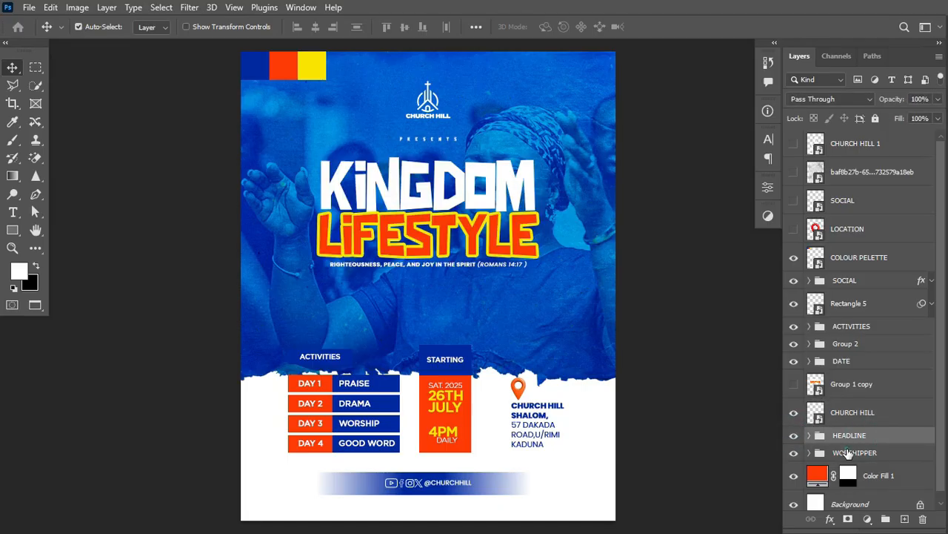
Raise the WORSHIPPER photo group about 222 px with Free Transform, revealing the worshipper's face.
click(853, 453)
key(ctrl+t)
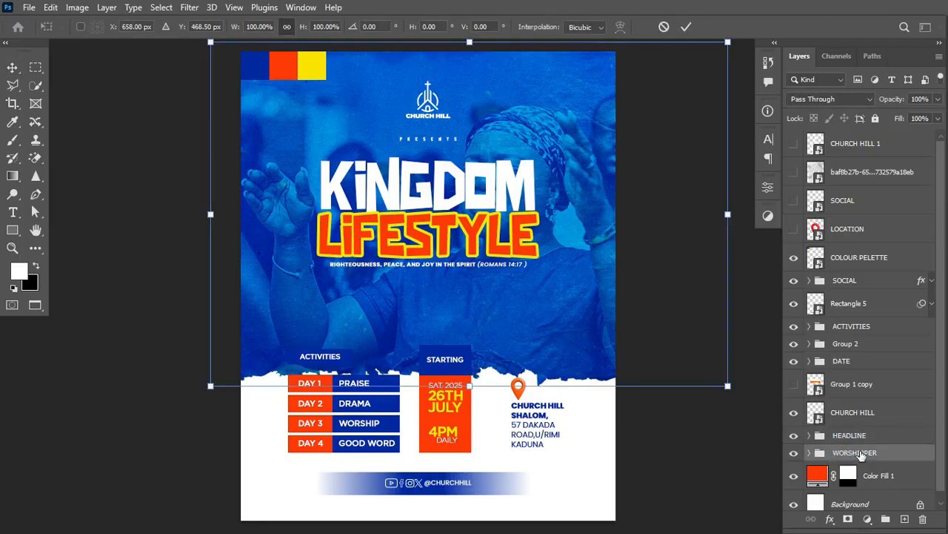
drag(533, 301, 538, 267)
key(Return)
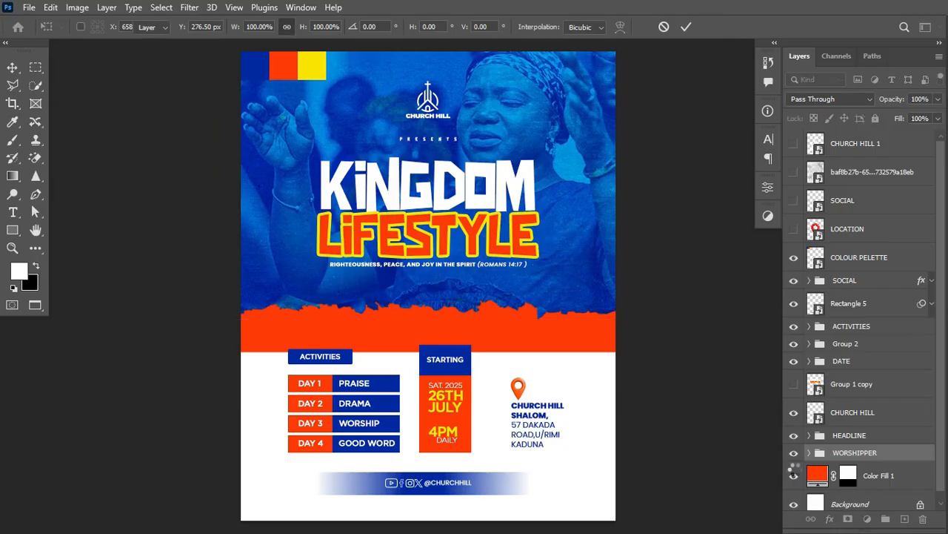
click(849, 479)
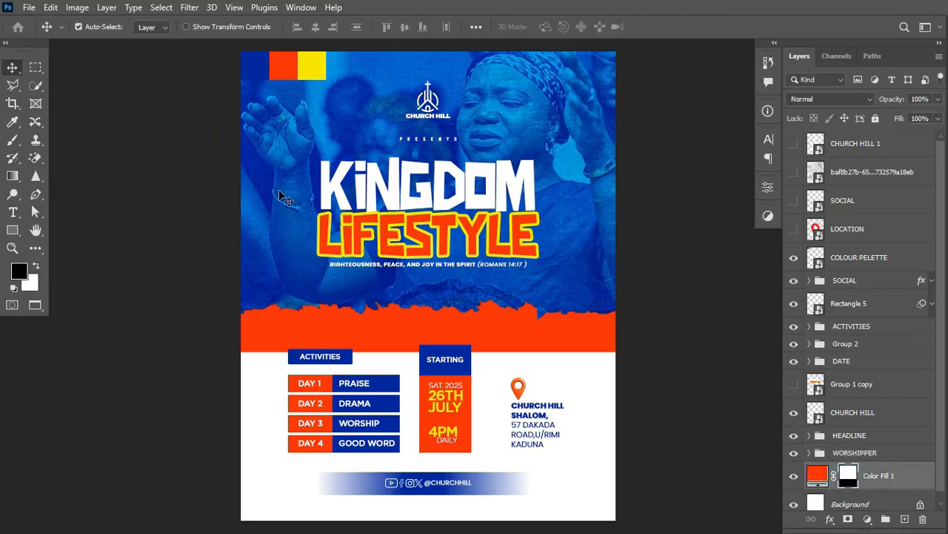
Fill the strip from the torn edge to the activities with black on the Color Fill 1 mask.
click(35, 67)
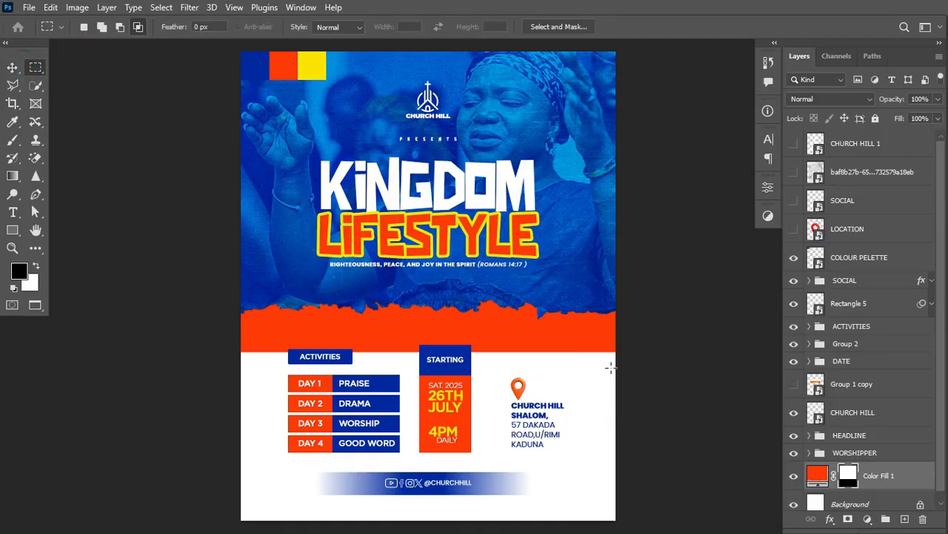
drag(627, 372, 227, 288)
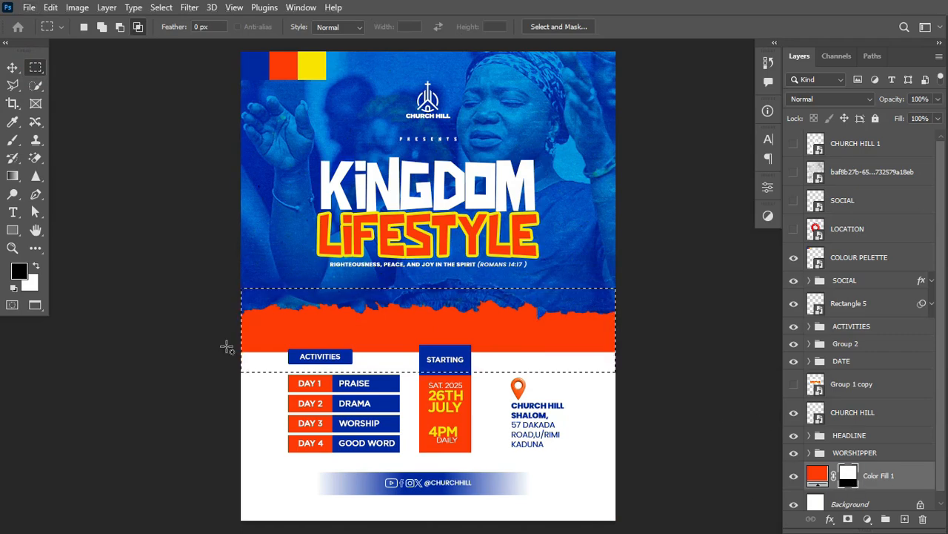
key(alt+BackSpace)
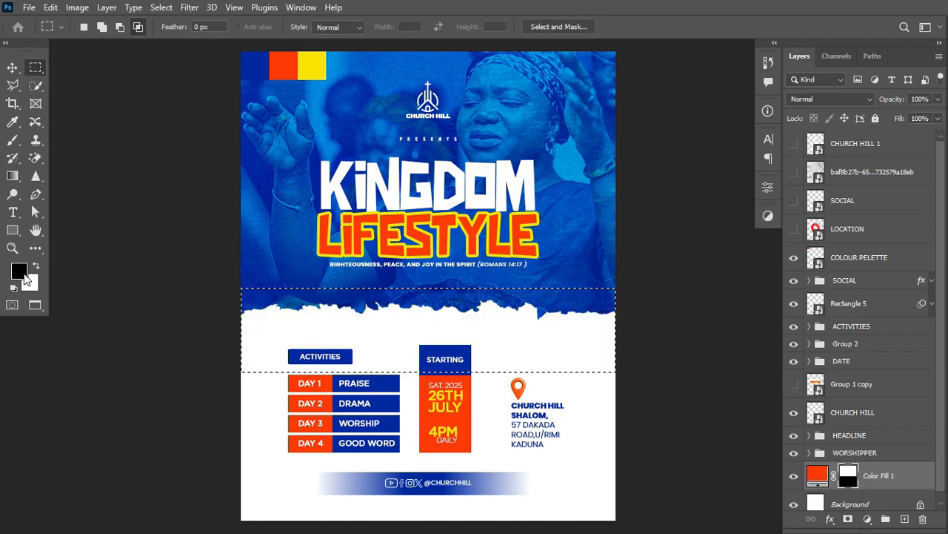
key(ctrl+d)
click(11, 67)
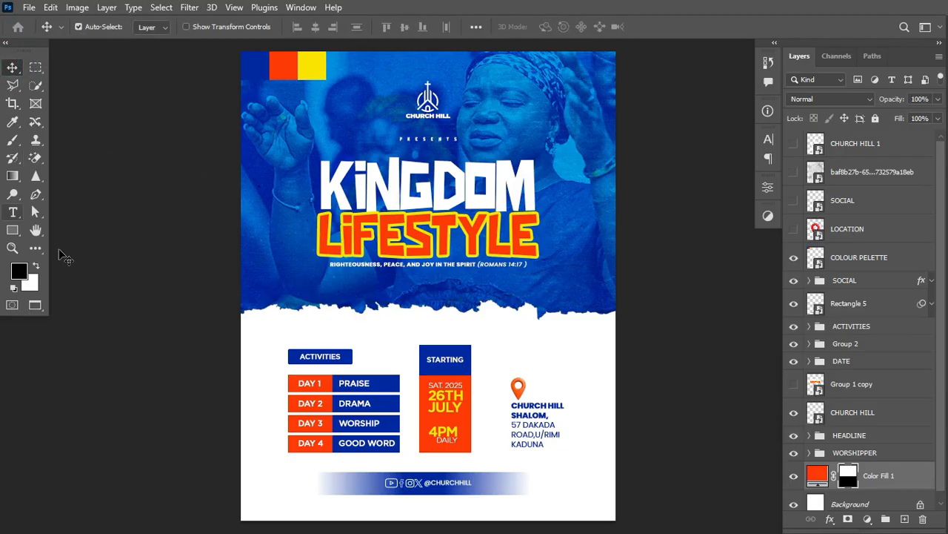
Hide the COLOUR PELETTE layer's red and yellow squares and check the KINGDOM headline text.
click(318, 66)
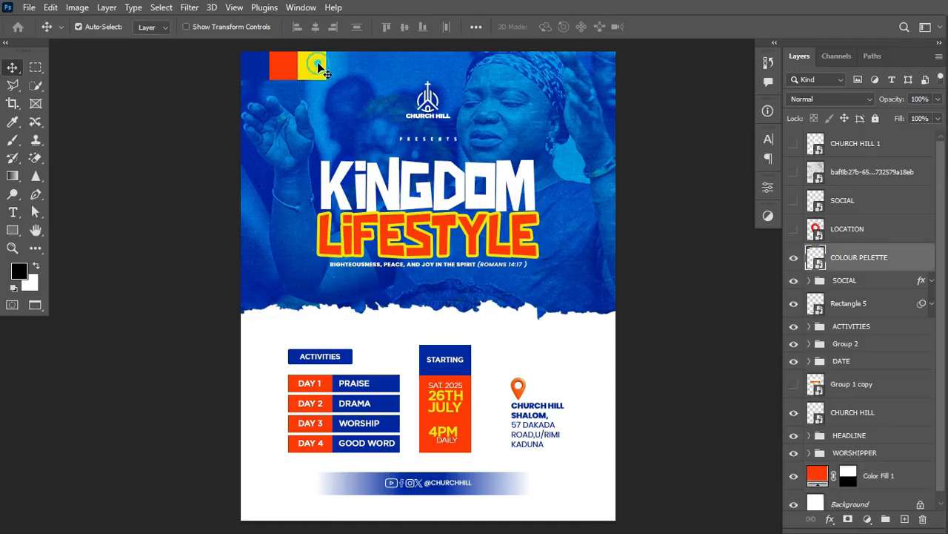
key(x)
click(793, 257)
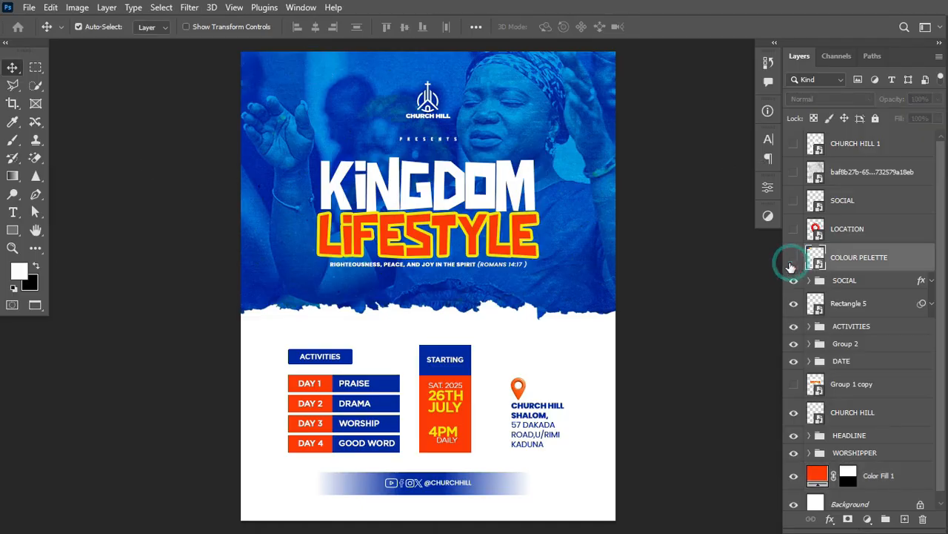
click(12, 212)
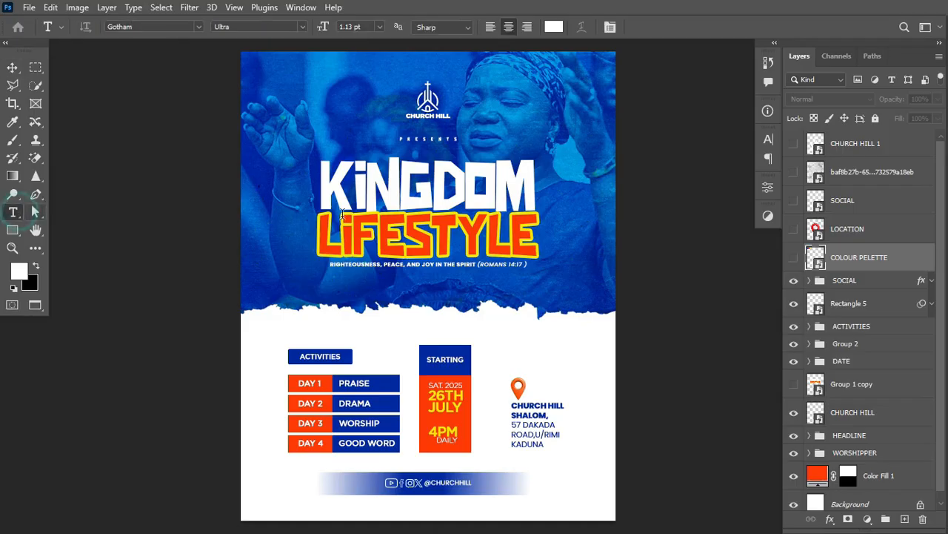
click(392, 190)
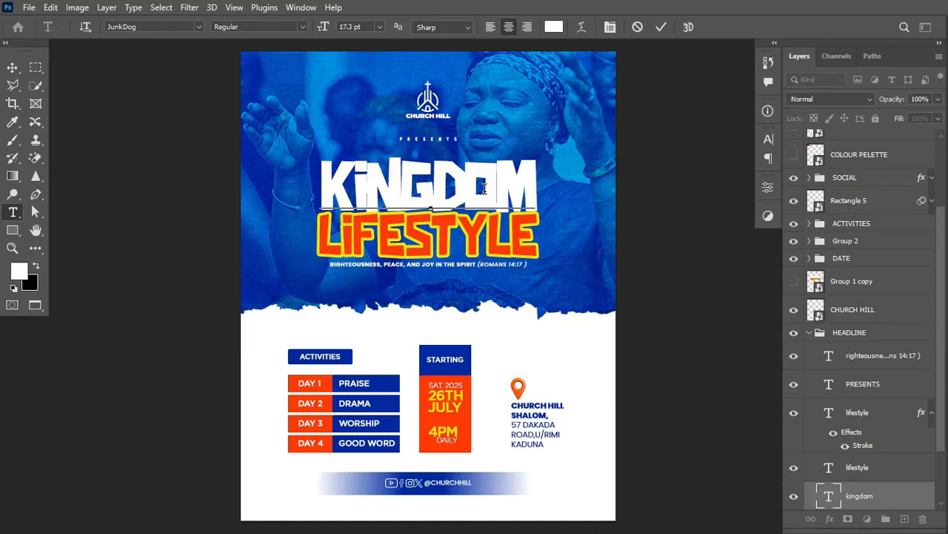
key(ctrl+Return)
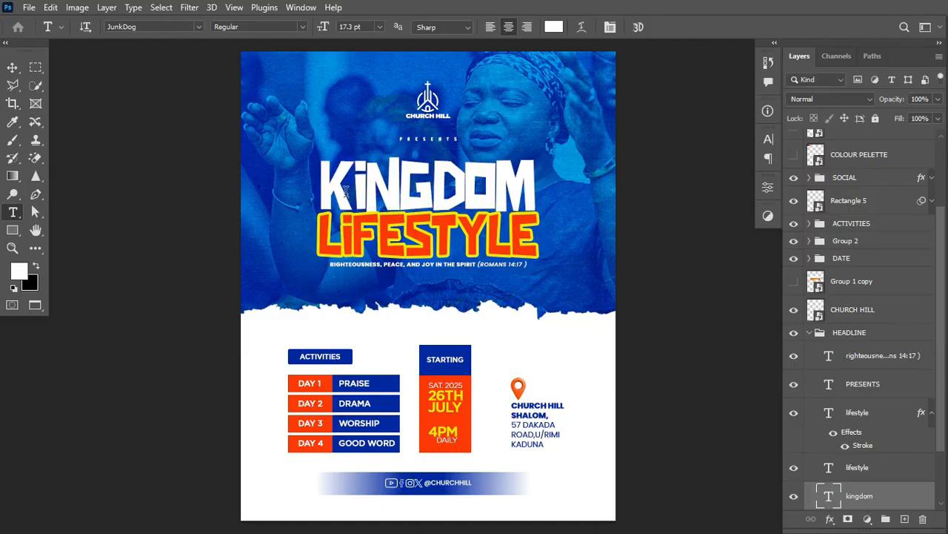
Check the LIFESTYLE word's ff3b06 text colour in the picker, cancelling without changes.
drag(323, 233, 540, 239)
click(556, 28)
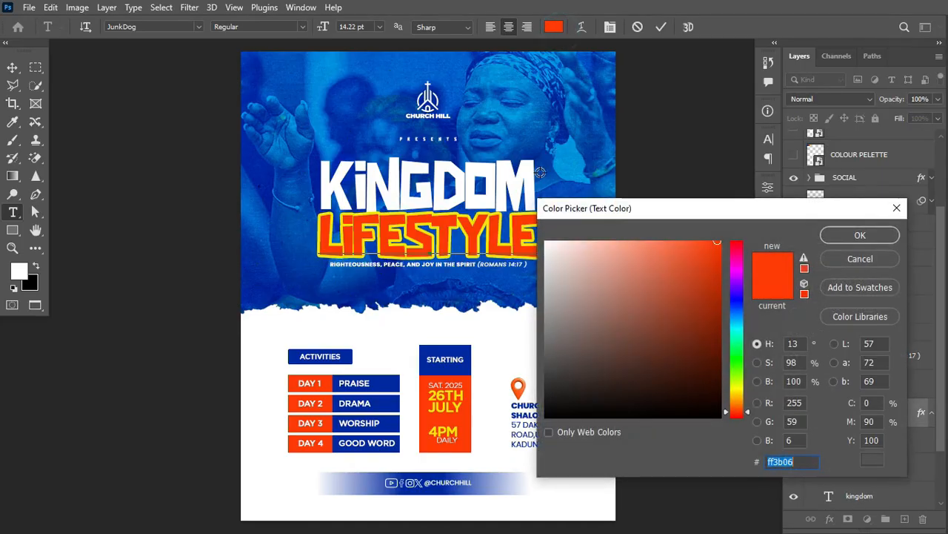
click(880, 261)
click(660, 27)
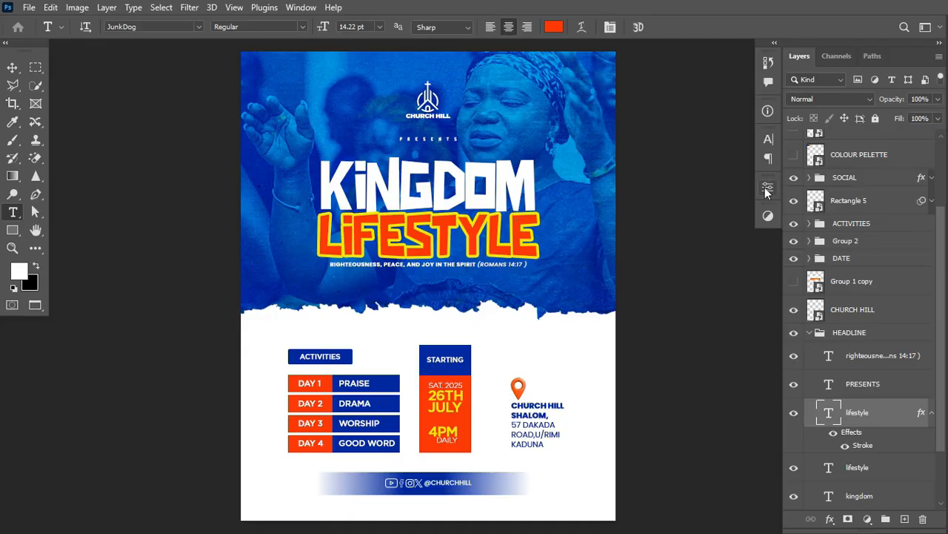
click(386, 265)
key(ctrl+a)
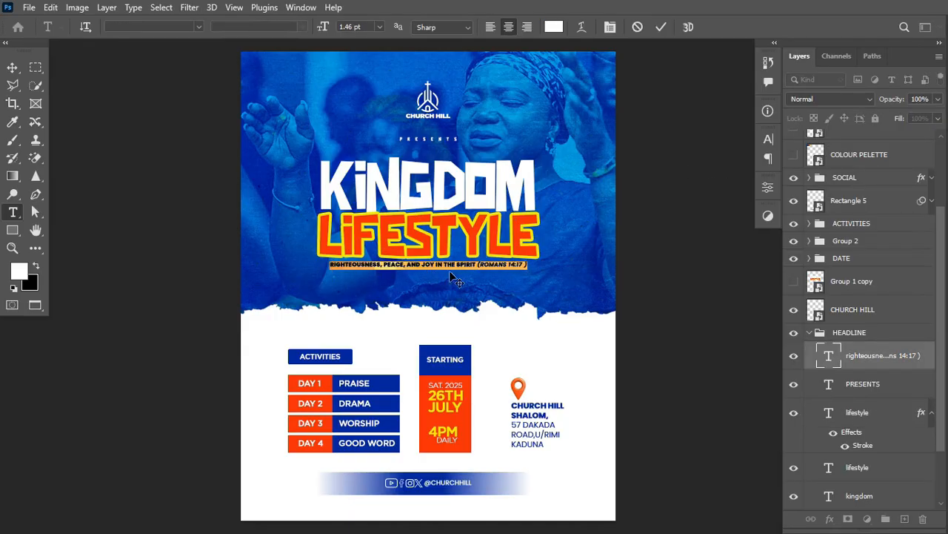
click(184, 26)
click(386, 260)
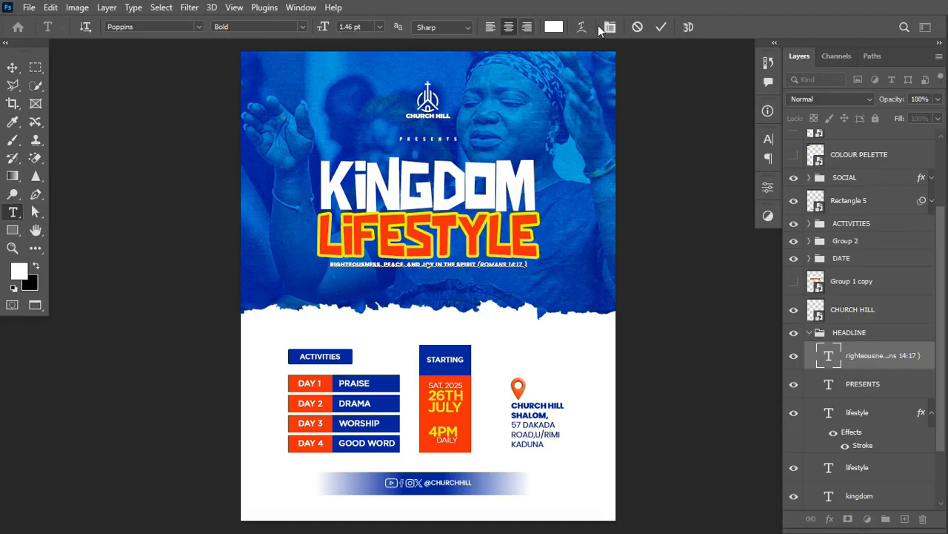
click(661, 26)
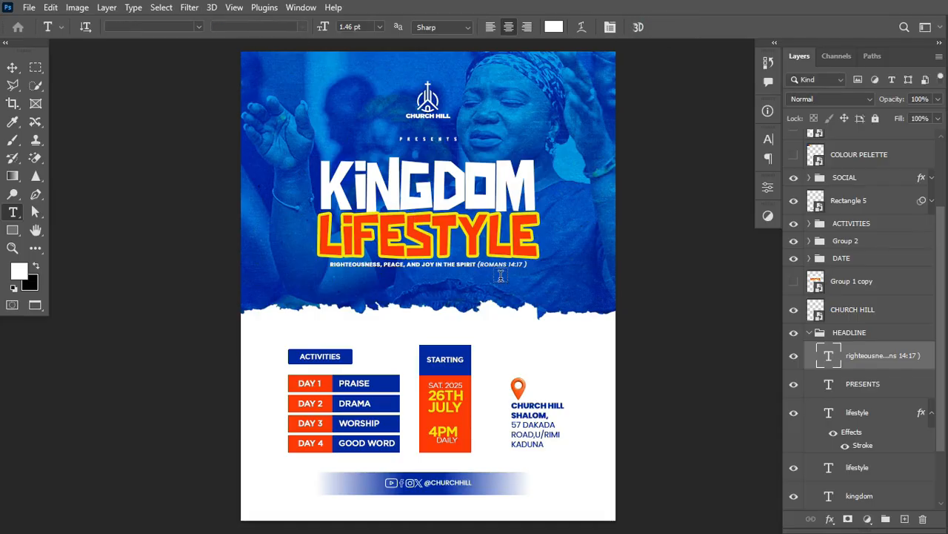
drag(478, 263, 525, 276)
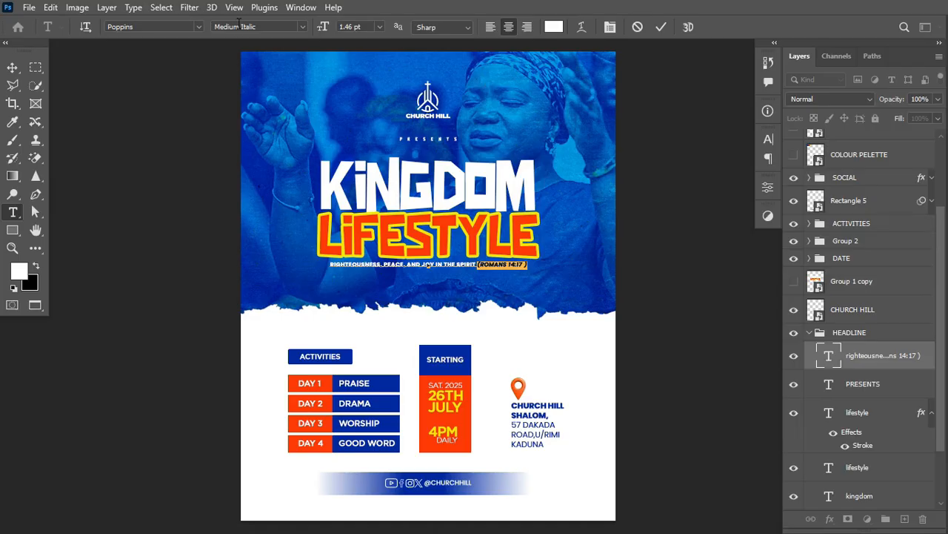
click(661, 27)
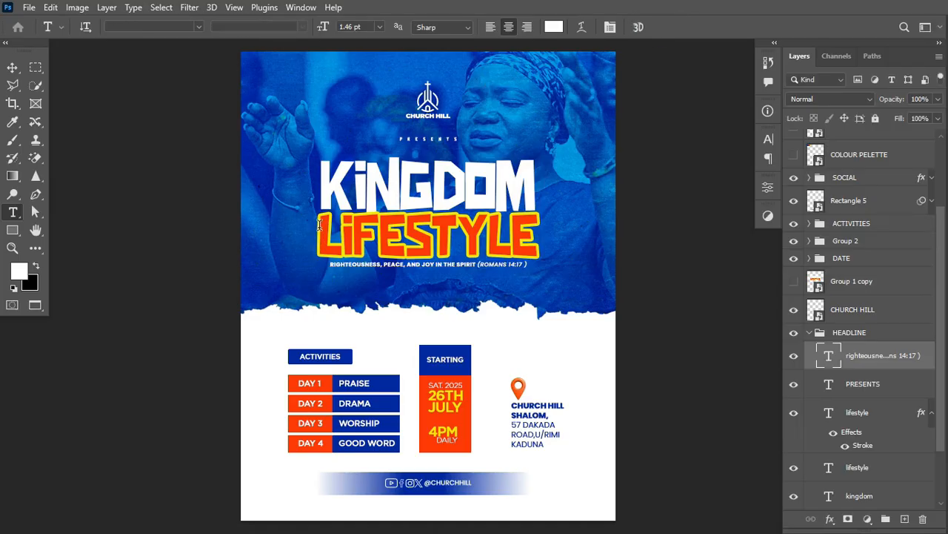
drag(324, 226, 511, 231)
key(Escape)
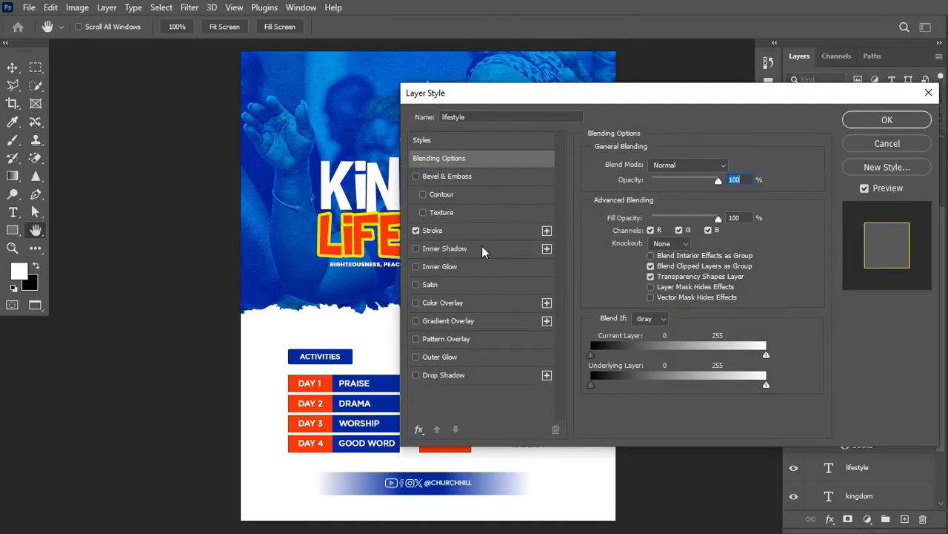
click(434, 232)
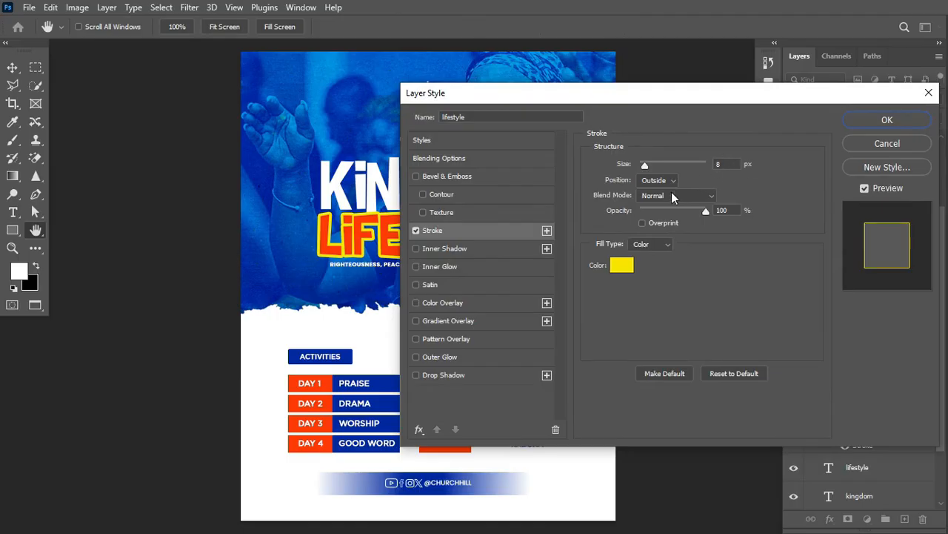
click(628, 266)
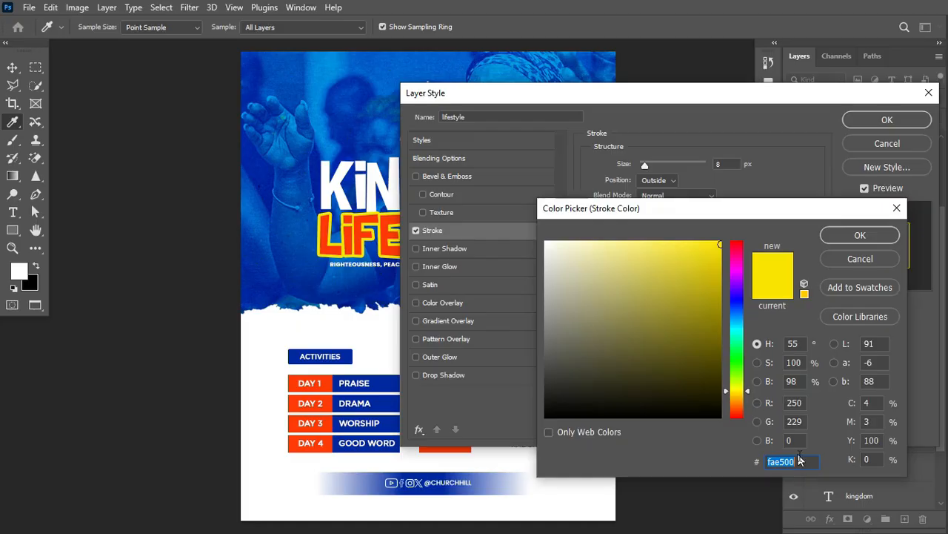
click(799, 461)
click(861, 236)
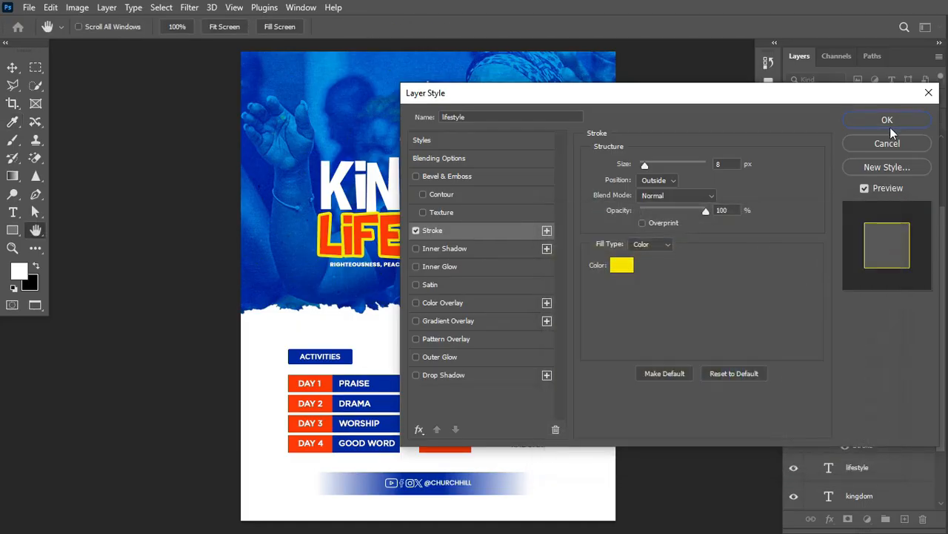
click(887, 120)
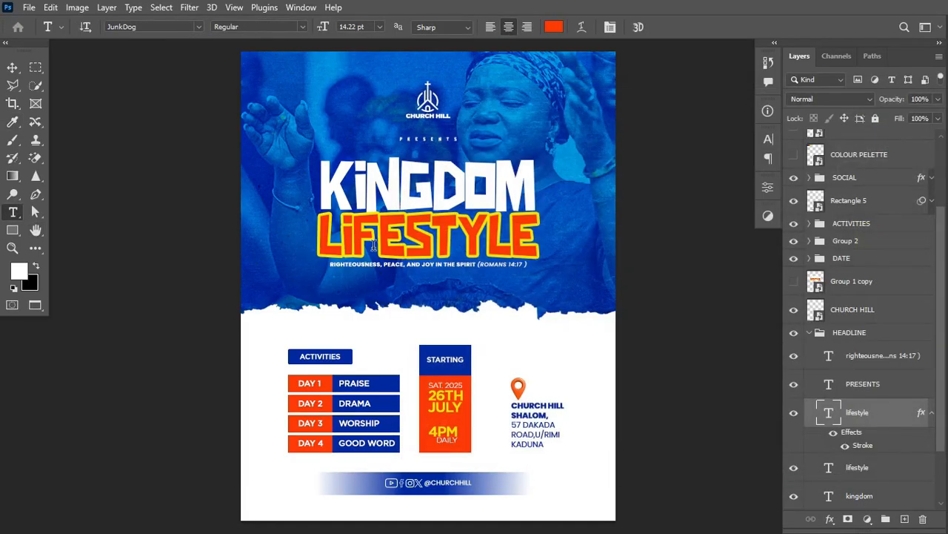
Toggle the LIFESTYLE yellow outline and the HEADLINE group's visibility to check them.
click(845, 445)
click(845, 447)
drag(938, 388, 941, 417)
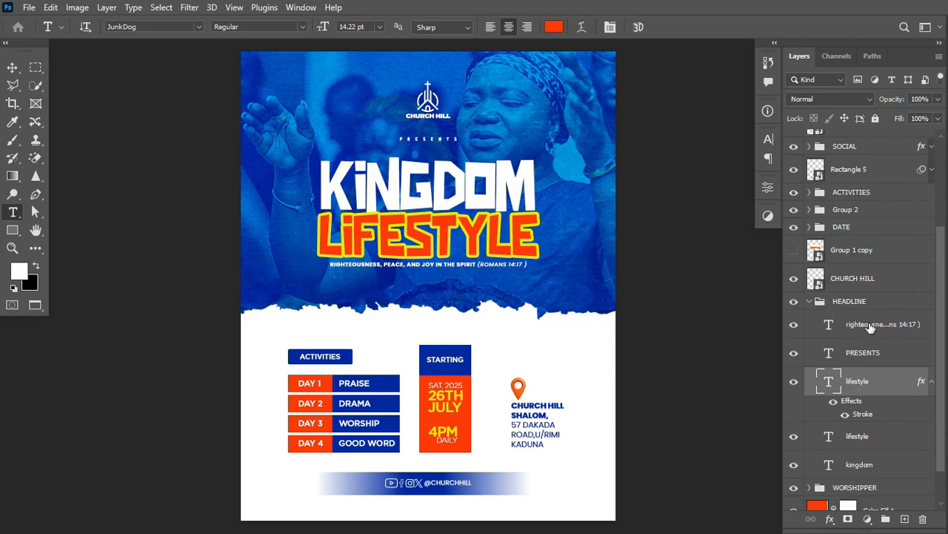
click(809, 302)
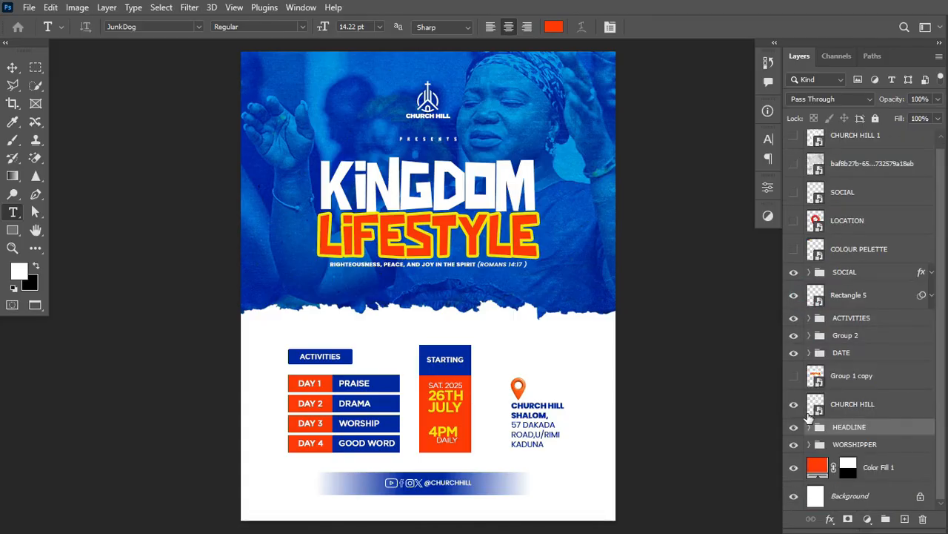
click(795, 427)
click(795, 427)
click(818, 430)
Drag the PRESENTS layer above the HEADLINE group, then duplicate HEADLINE with Ctrl+J.
drag(876, 478, 836, 447)
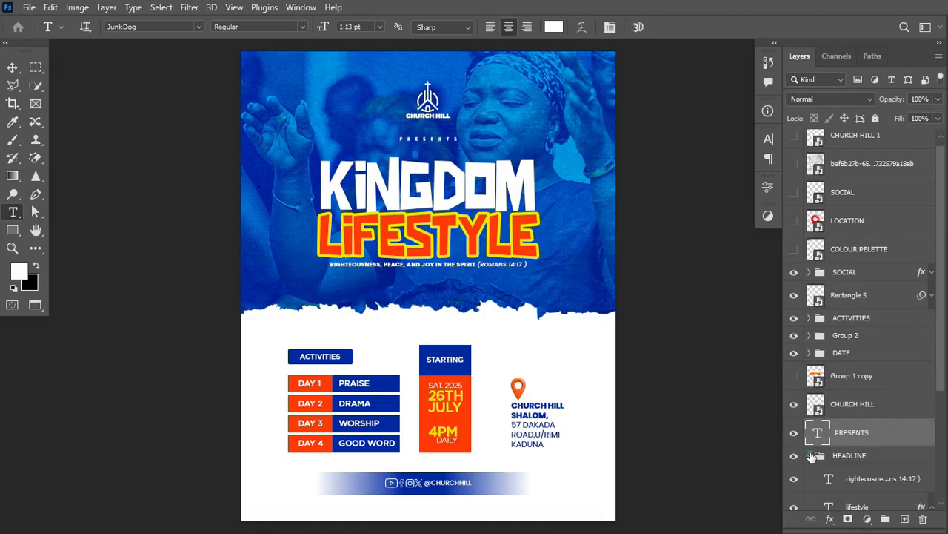
click(809, 455)
click(794, 459)
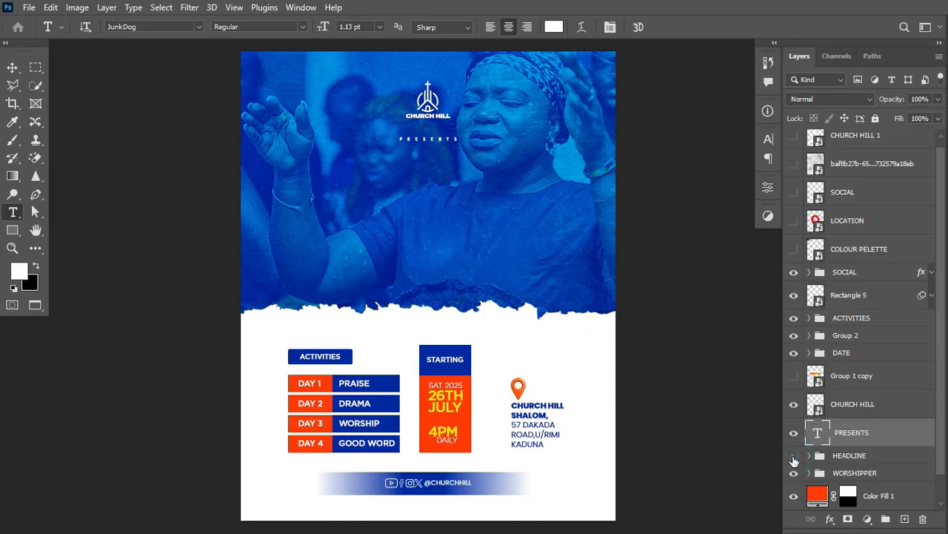
click(793, 460)
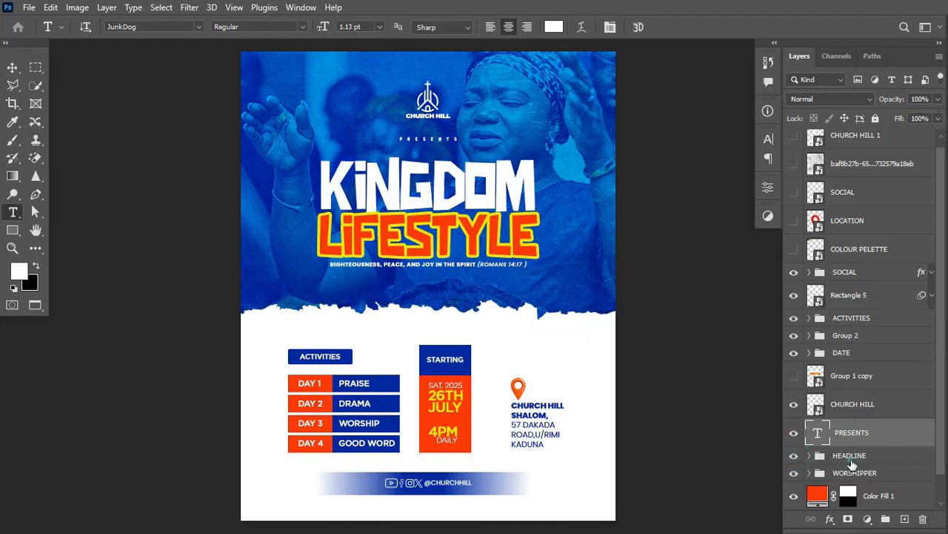
click(852, 459)
key(ctrl+j)
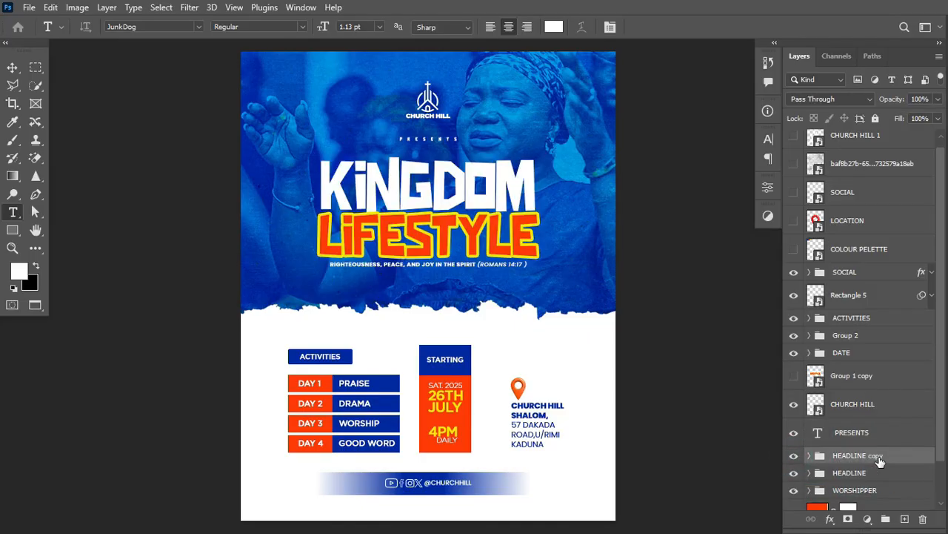
Convert HEADLINE copy to a smart object, expand the headline selection by 10 px, and hide the copy.
right_click(896, 460)
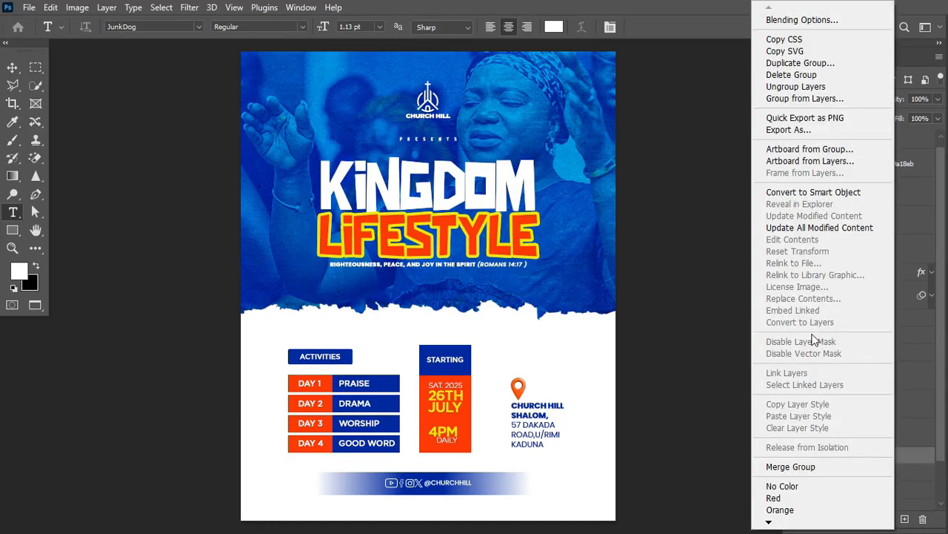
click(815, 192)
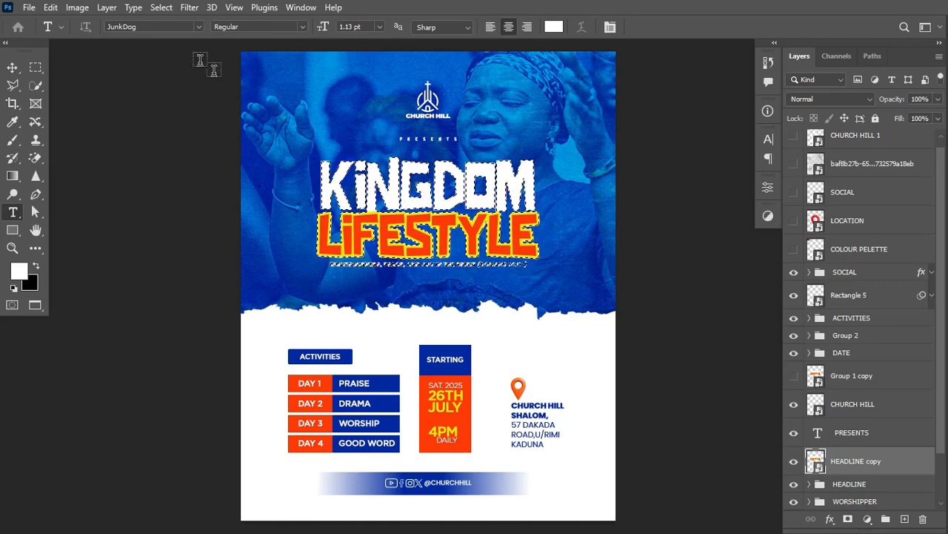
click(161, 6)
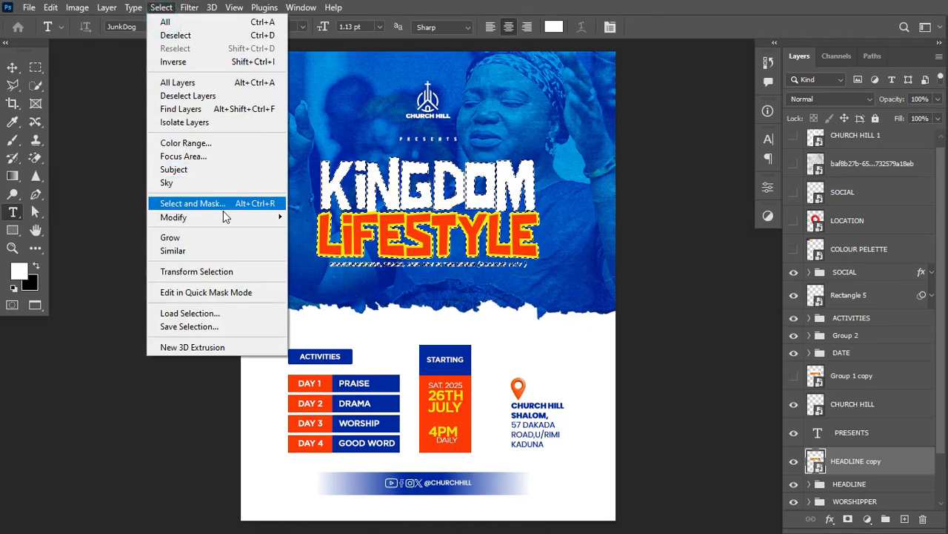
mouse_move(239, 222)
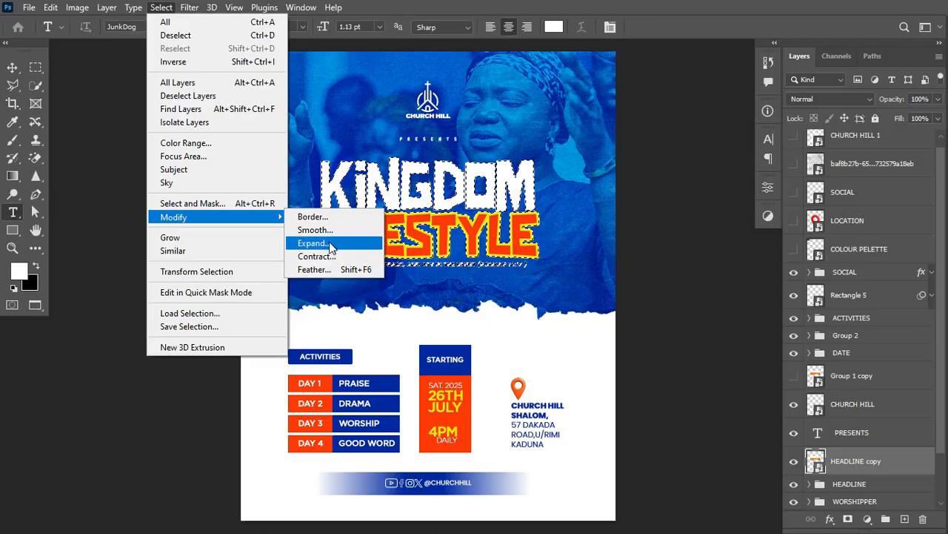
click(331, 248)
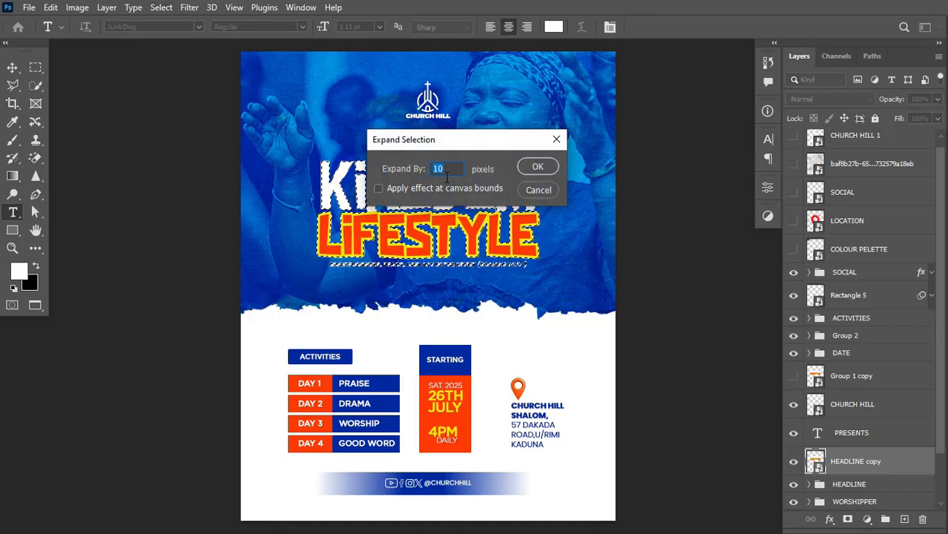
click(538, 169)
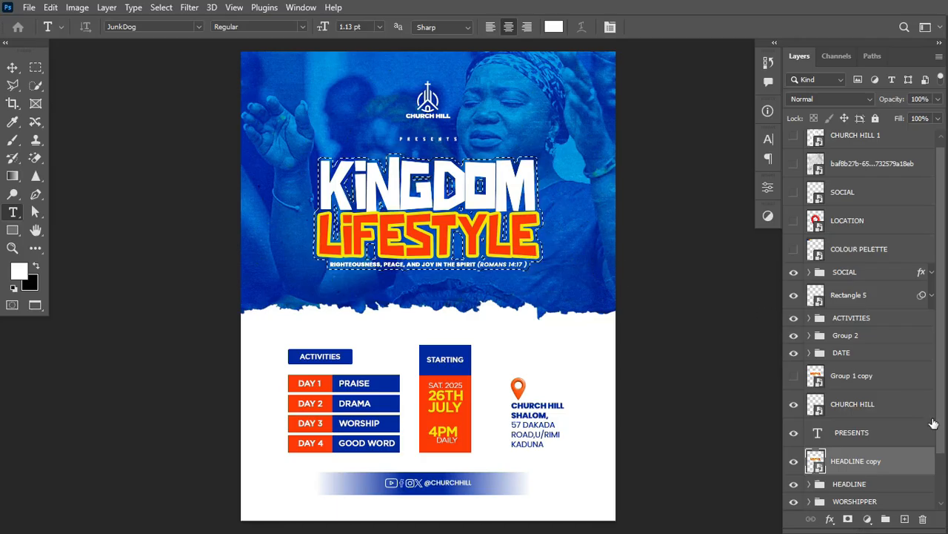
click(794, 461)
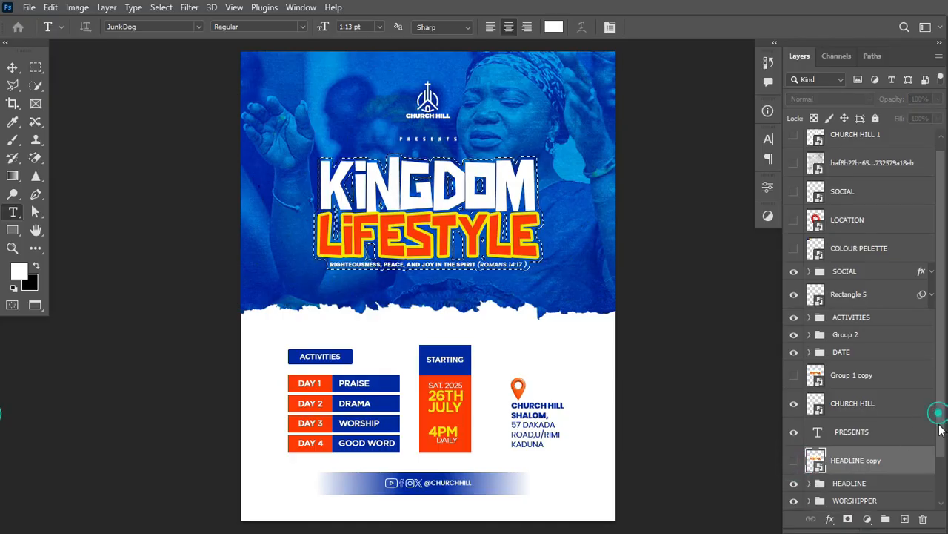
drag(942, 409, 946, 474)
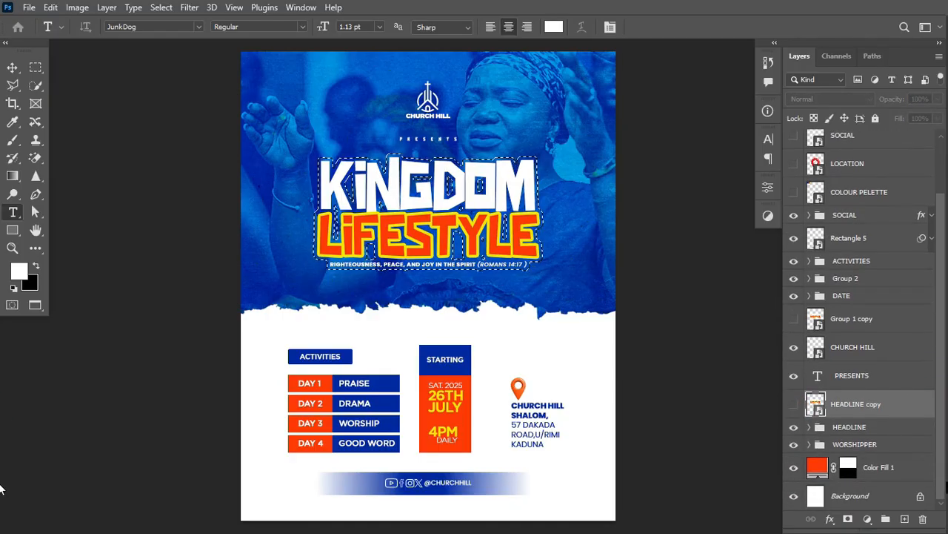
Add an inverted headline-shaped mask to the WORSHIPPER group, revealing an orange outline around KINGDOM LIFESTYLE.
click(810, 445)
click(808, 445)
click(845, 446)
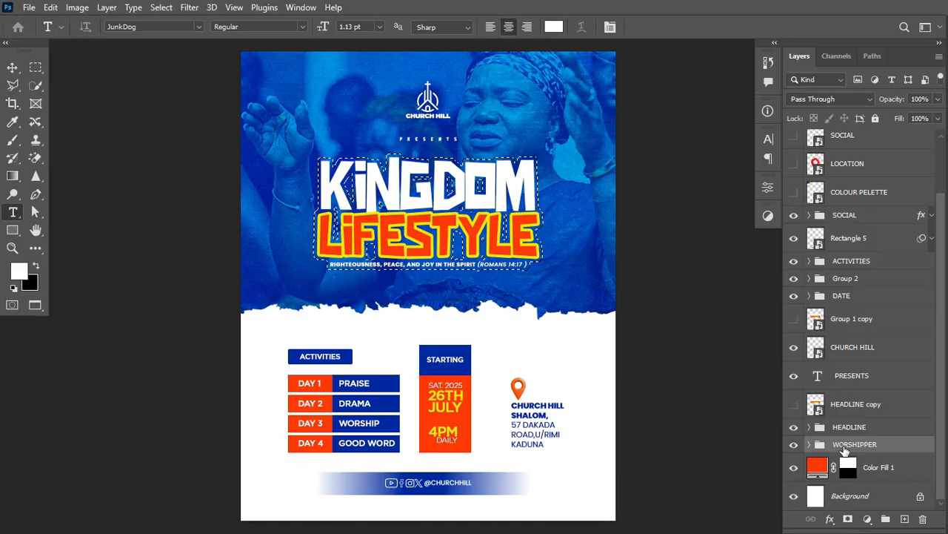
click(849, 519)
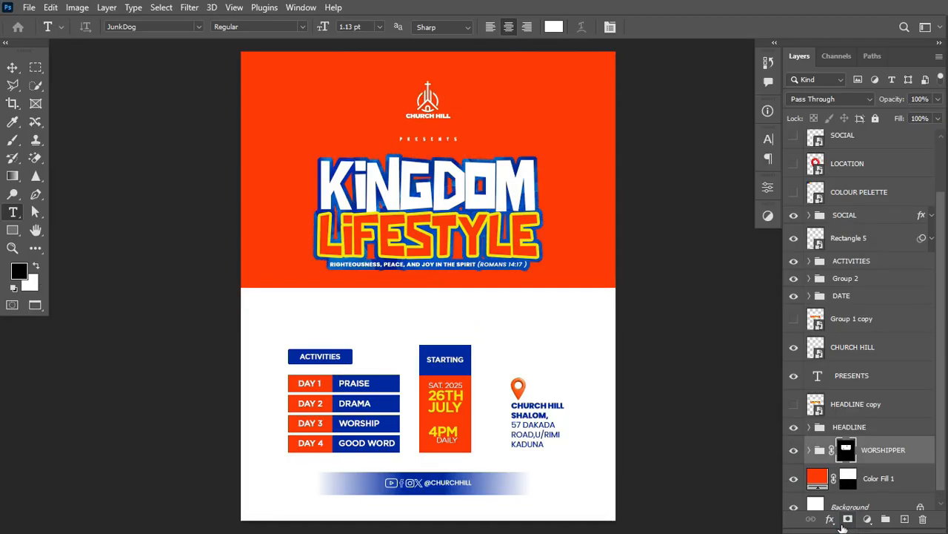
key(ctrl+i)
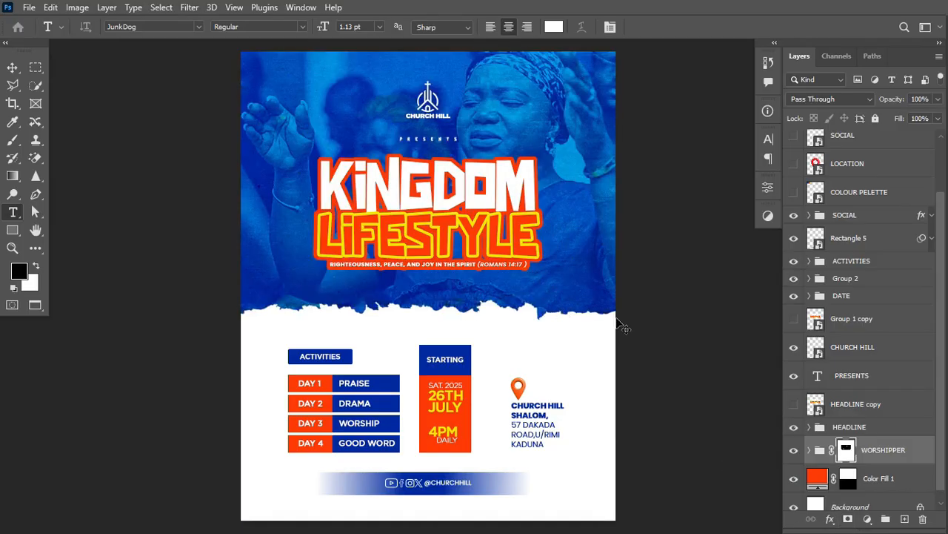
key(ctrl+i)
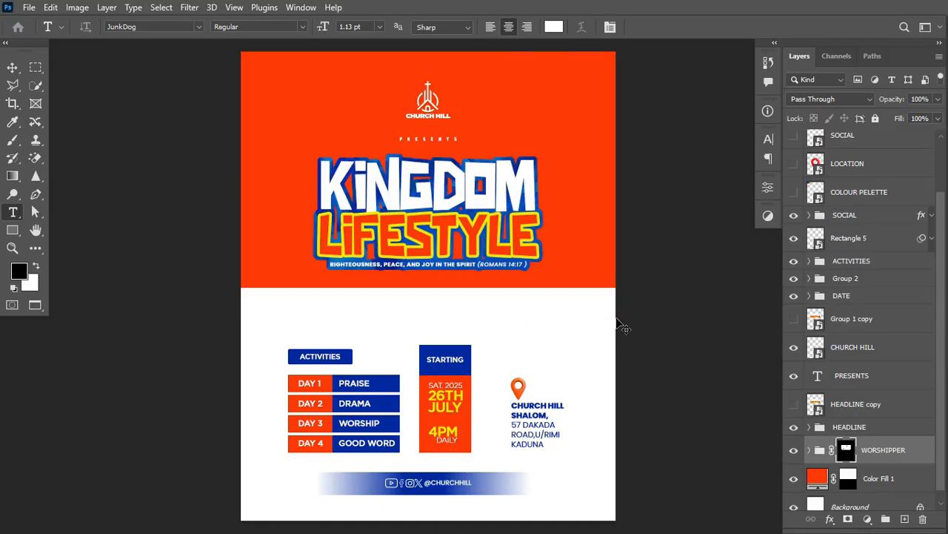
key(ctrl+z)
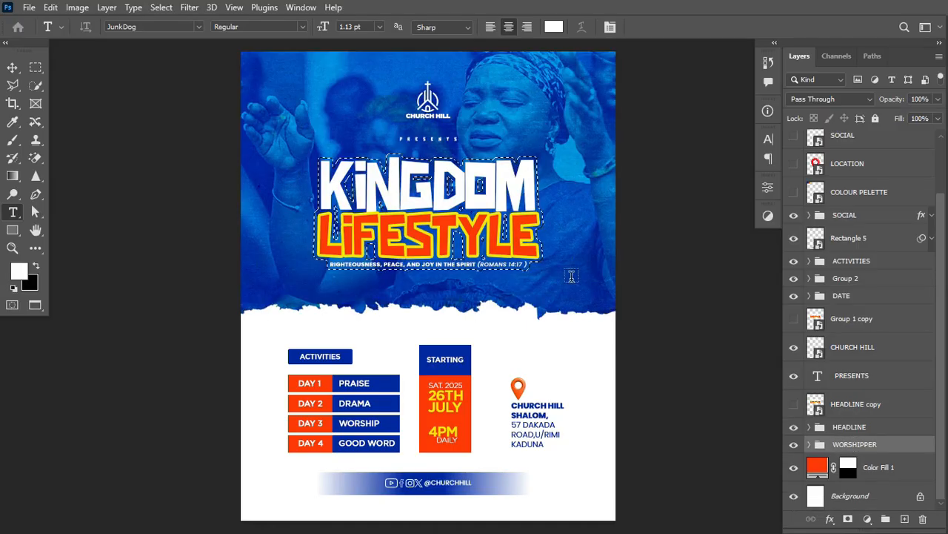
click(848, 520)
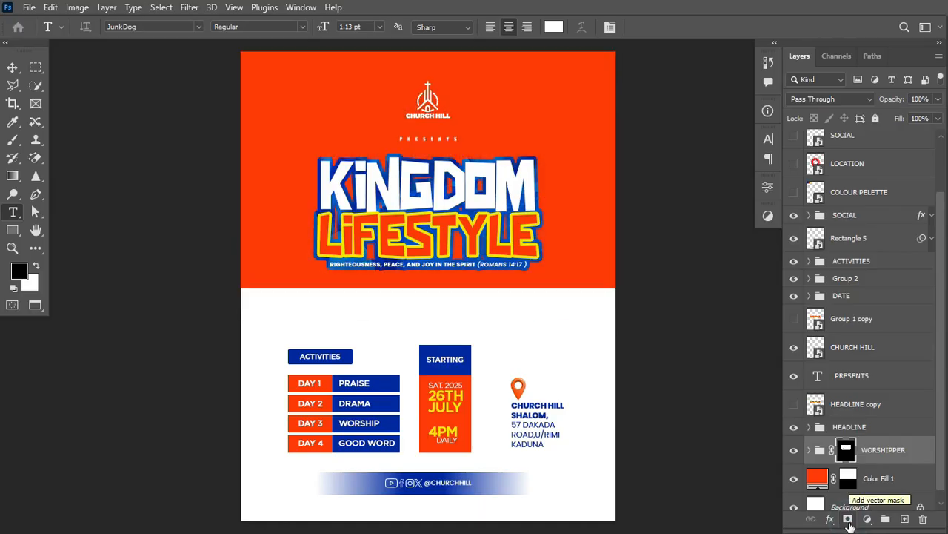
key(ctrl+i)
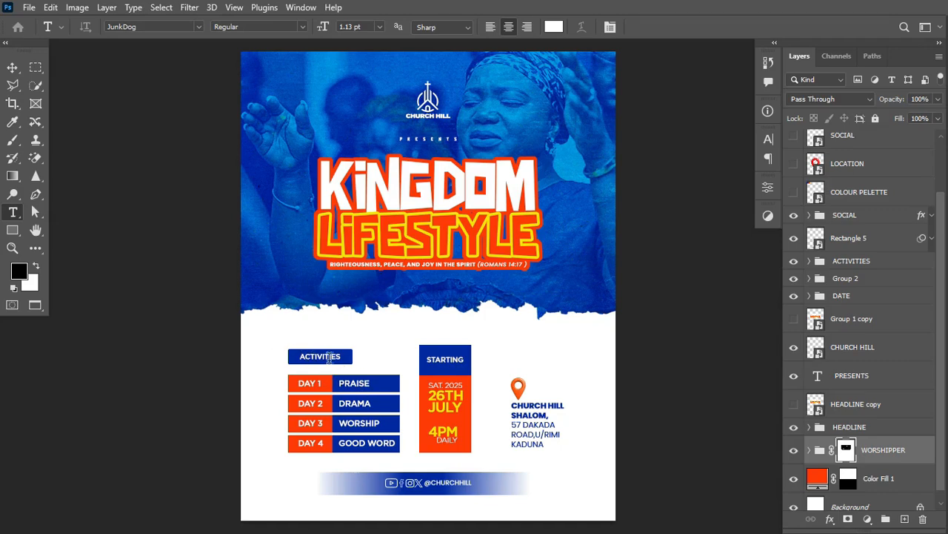
Draw a trial rectangle right of the STARTING box, cancel its blue fill, and delete it.
click(12, 231)
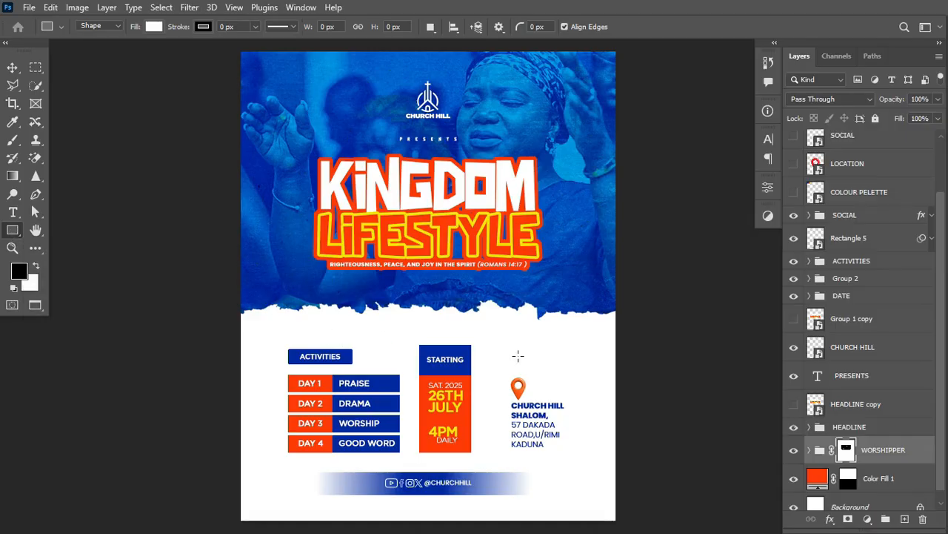
drag(522, 349, 602, 367)
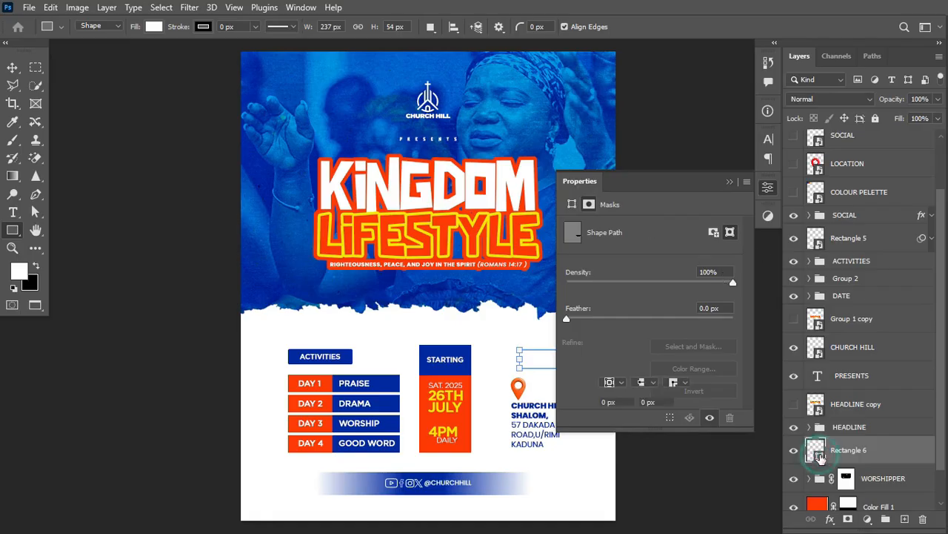
double_click(817, 452)
click(354, 353)
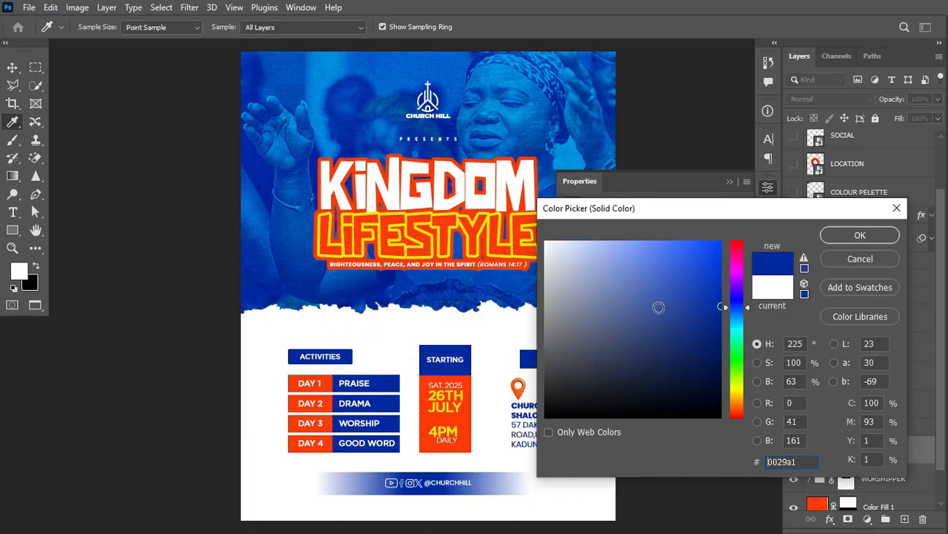
scroll(425, 336, right, 3)
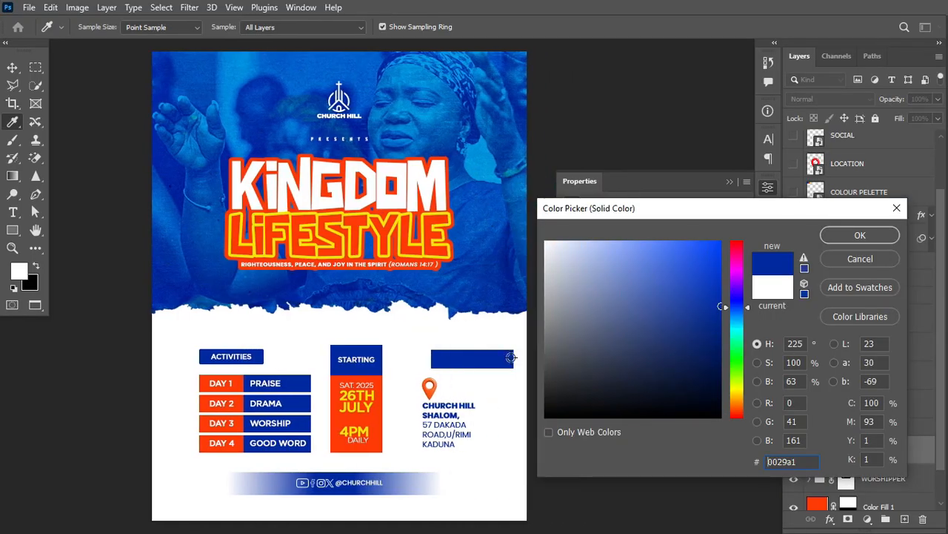
click(860, 258)
key(Delete)
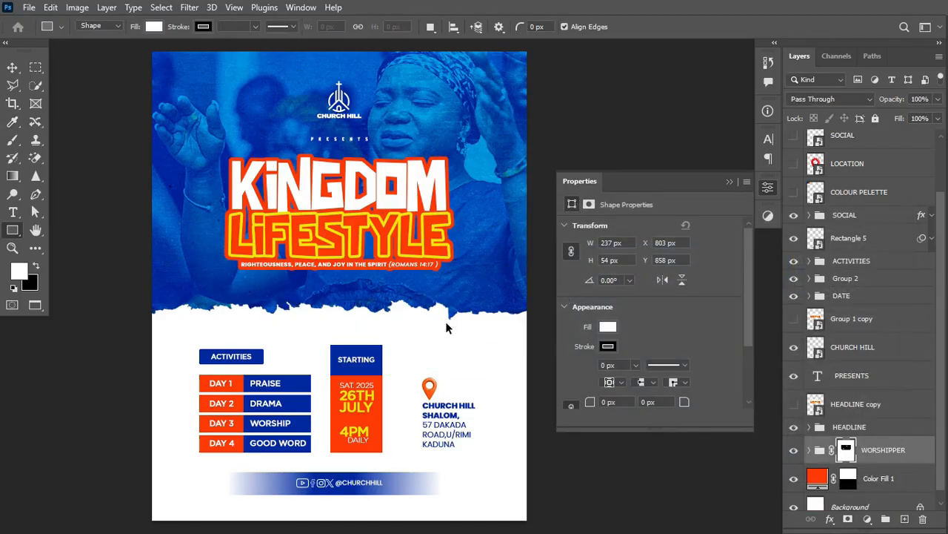
Redraw the rectangle as a 223 × 50 px bar above the location details.
scroll(446, 324, left, 3)
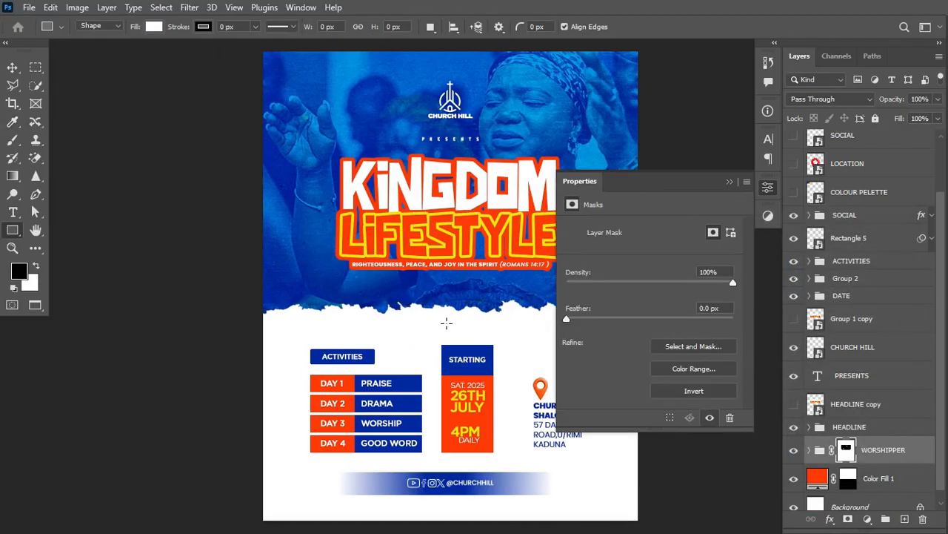
click(730, 181)
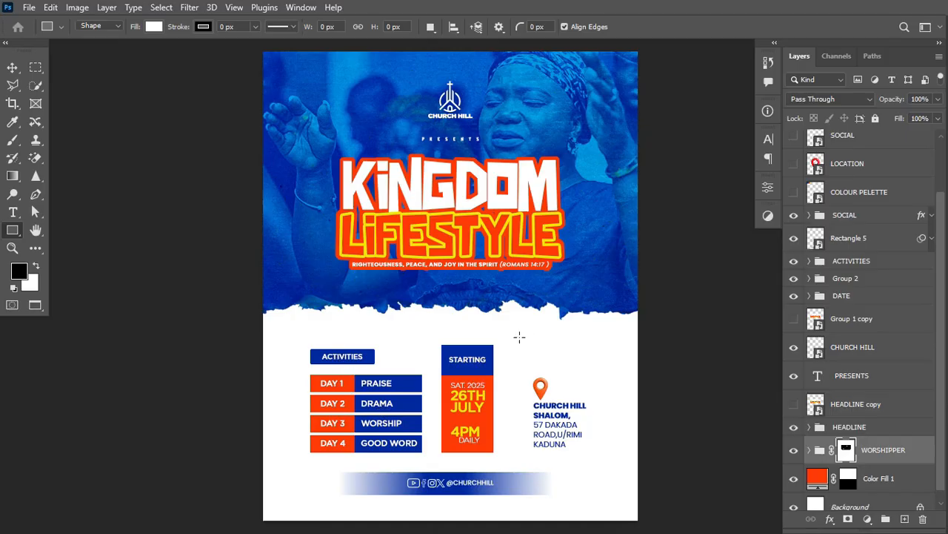
drag(513, 337, 589, 354)
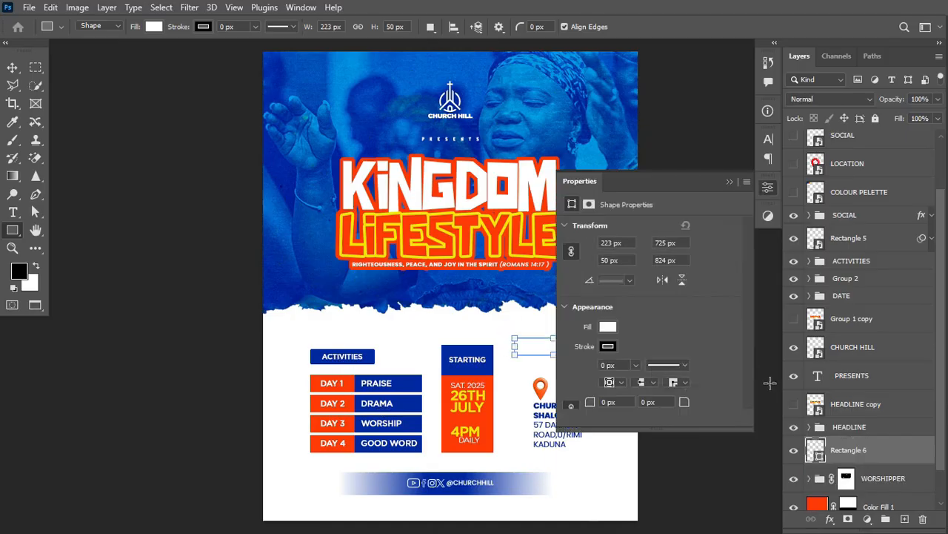
Fill Rectangle 6 with the orange sampled from the DAY 1 box.
key(x)
double_click(818, 454)
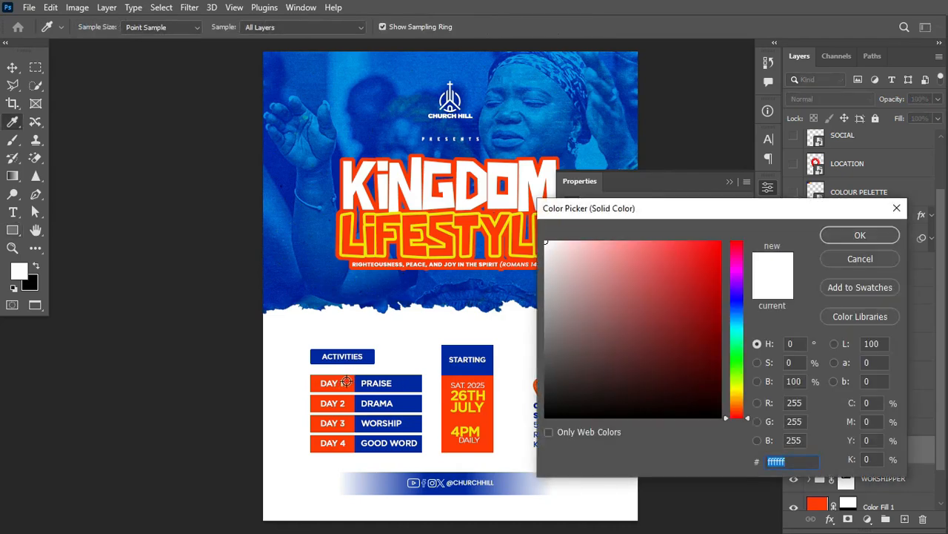
click(346, 381)
click(860, 235)
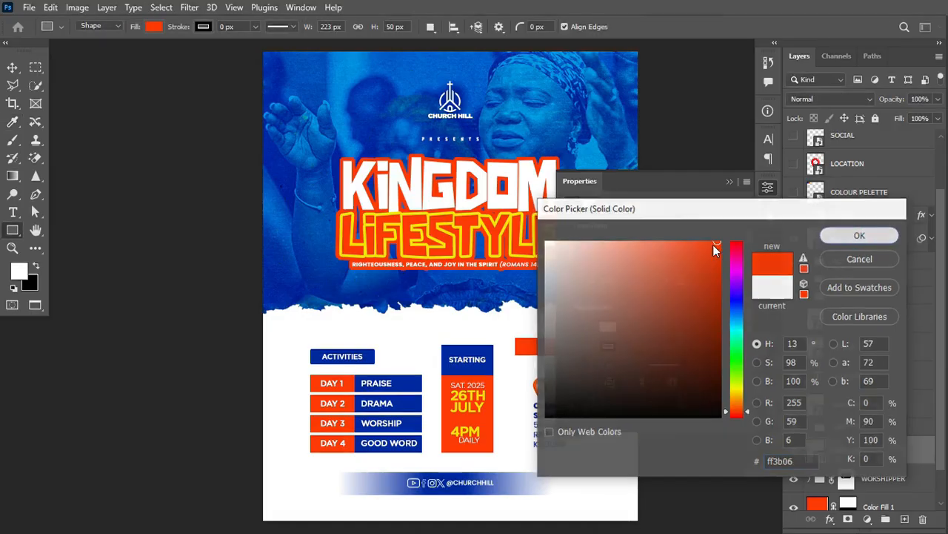
click(729, 181)
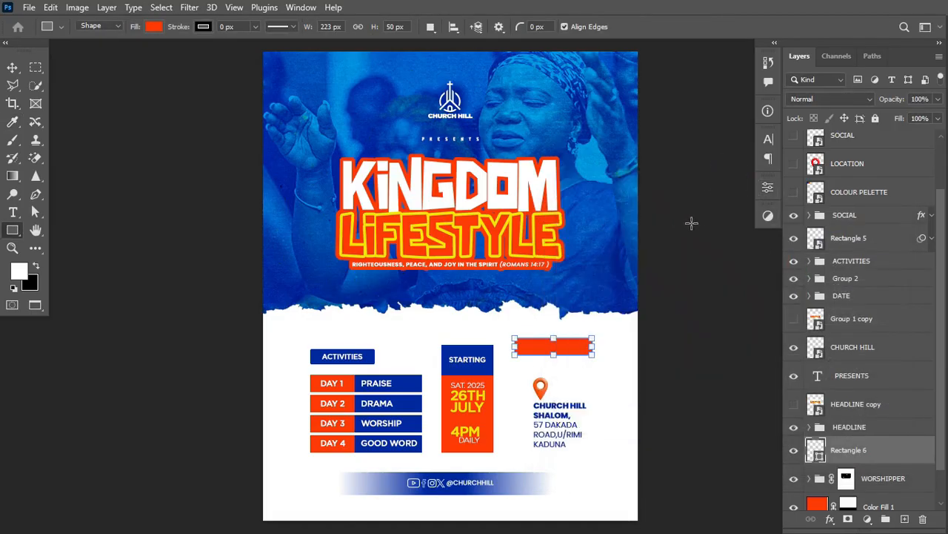
Duplicate the orange rectangle and narrow the copy to about 75 px wide.
key(ctrl+j)
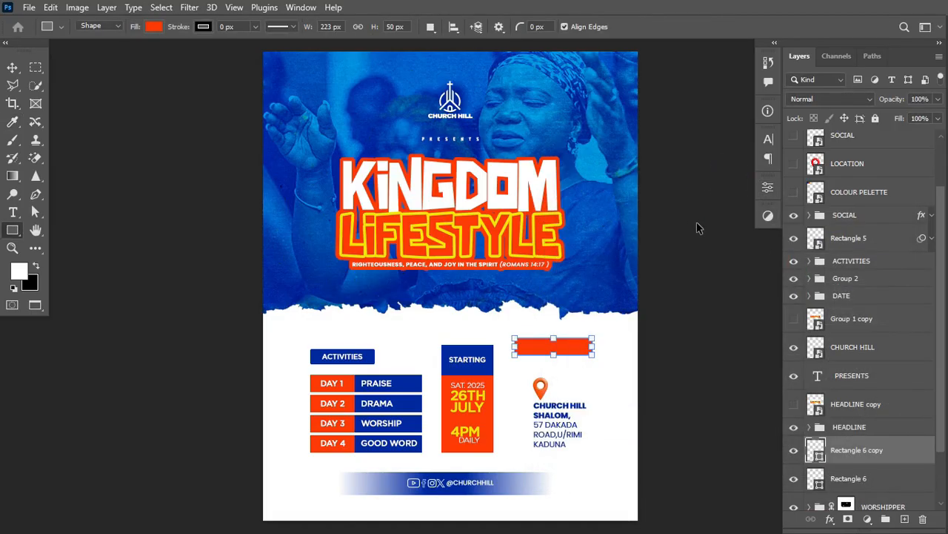
key(ctrl+t)
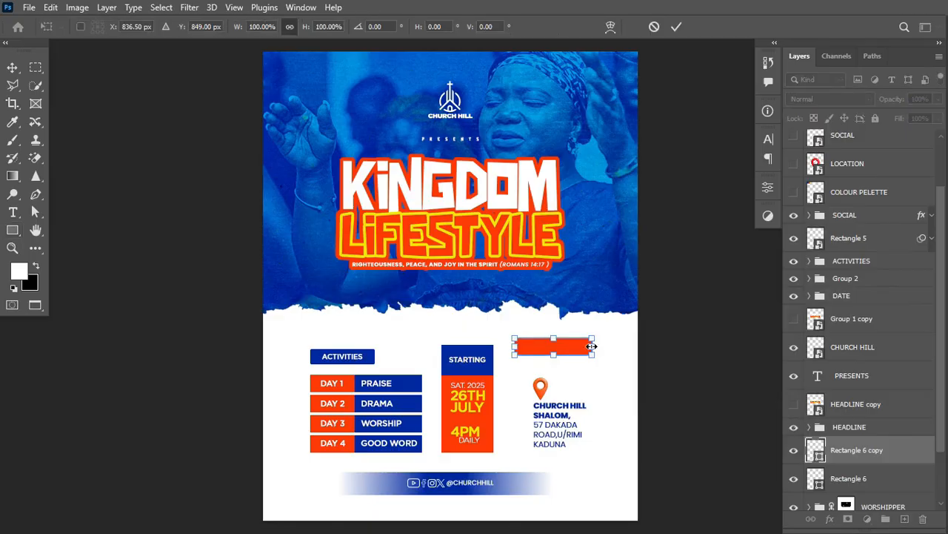
drag(592, 346, 543, 346)
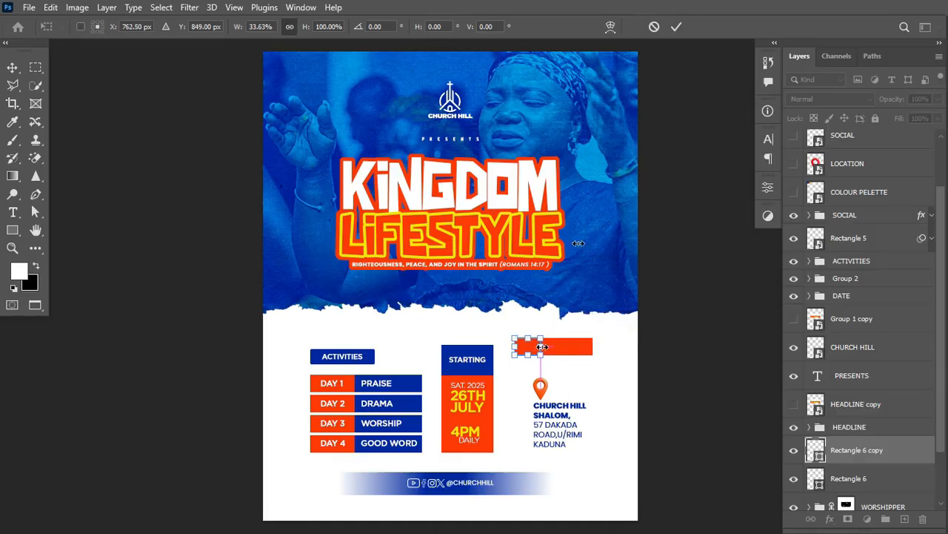
click(676, 26)
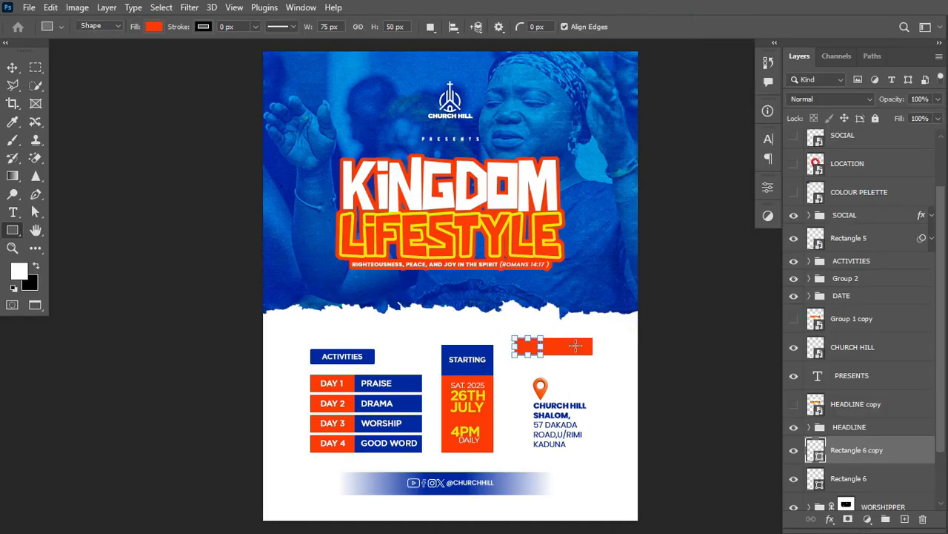
Recolour the original full-width rectangle with the PRAISE bar's blue, 0029a1.
key(v)
click(576, 346)
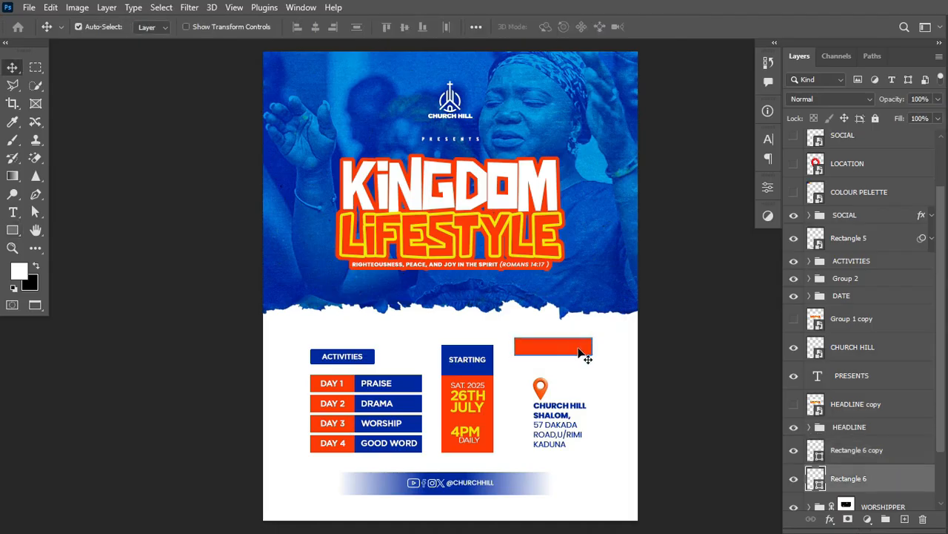
double_click(817, 482)
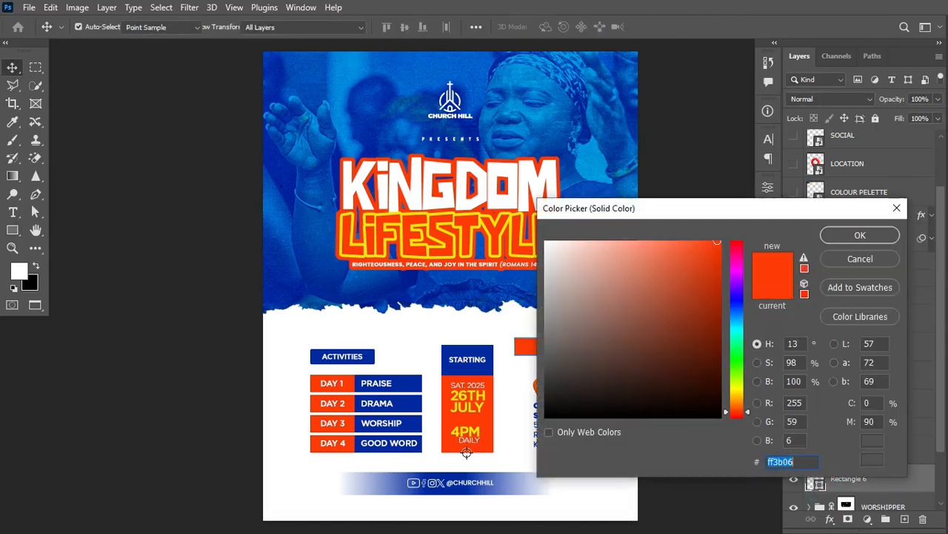
click(403, 384)
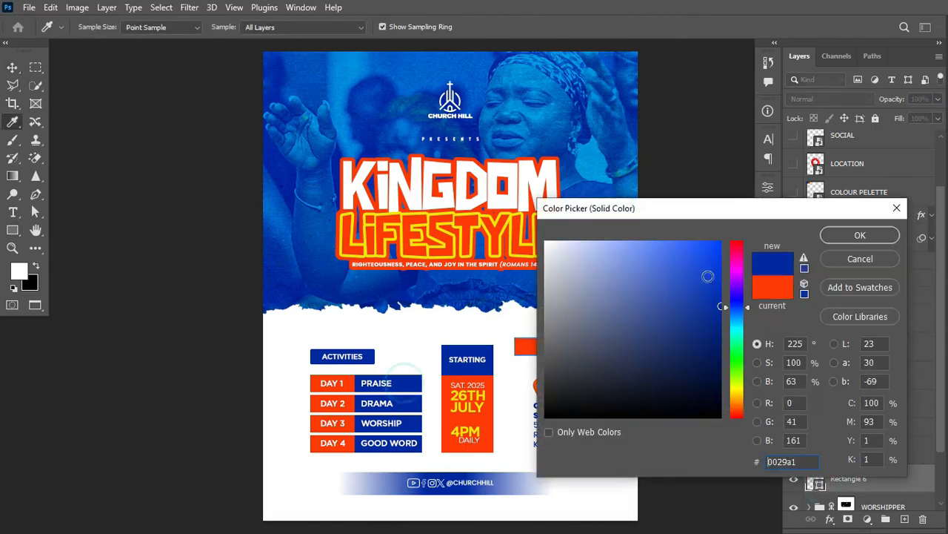
click(852, 235)
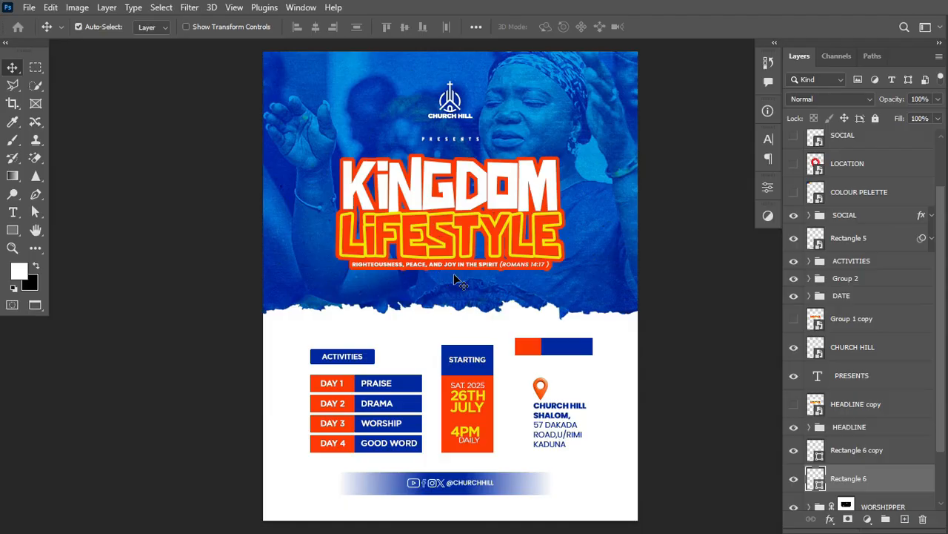
Commit the 26TH JULY, SAT. 2025, activities list and ACTIVITIES heading text layers.
key(t)
click(472, 395)
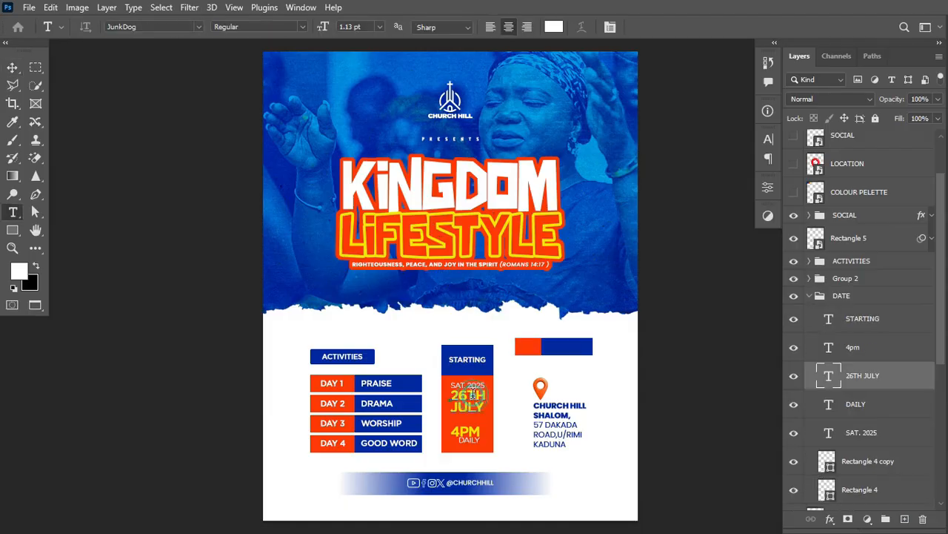
key(ctrl+Return)
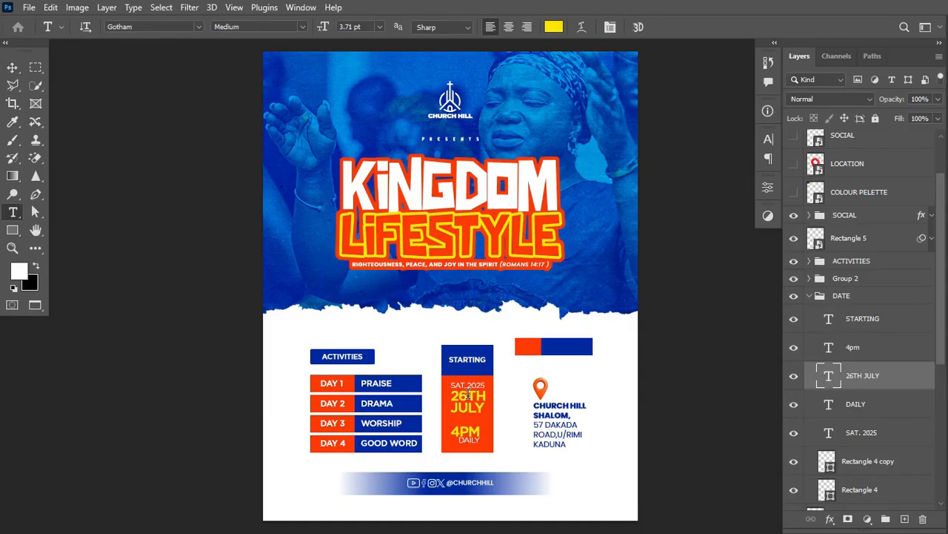
click(471, 384)
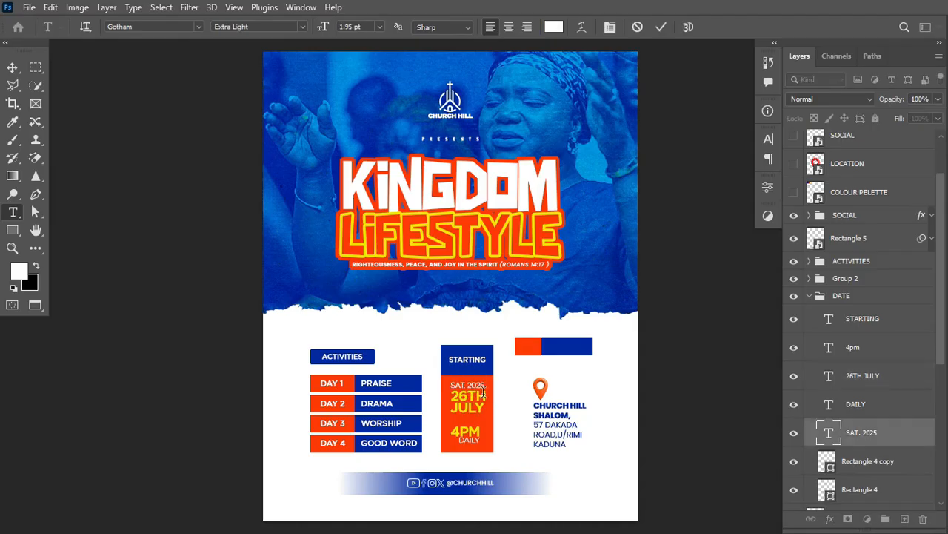
key(ctrl+Return)
click(385, 378)
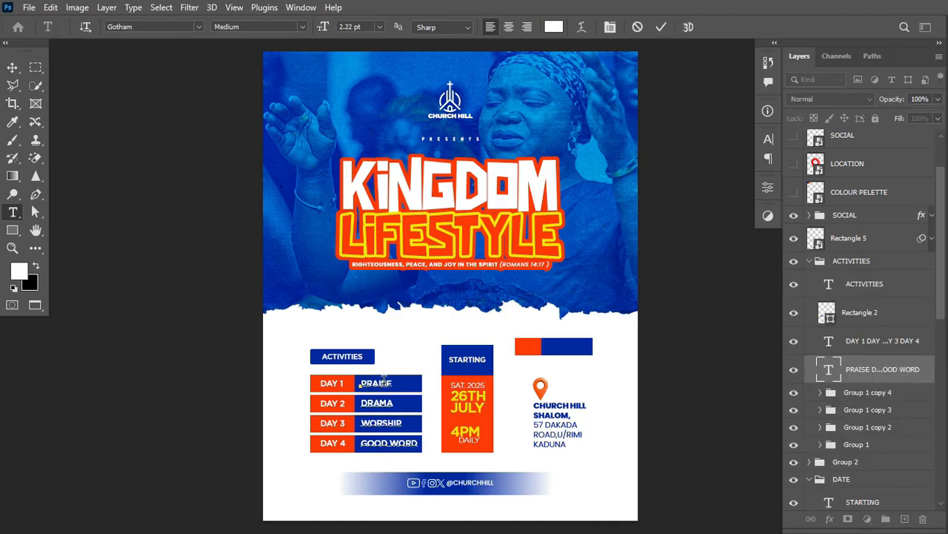
key(ctrl+Return)
click(354, 356)
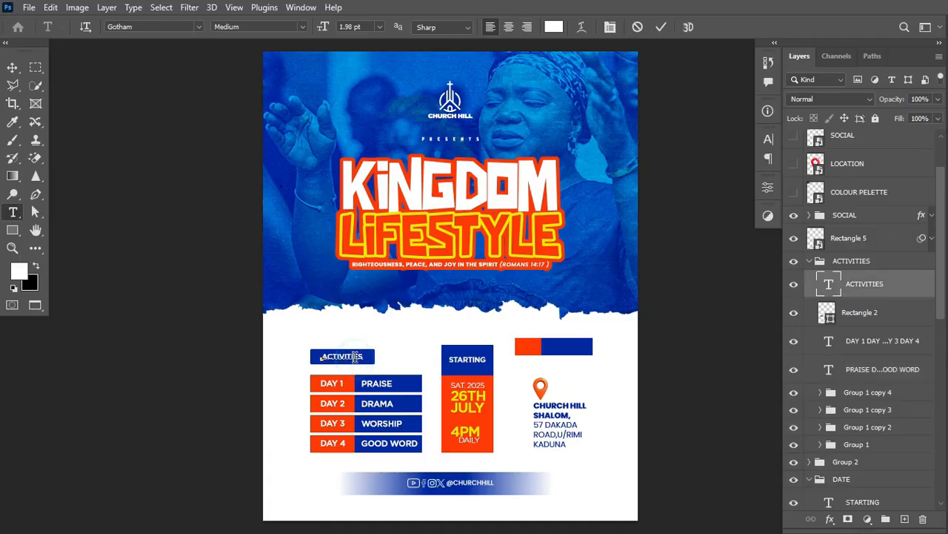
key(ctrl+Return)
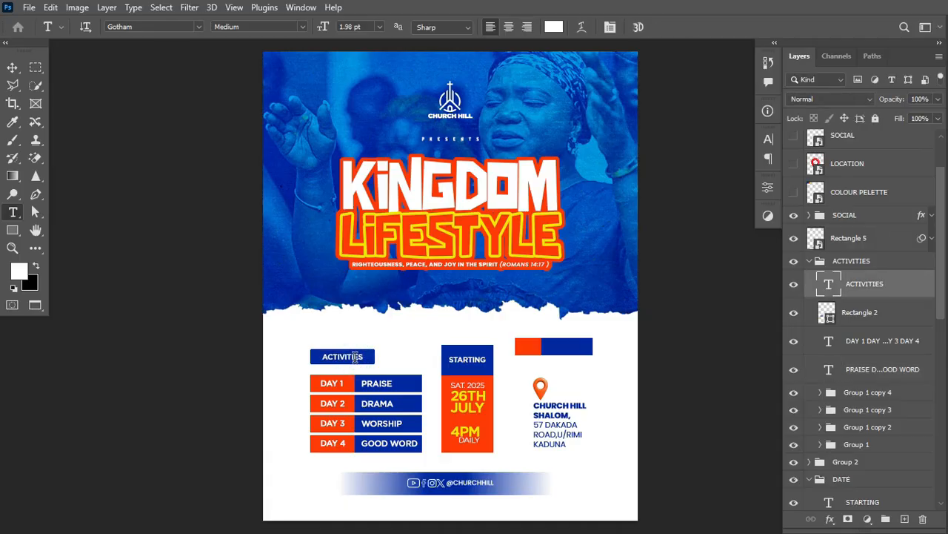
Commit the church address text and select the orange-and-blue bar above it.
click(563, 417)
key(ctrl+Return)
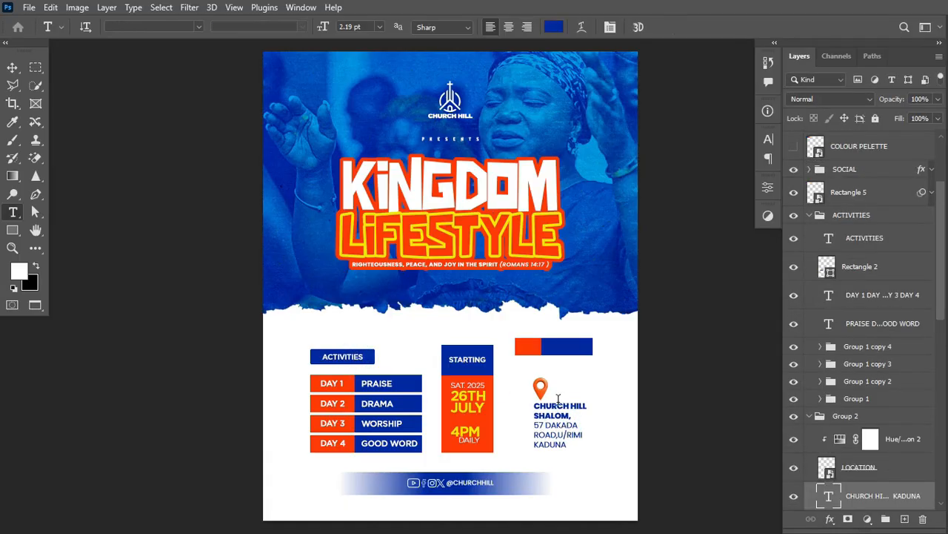
click(11, 68)
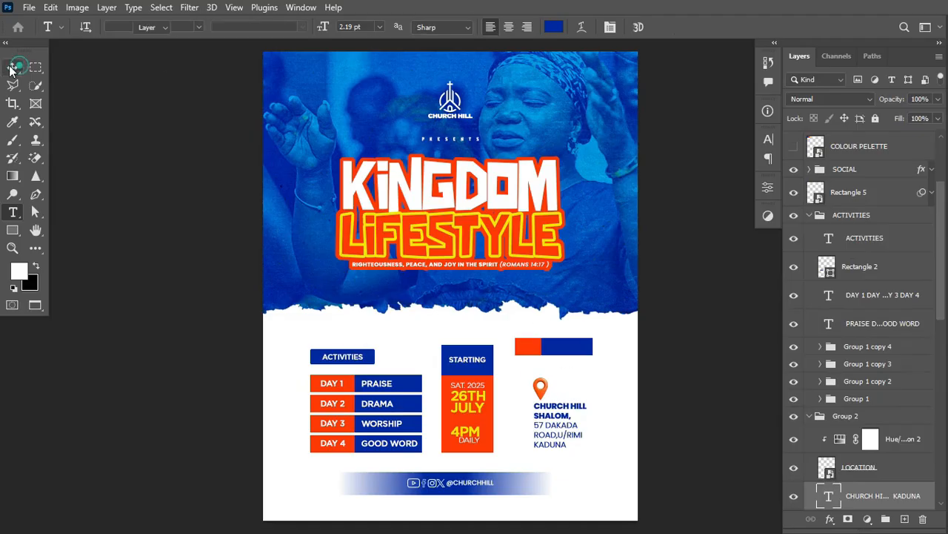
click(561, 343)
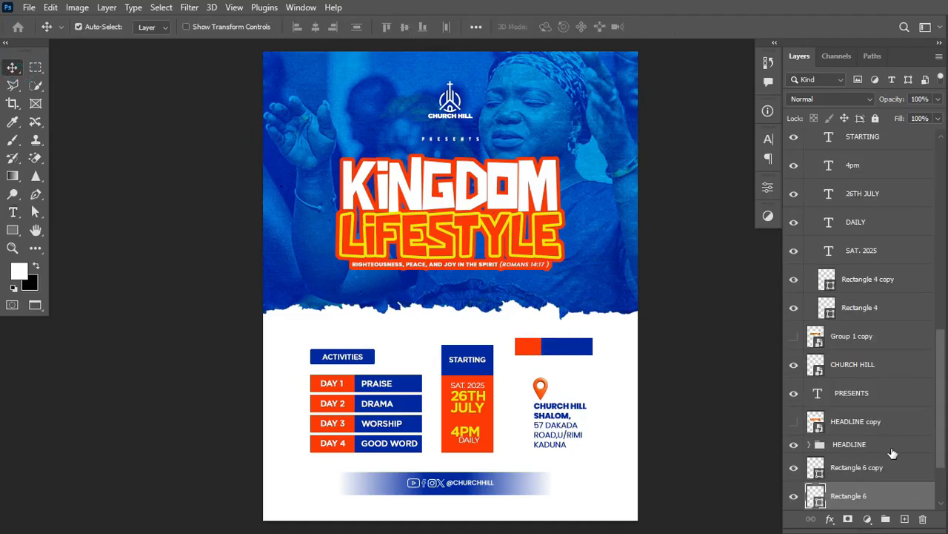
Delete Rectangle 6 and its copy, then draw a new bar above the address filled with sampled blue.
shift+click(847, 477)
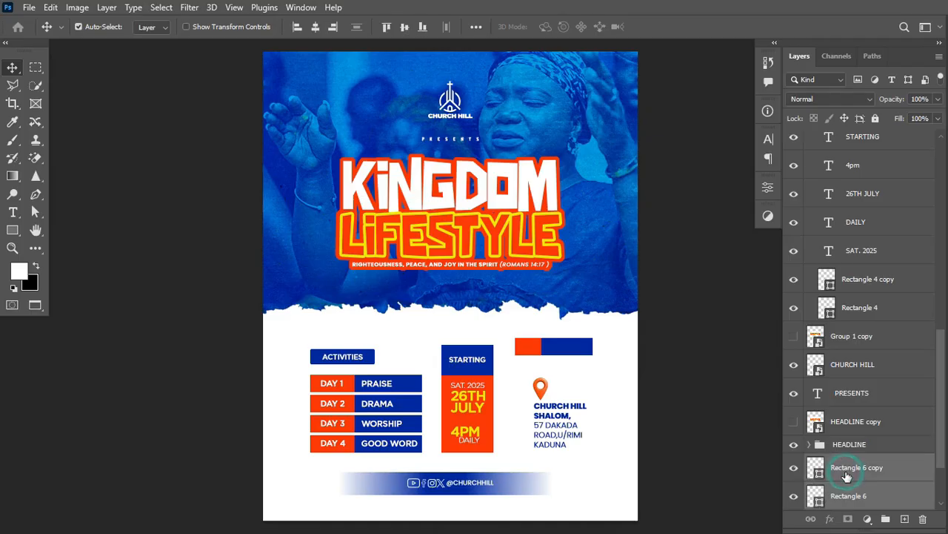
key(Delete)
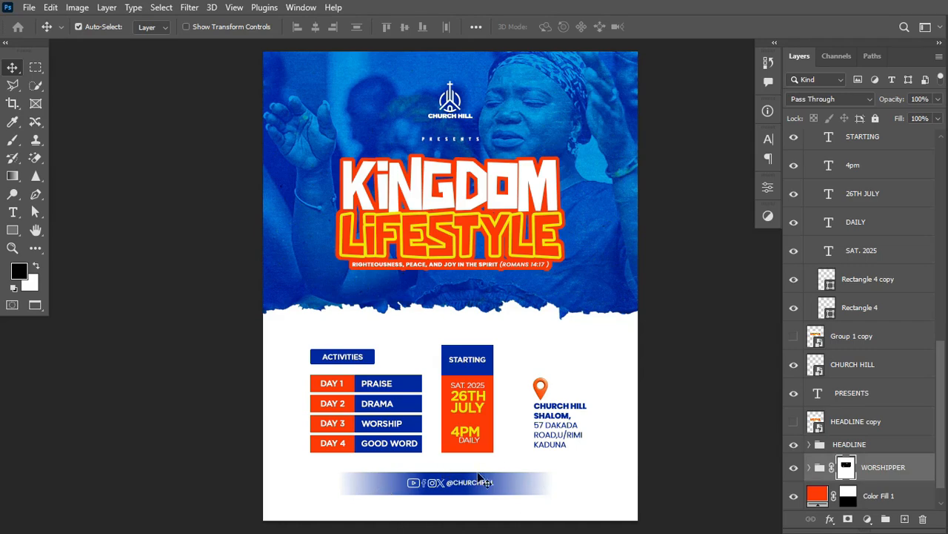
click(13, 229)
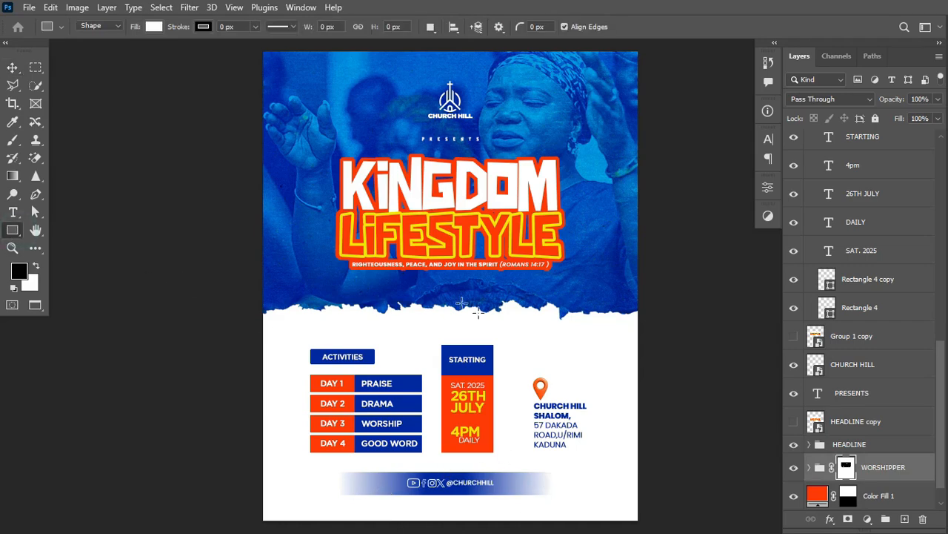
mouse_move(520, 335)
mouse_down()
mouse_move(626, 367)
mouse_move(597, 354)
mouse_up()
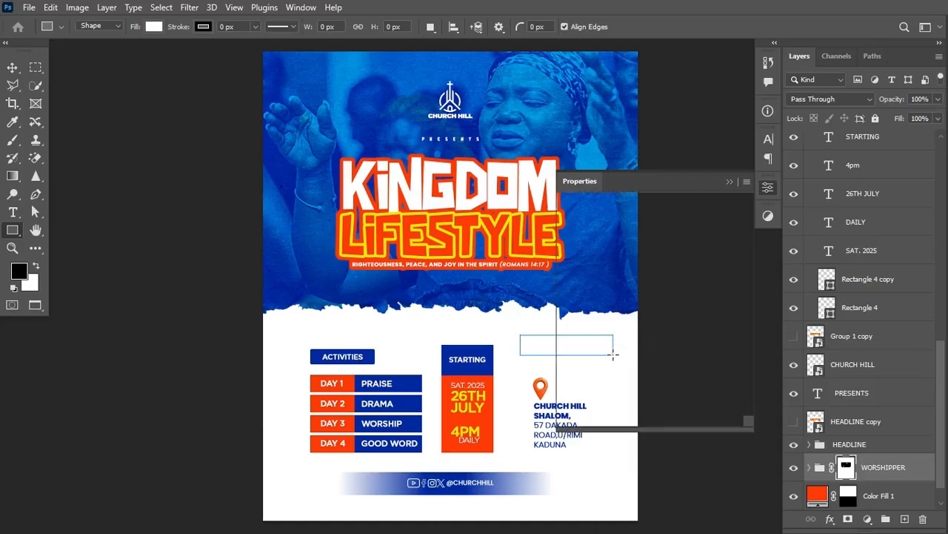
key(x)
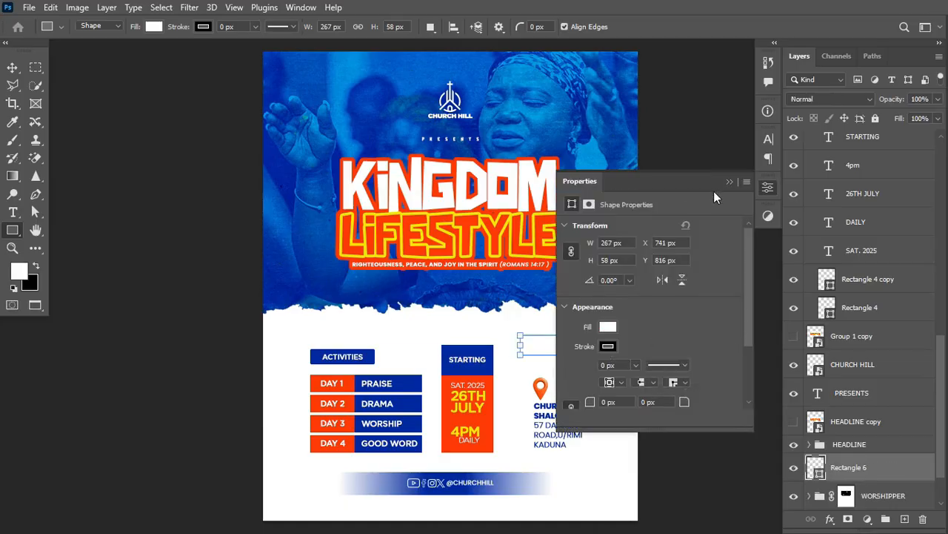
double_click(816, 468)
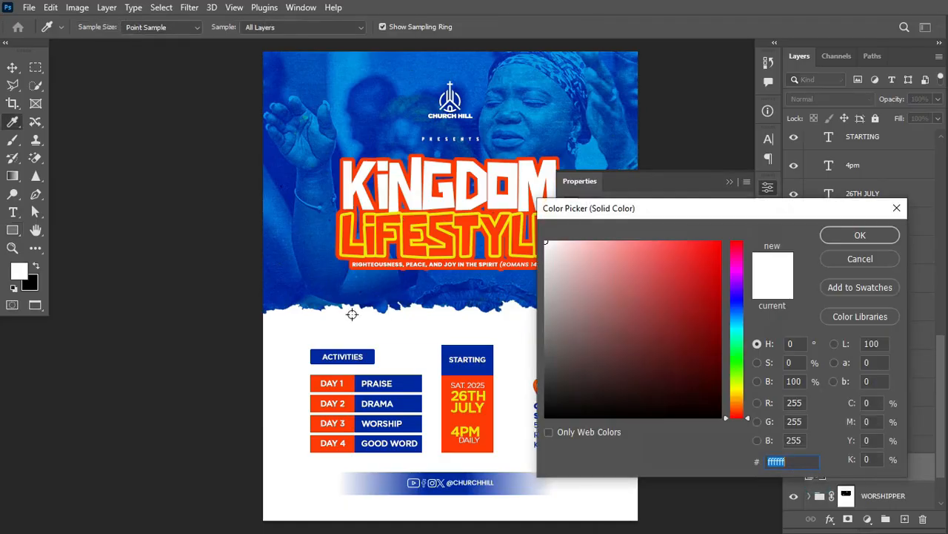
click(449, 364)
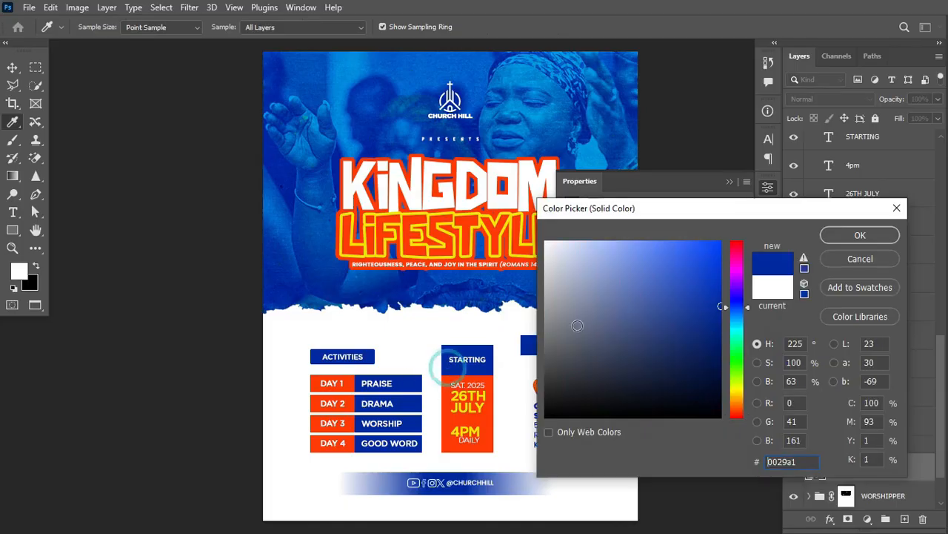
click(859, 235)
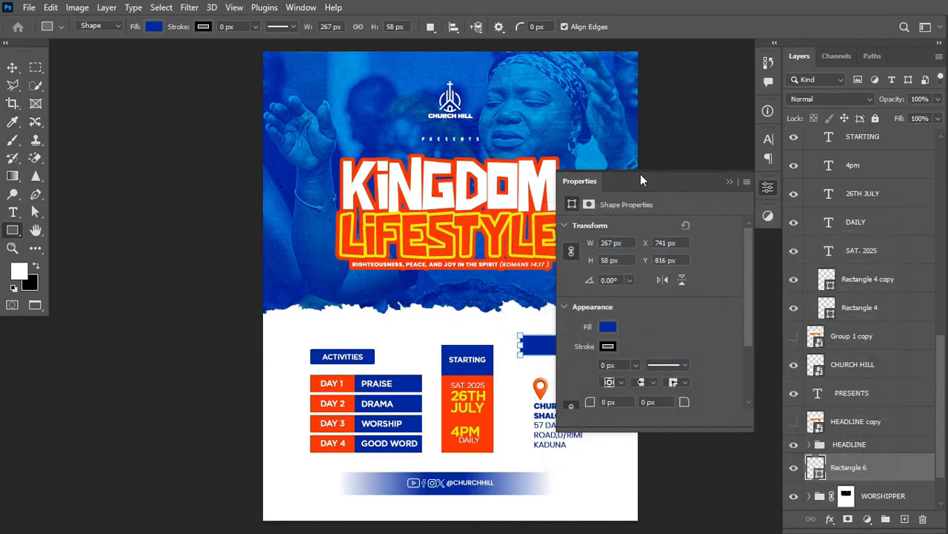
click(729, 183)
Apply a 110 px Motion Blur smart filter to the new blue bar.
click(190, 8)
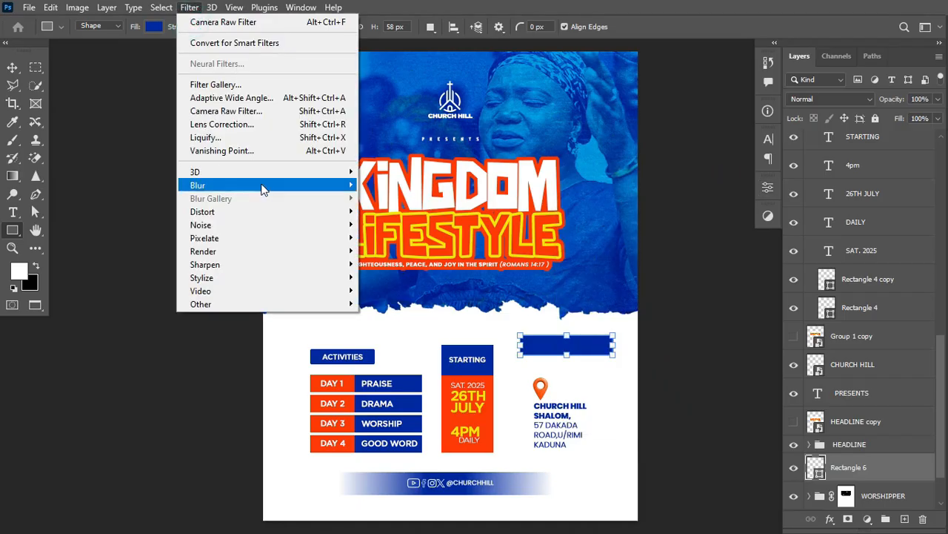
mouse_move(267, 190)
click(393, 264)
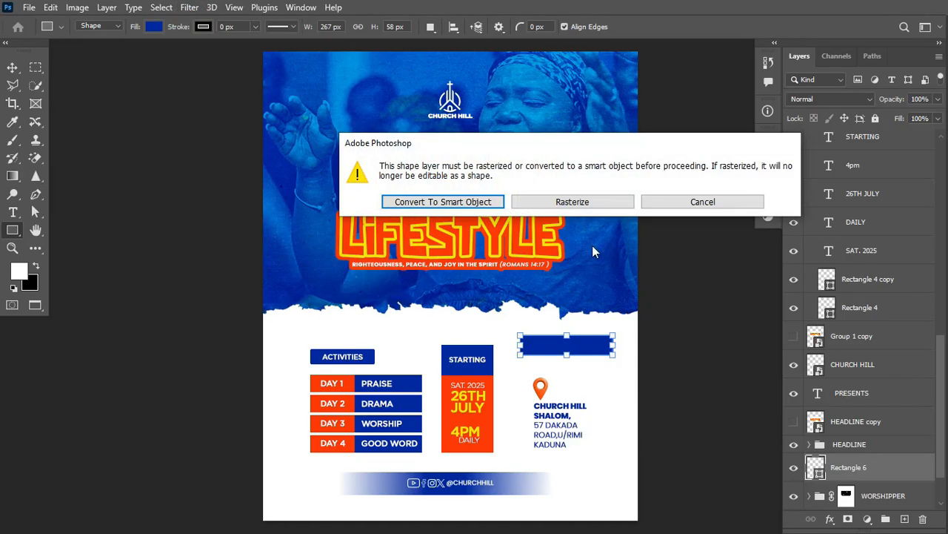
click(483, 200)
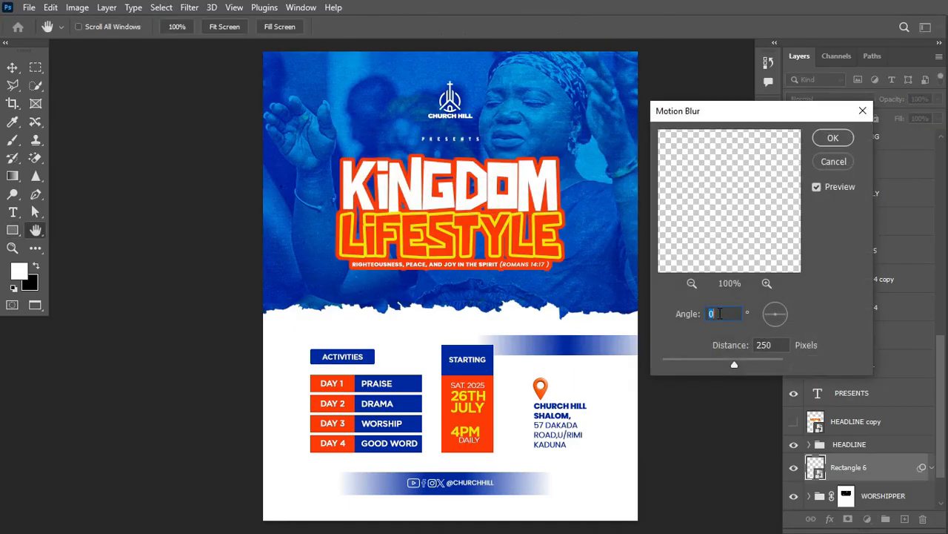
drag(734, 366, 714, 359)
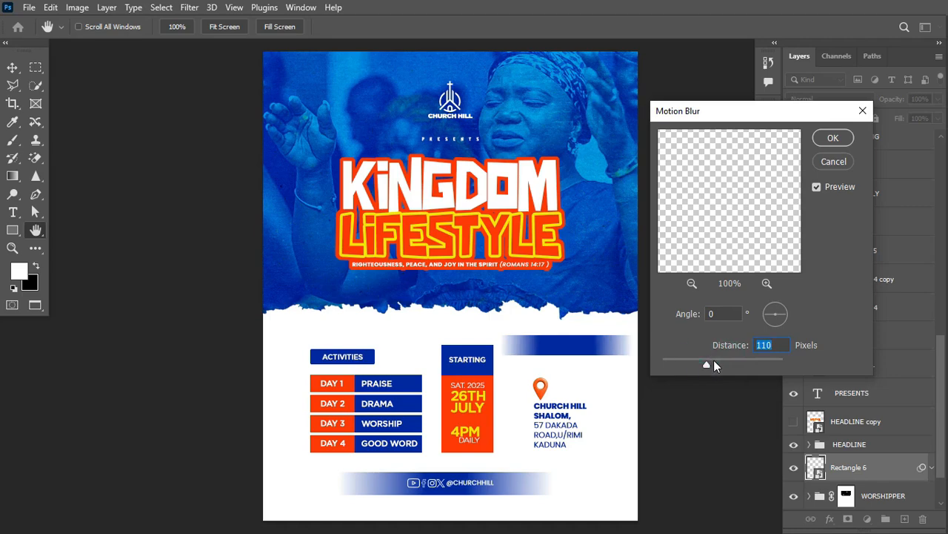
click(833, 138)
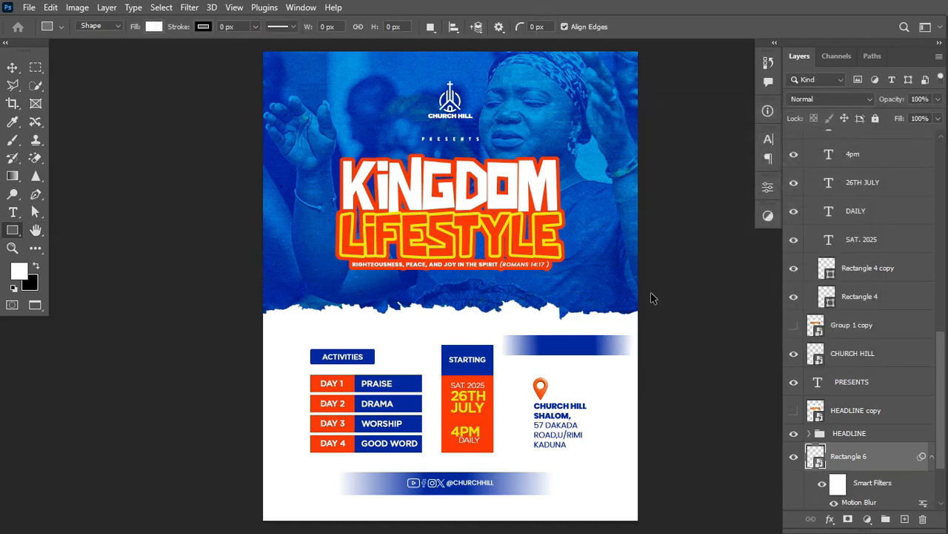
Try moving the blurred bar over the social strip, cancel, then delete the bar.
key(ctrl+t)
drag(571, 359, 460, 499)
drag(462, 491, 460, 488)
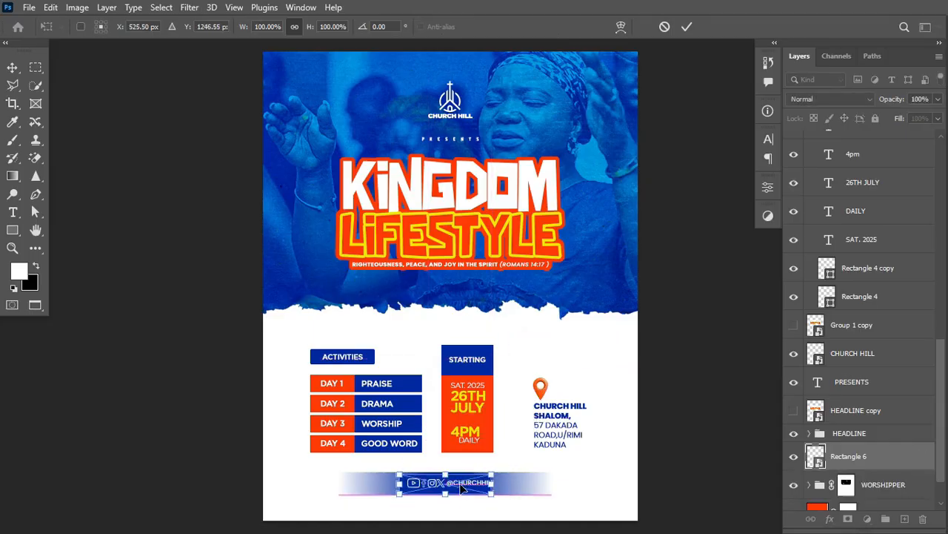
key(Escape)
key(Delete)
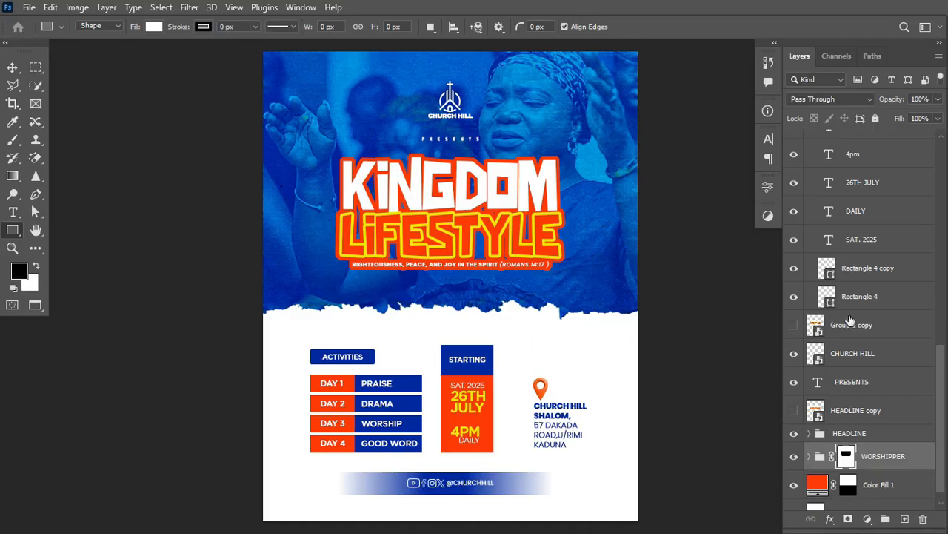
Collapse Group 2 and delete the hidden Group 1 copy and HEADLINE copy layers.
drag(945, 374, 946, 300)
click(810, 297)
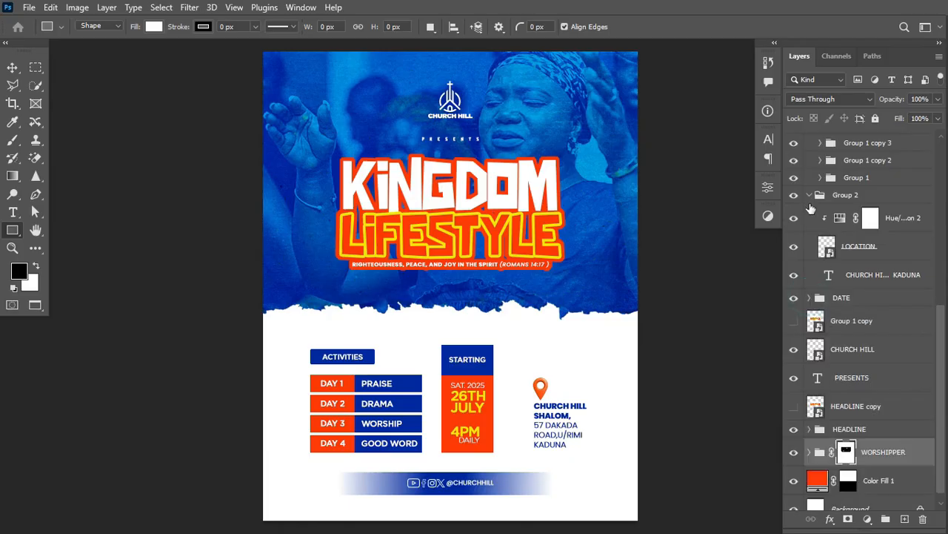
click(810, 195)
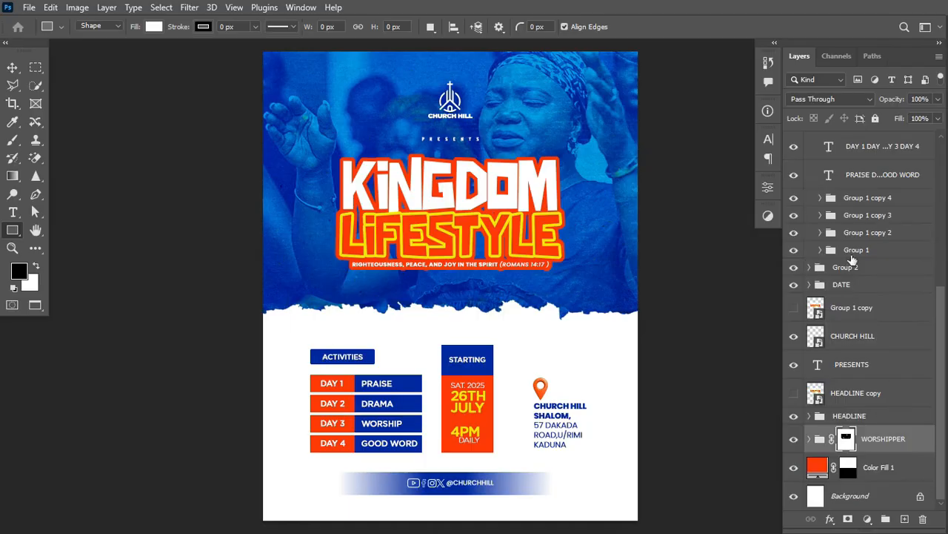
scroll(941, 315, up, 2)
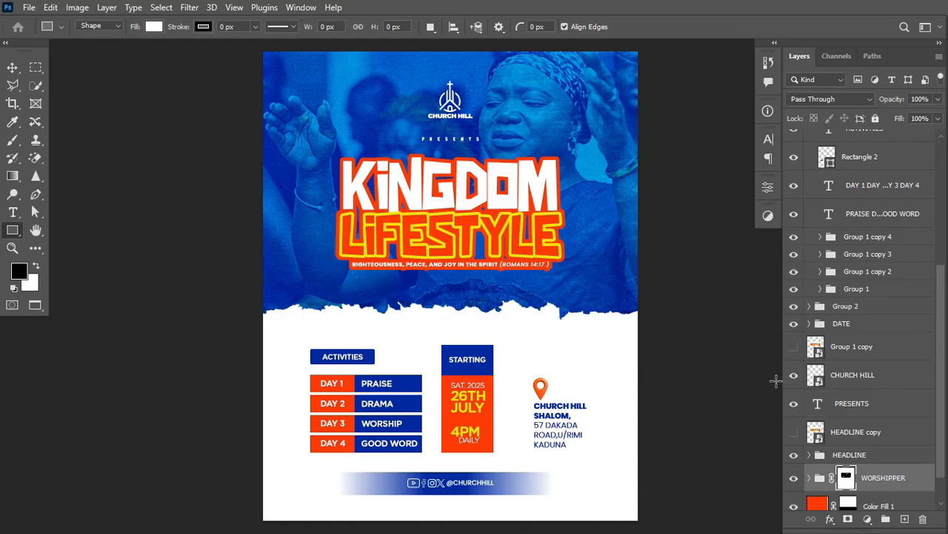
click(871, 353)
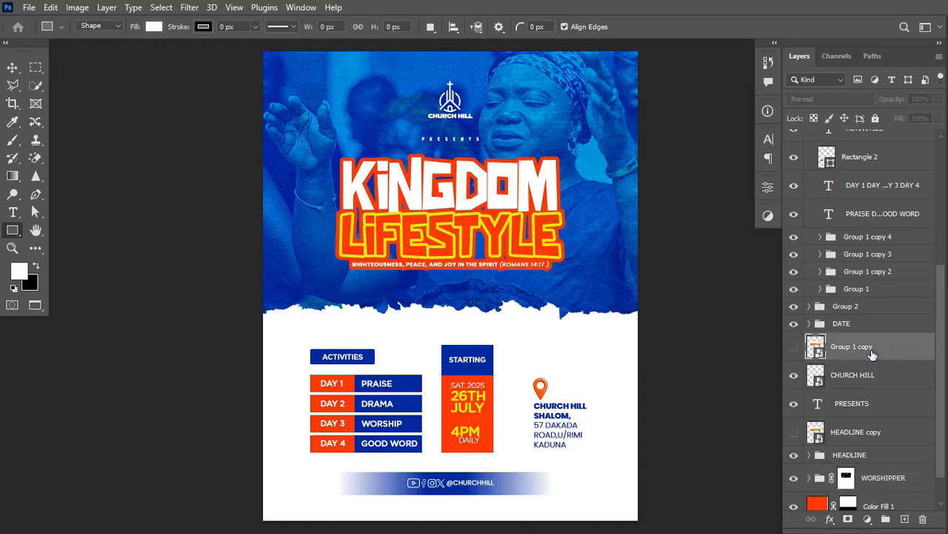
key(Delete)
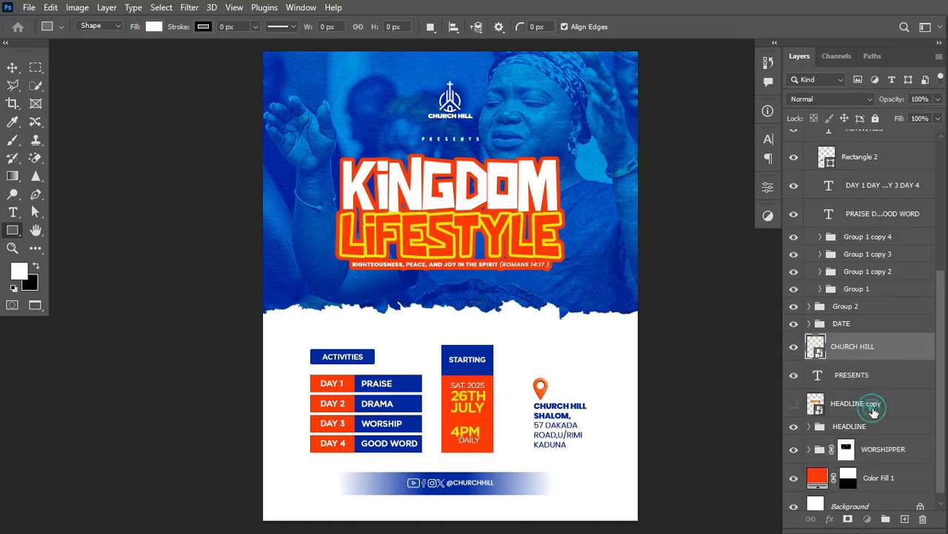
click(873, 408)
key(Delete)
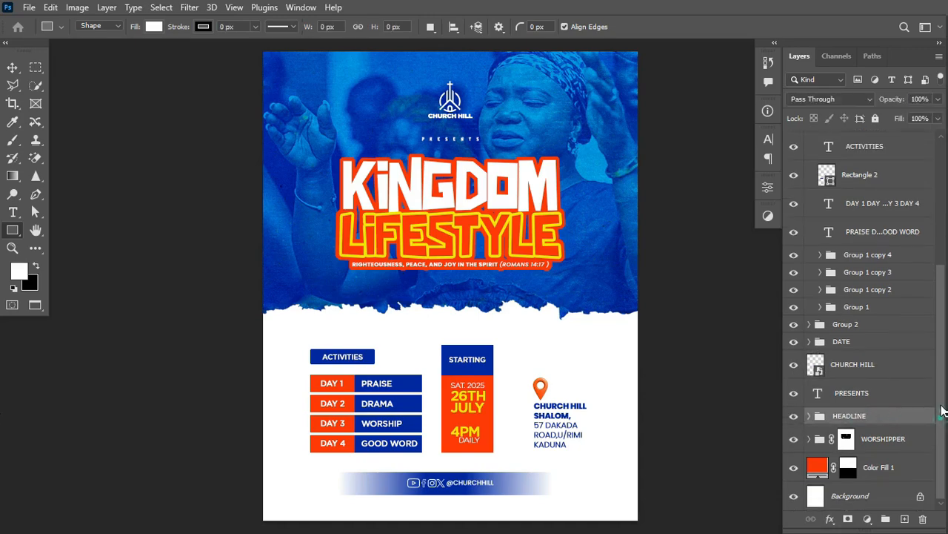
Collapse the ACTIVITIES group and turn on the COLOUR PELETTE layer's visibility.
drag(946, 370, 947, 346)
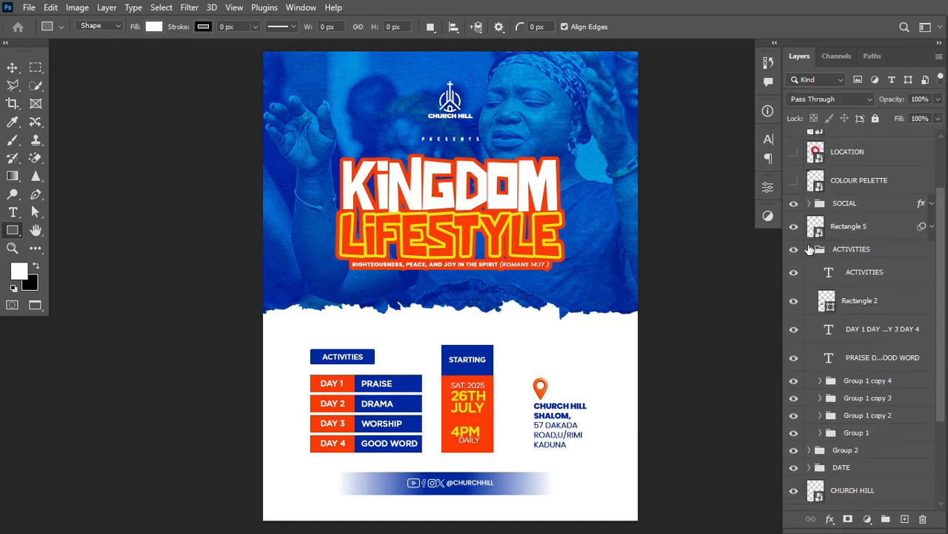
click(809, 250)
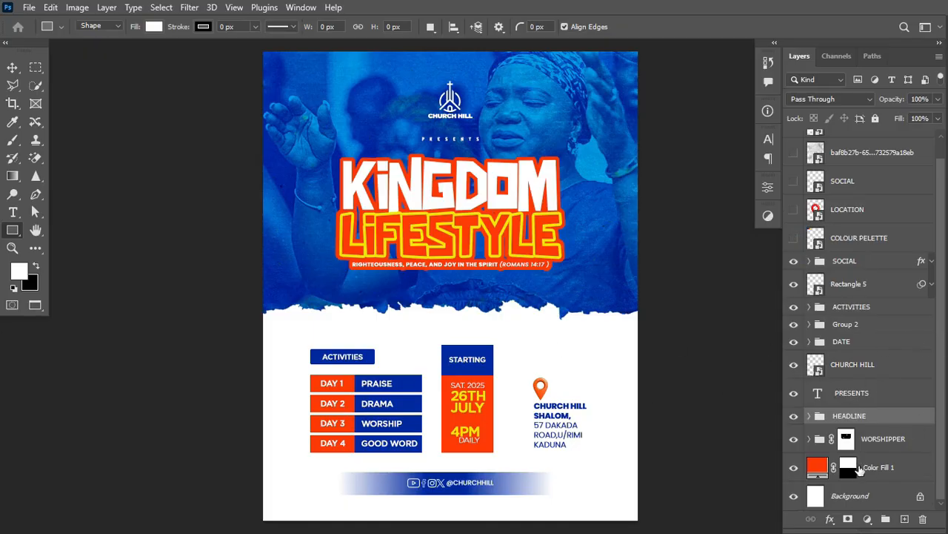
drag(942, 389, 945, 349)
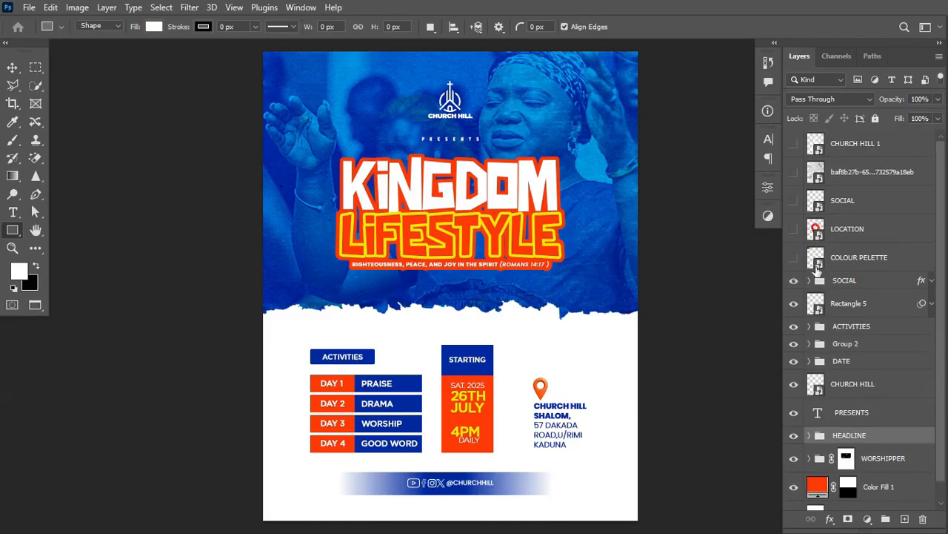
click(790, 258)
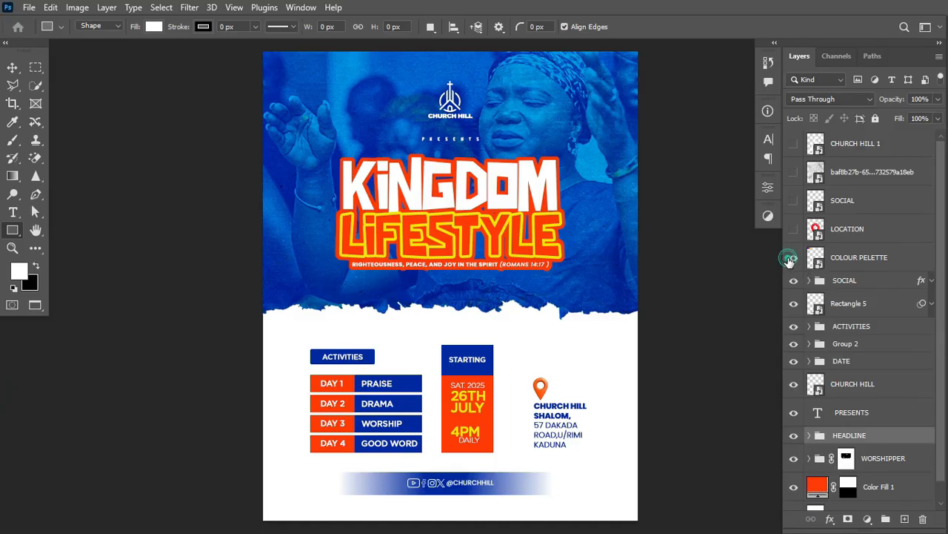
Delete the COLOUR PELETTE layer and make the large red LOCATION pin visible.
click(869, 258)
key(Delete)
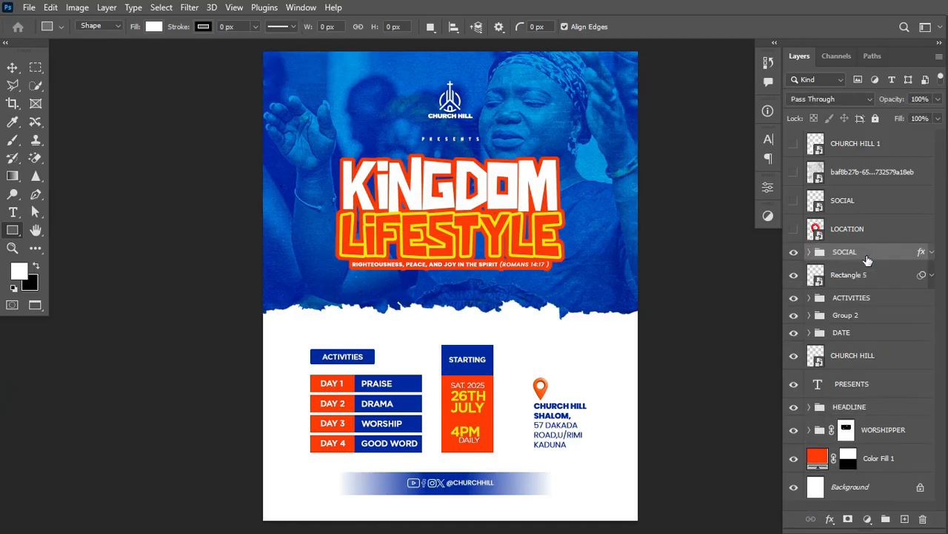
click(794, 228)
click(794, 228)
click(881, 234)
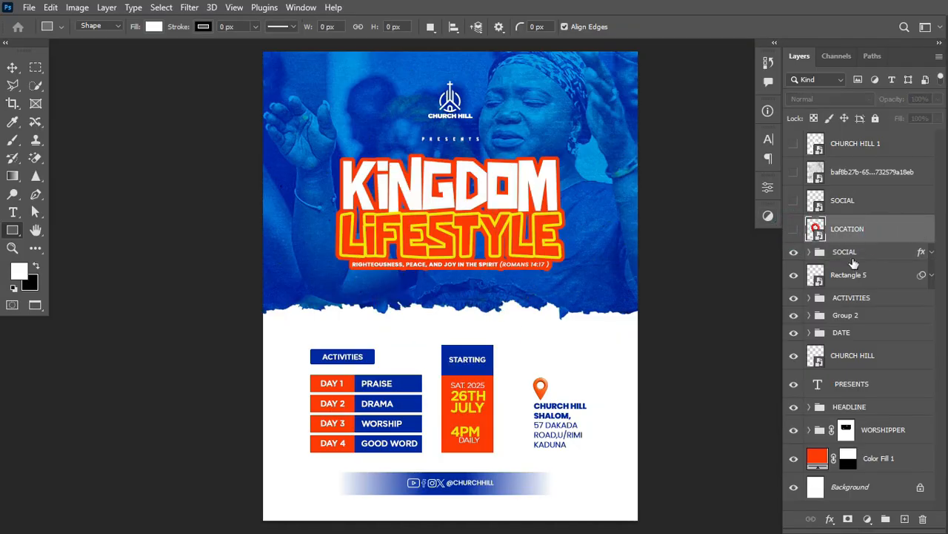
click(794, 228)
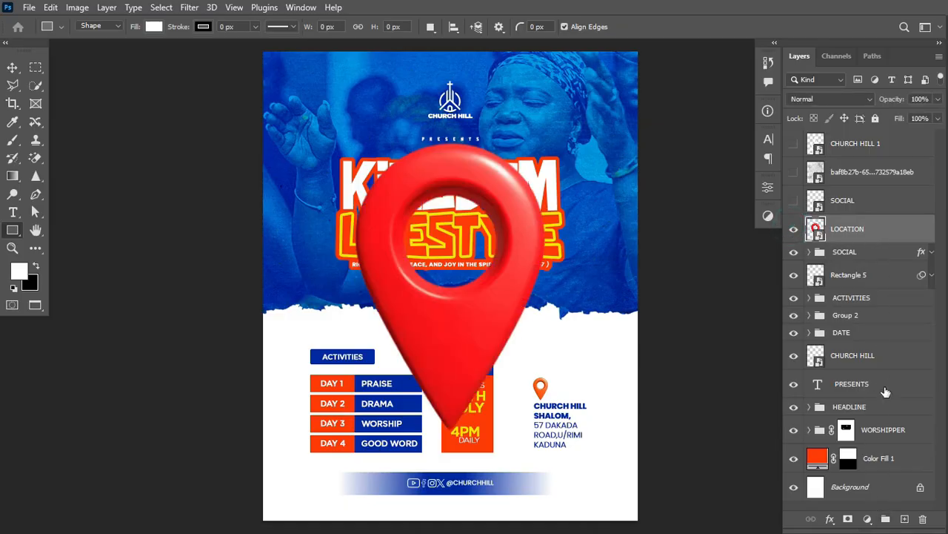
Try a Hue/Saturation shift on the pin, discard it, and delete the LOCATION layer.
click(868, 518)
click(868, 519)
click(868, 519)
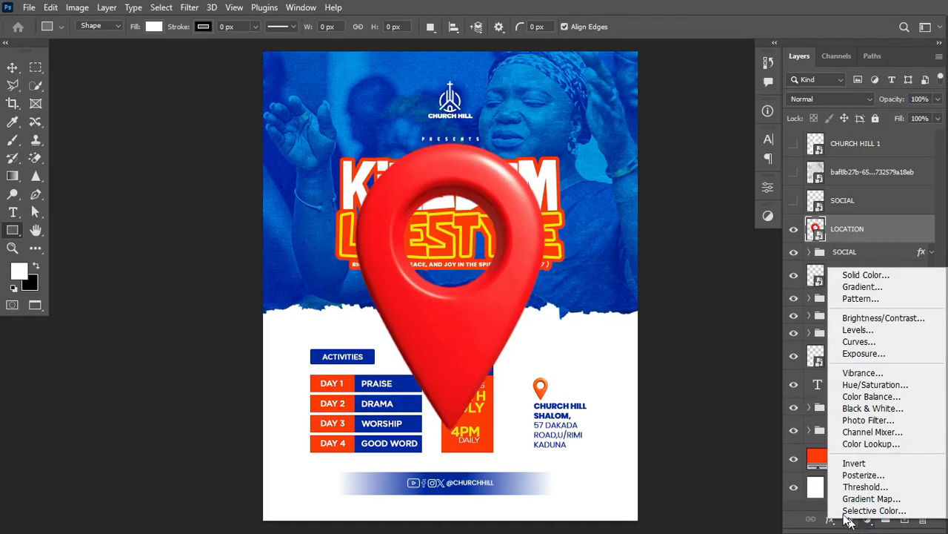
click(874, 228)
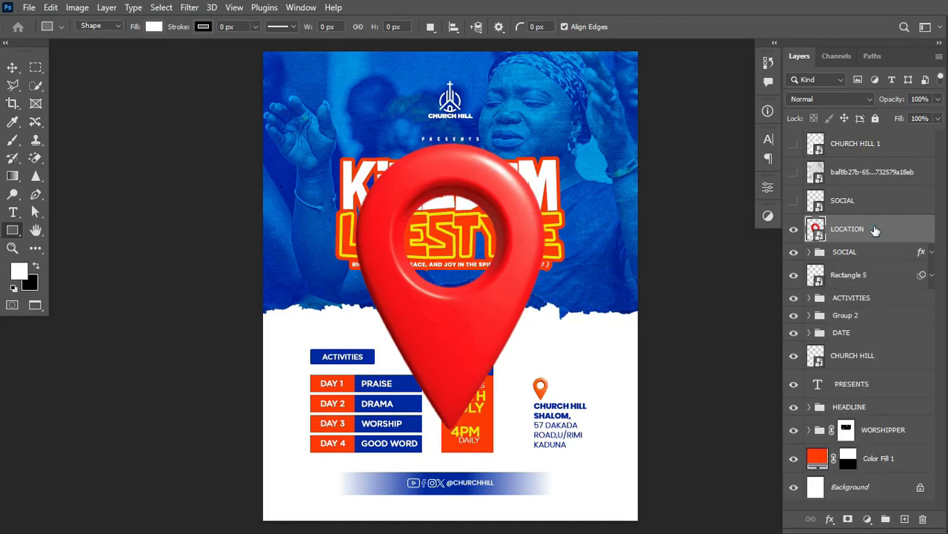
key(ctrl+u)
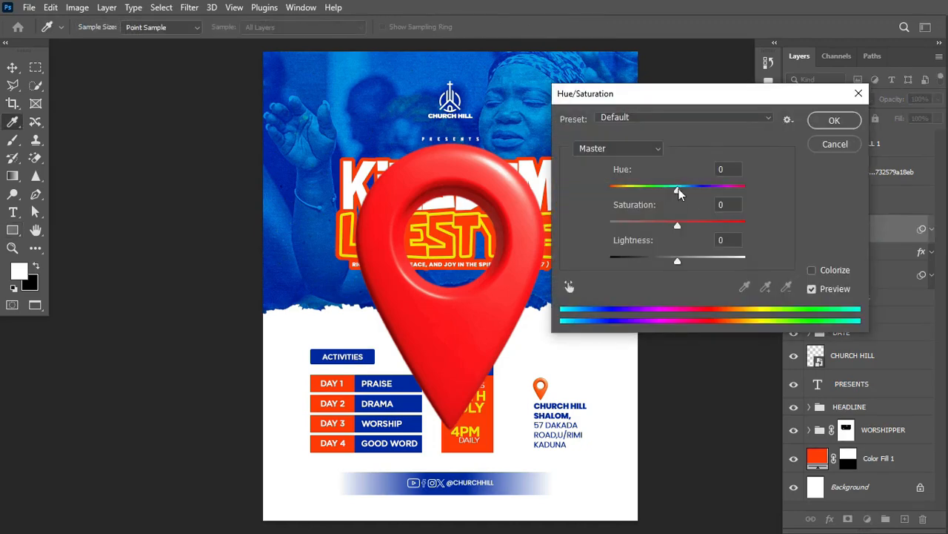
mouse_move(680, 193)
mouse_down()
mouse_move(652, 191)
mouse_move(691, 191)
mouse_up()
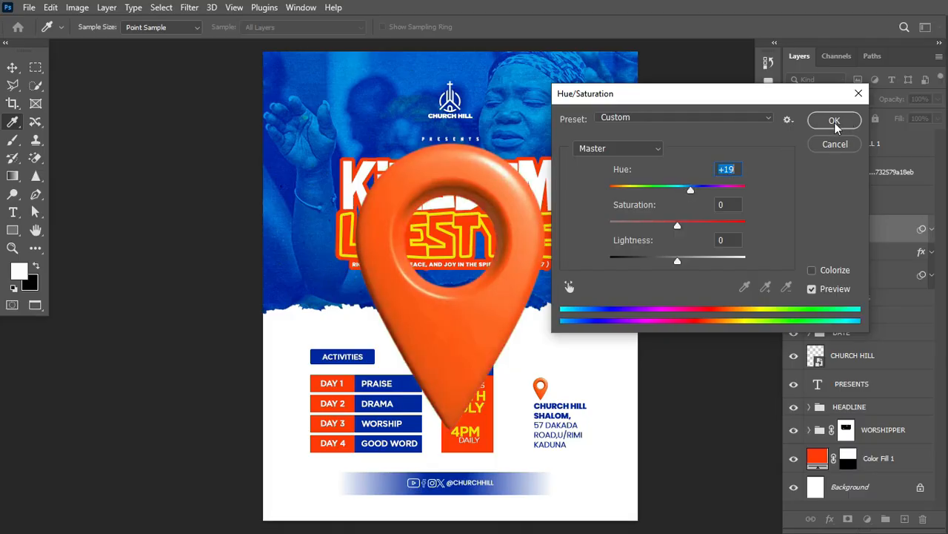
click(859, 94)
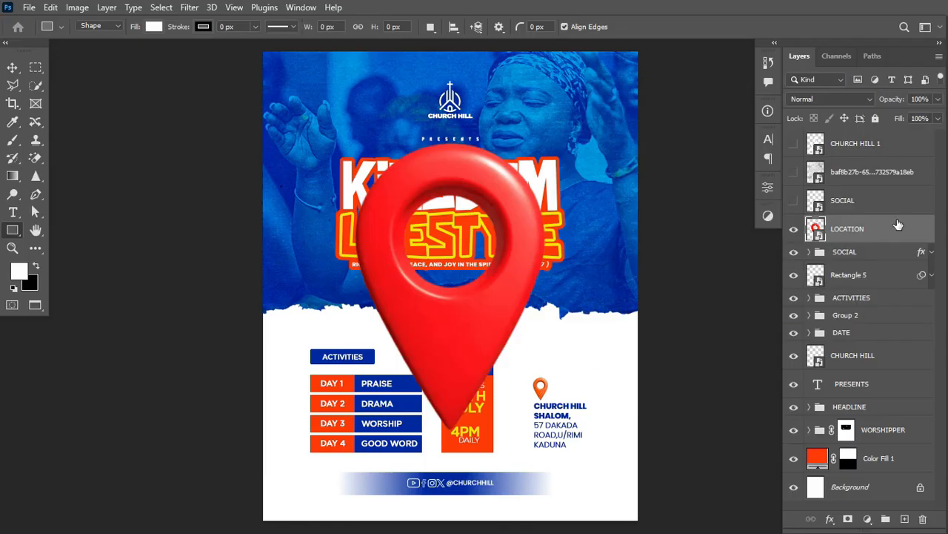
key(Delete)
click(793, 201)
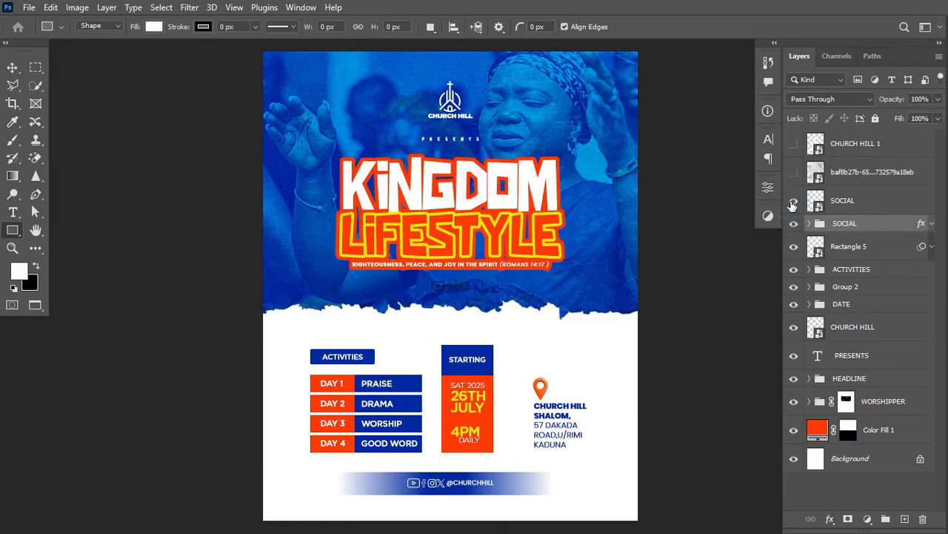
Delete the hidden SOCIAL layer.
click(792, 202)
click(868, 201)
key(Delete)
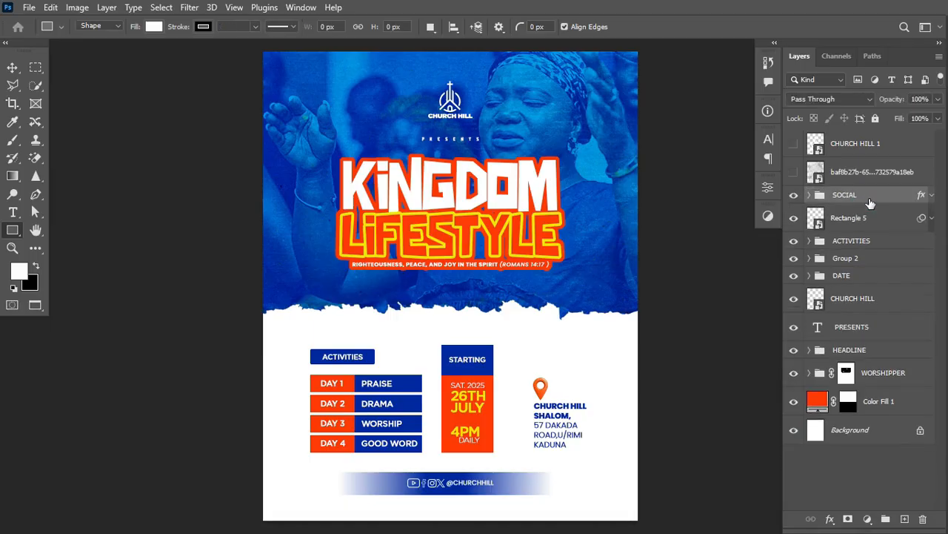
Show the halftone texture layer and scale it to cover the full flyer.
click(793, 172)
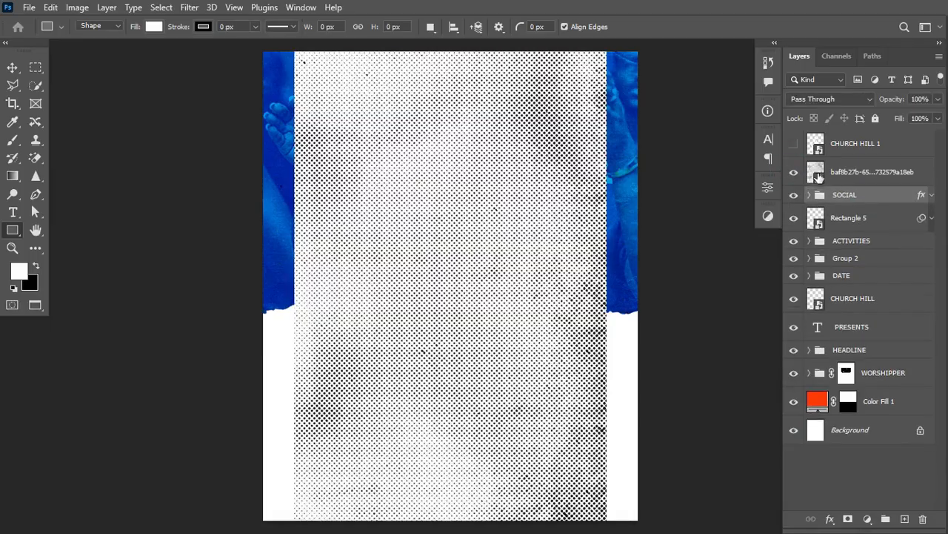
click(863, 173)
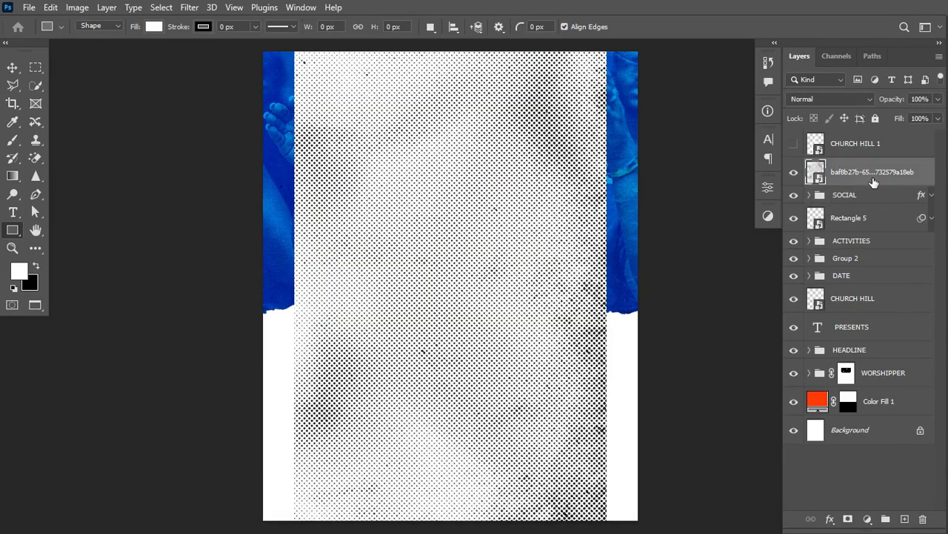
key(ctrl+t)
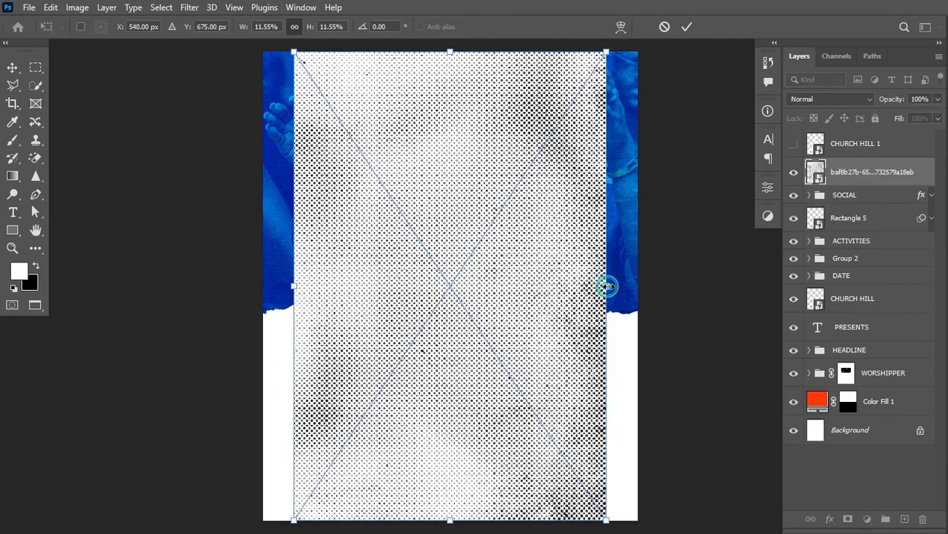
drag(607, 286, 640, 290)
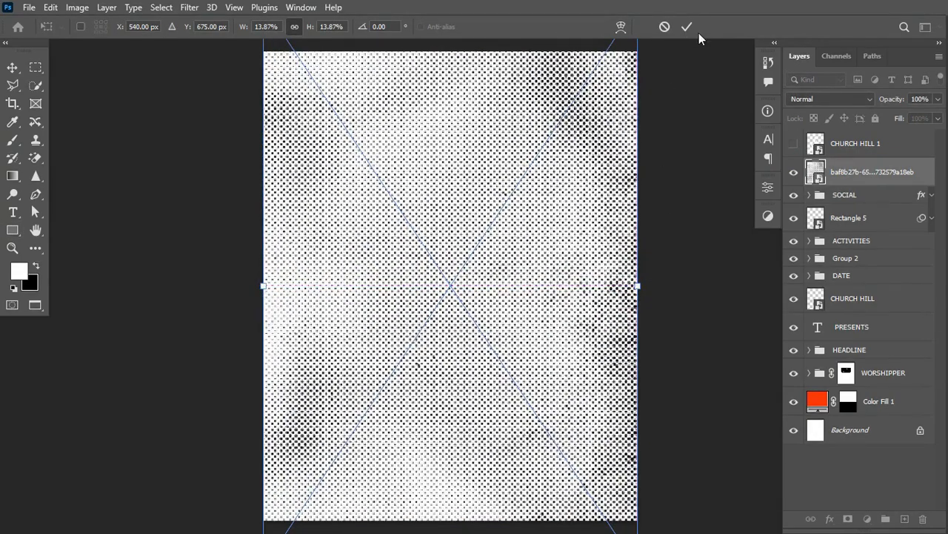
click(687, 27)
key(u)
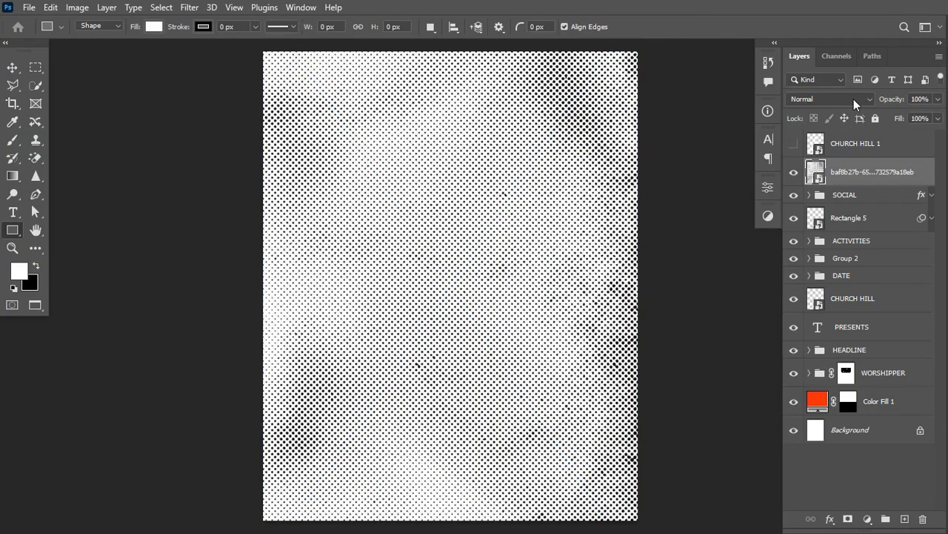
Keep the halftone in Normal blend mode and lower its opacity to about 4%.
click(853, 99)
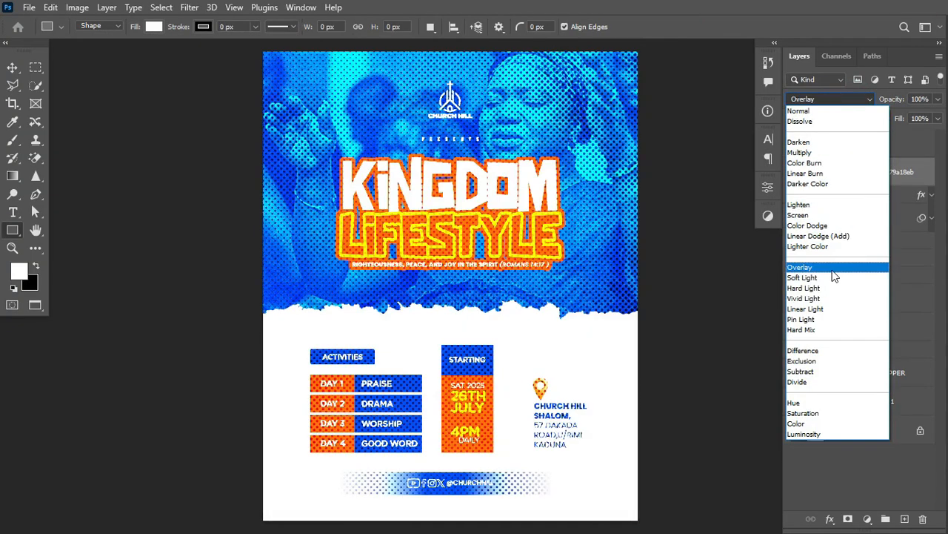
click(802, 111)
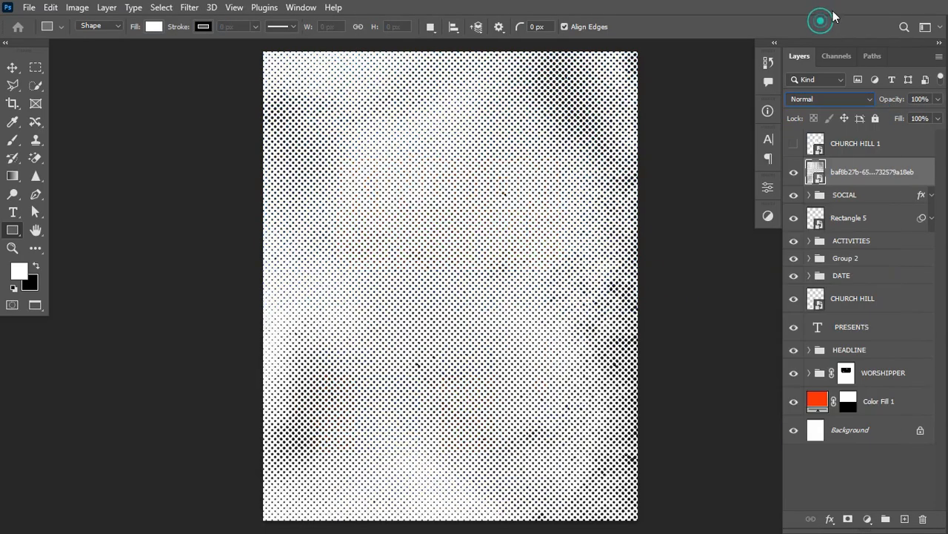
drag(886, 104, 826, 116)
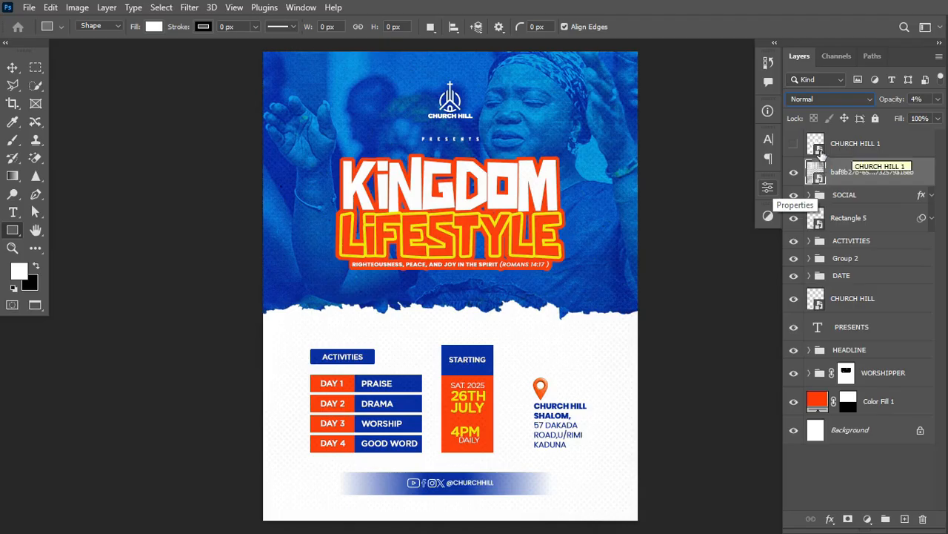
Delete CHURCH HILL 1 and add a Color Lookup layer, previewing 2Strip.look and nearby presets.
click(857, 143)
key(Delete)
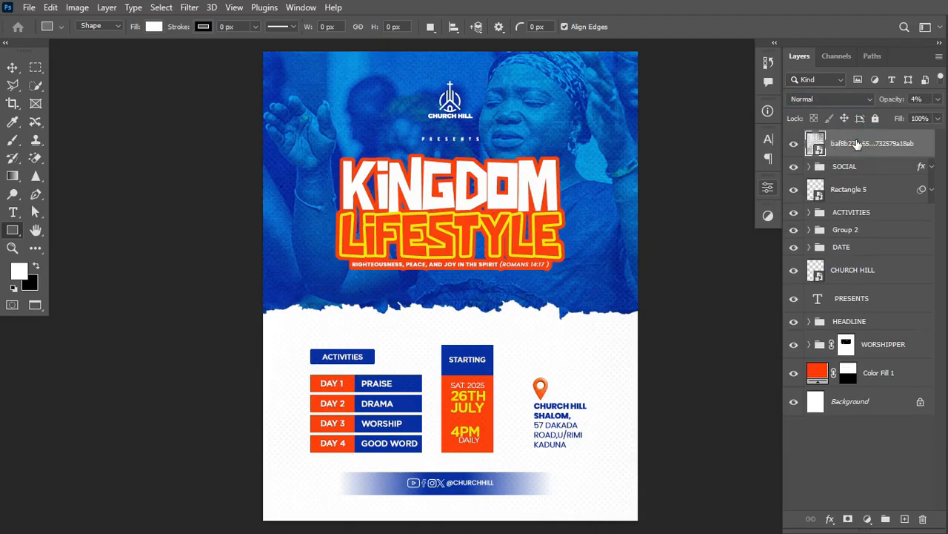
click(868, 519)
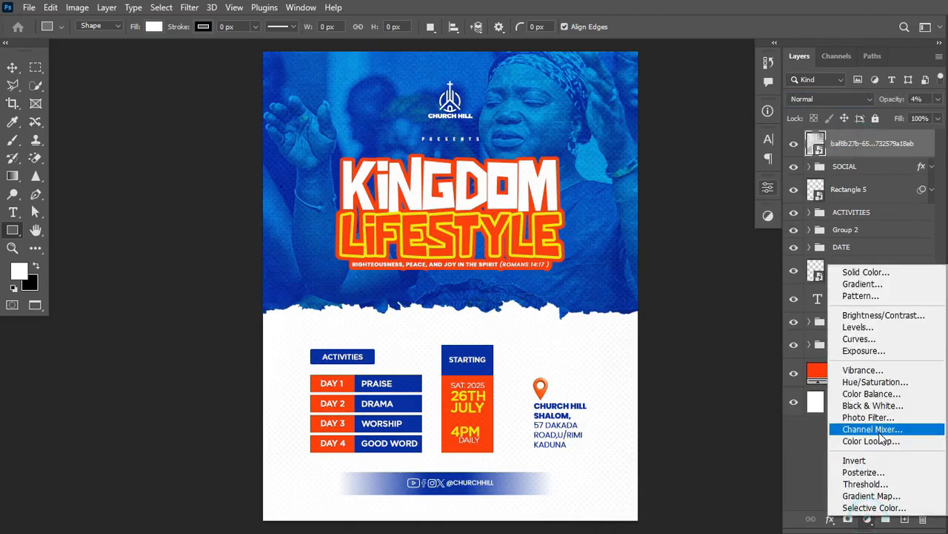
click(870, 438)
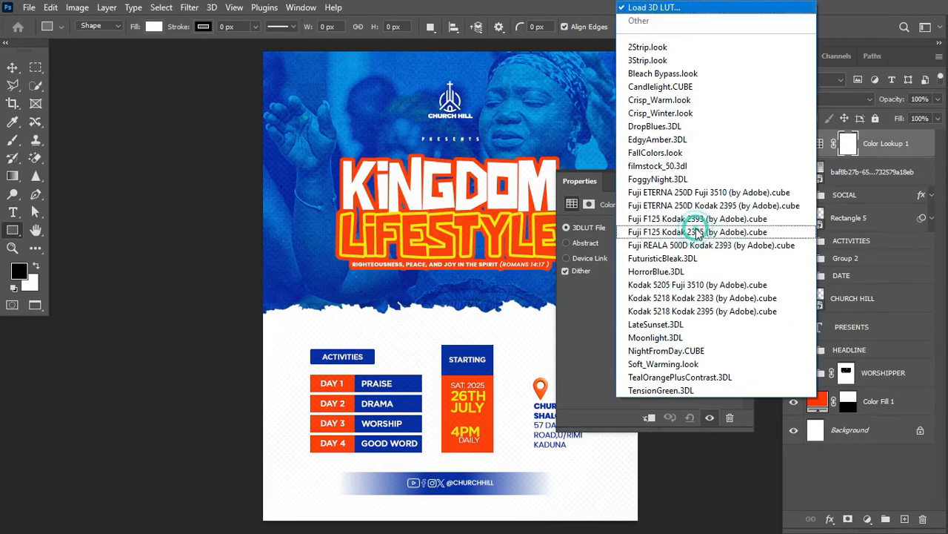
click(696, 229)
click(668, 48)
scroll(468, 189, right, 3)
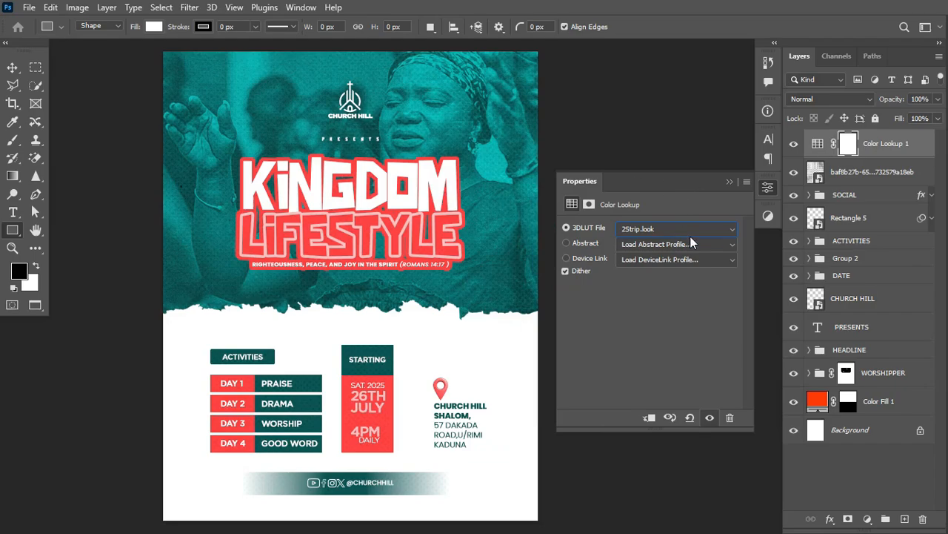
key(Down)
key(Down)
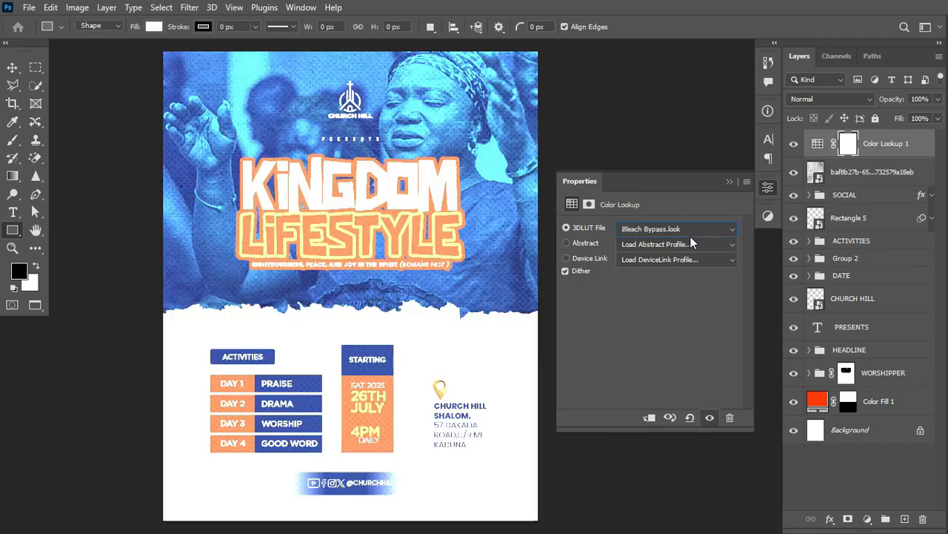
key(Down)
key(Down)
key(Down)
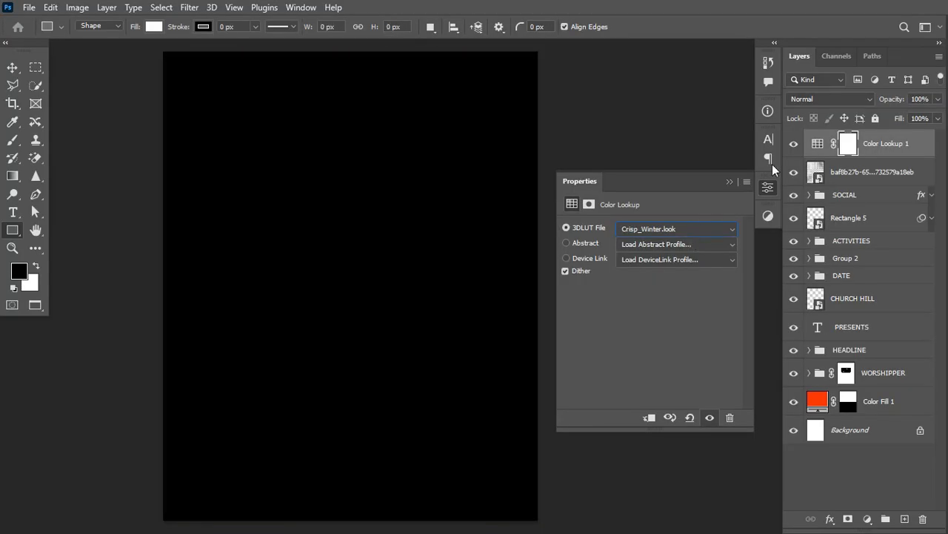
Set the Color Lookup's 3DLUT File to FallColors.look and close Properties.
click(817, 143)
click(696, 234)
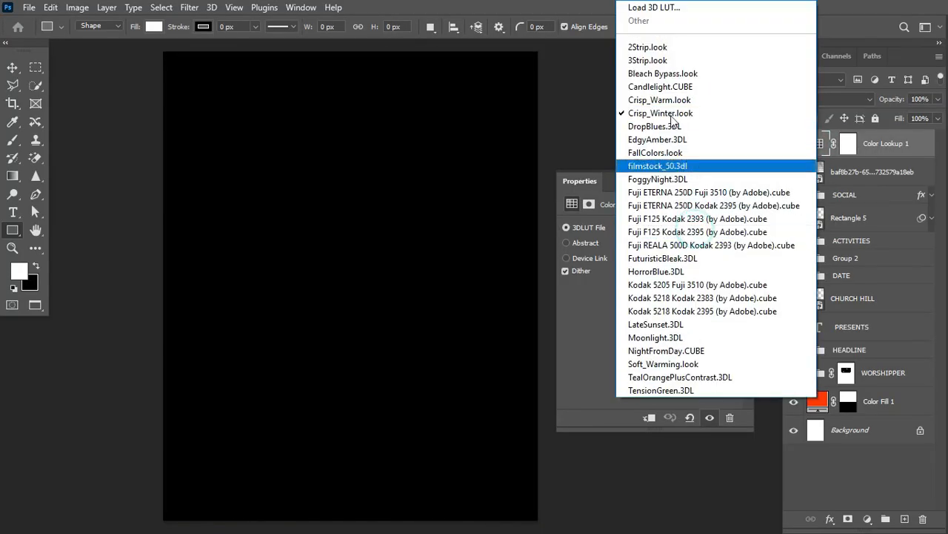
click(667, 43)
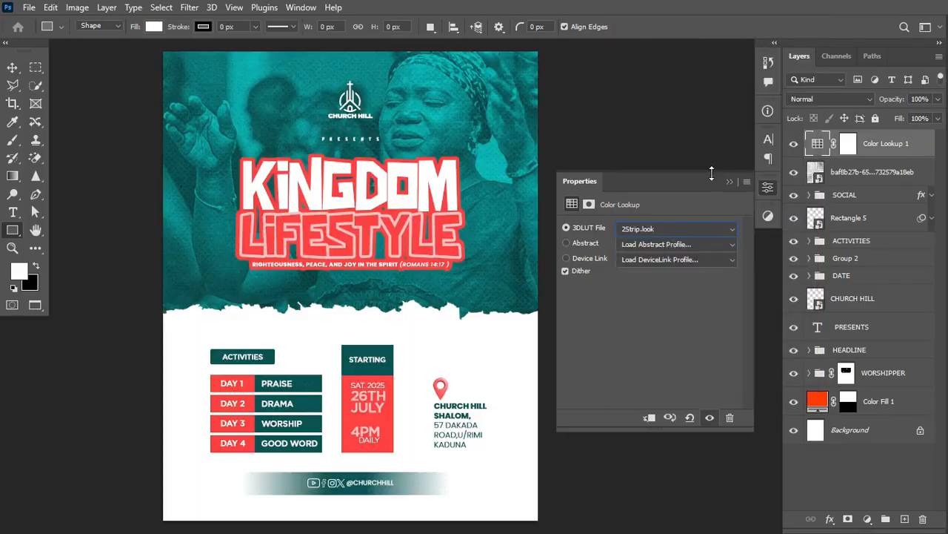
click(689, 223)
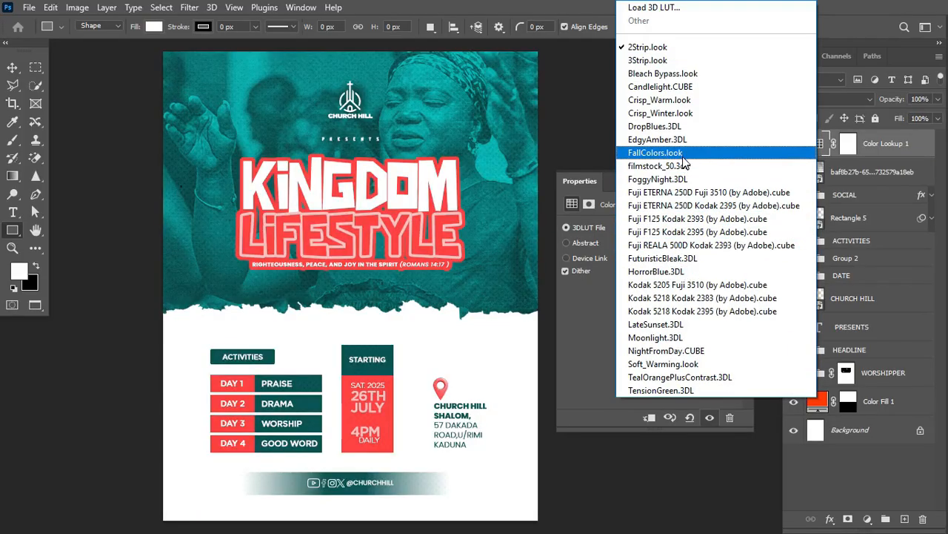
click(655, 153)
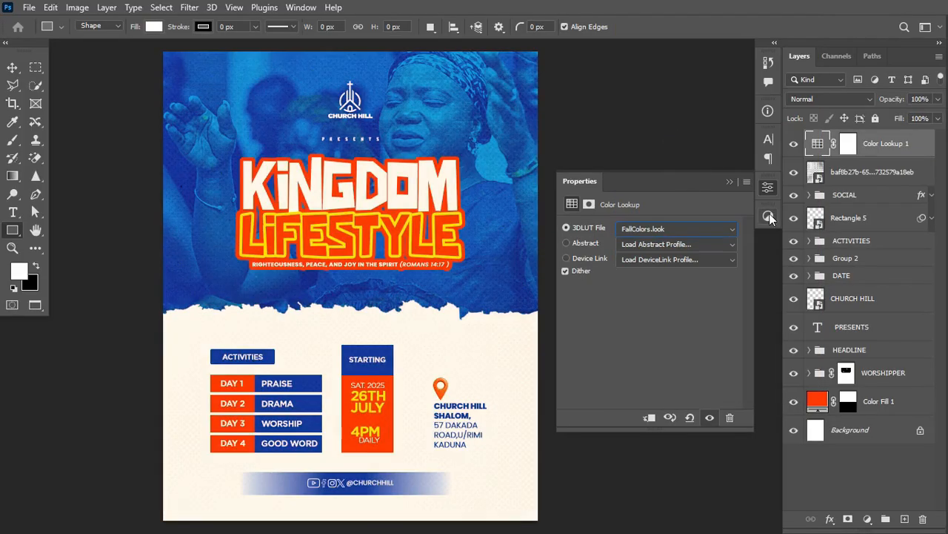
click(729, 182)
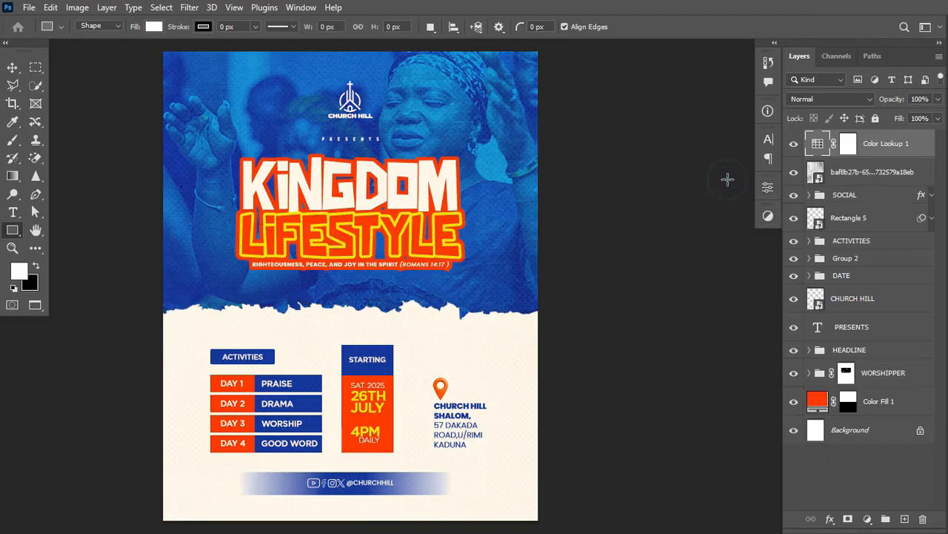
scroll(658, 352, left, 3)
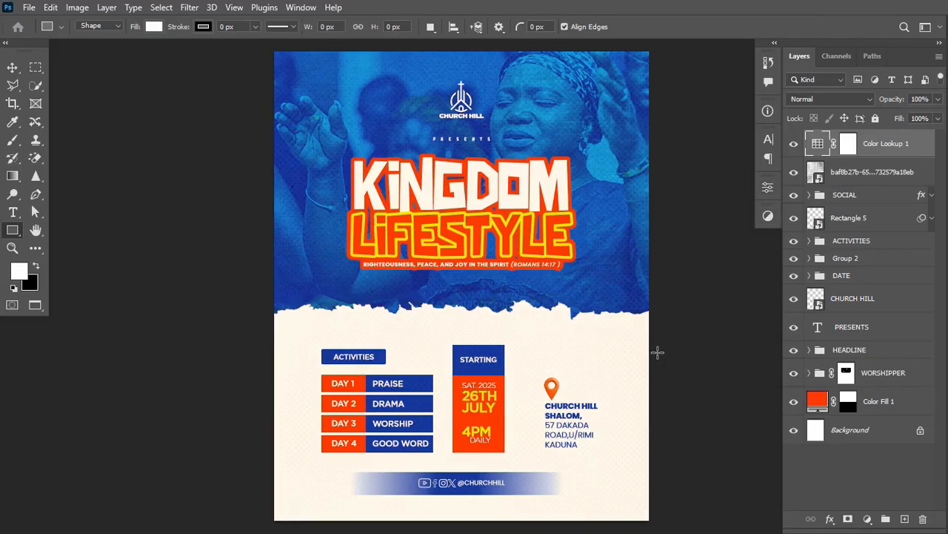